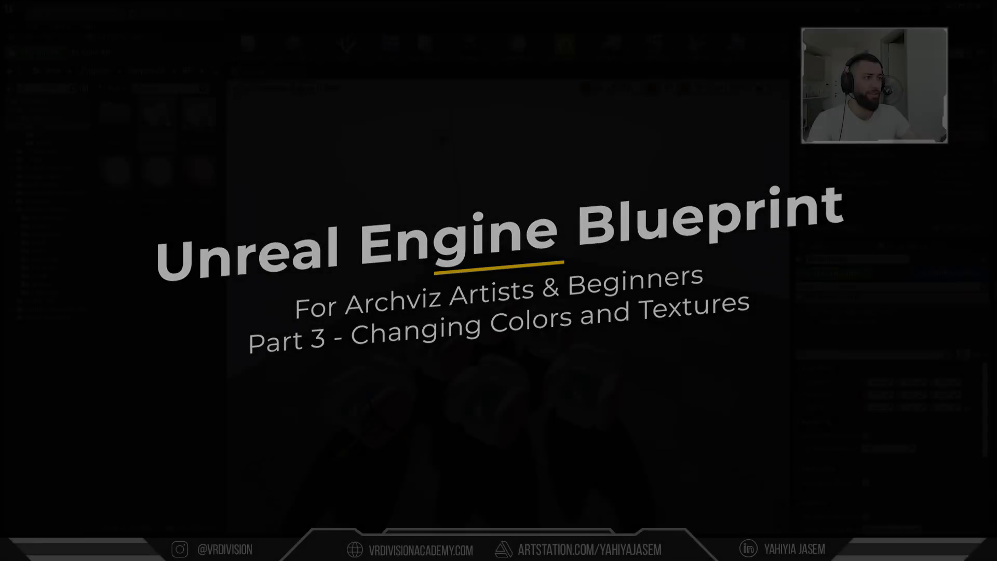
Step: Preview the armchairs' random colour changes in the running level and stop the play session
click(580, 158)
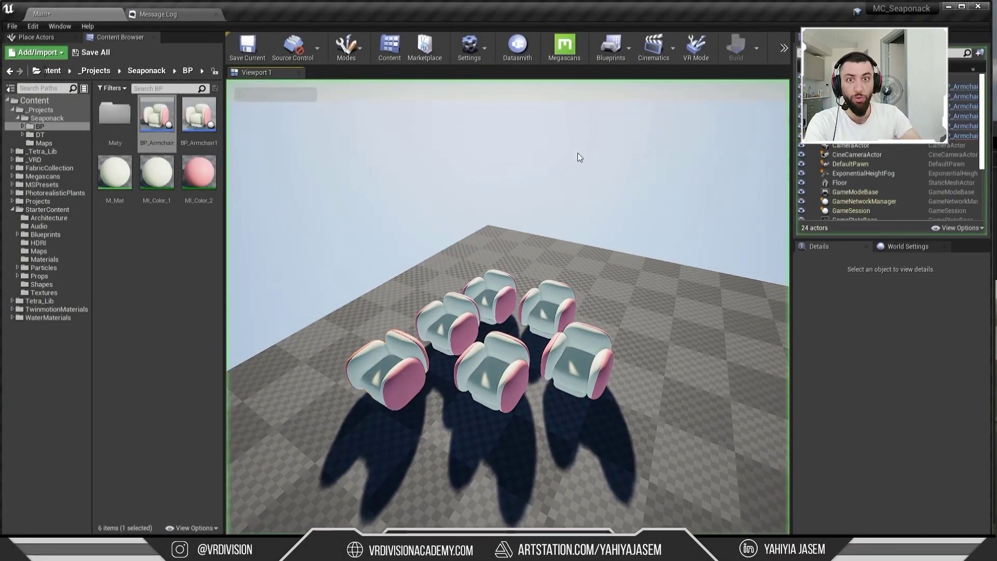
click(577, 153)
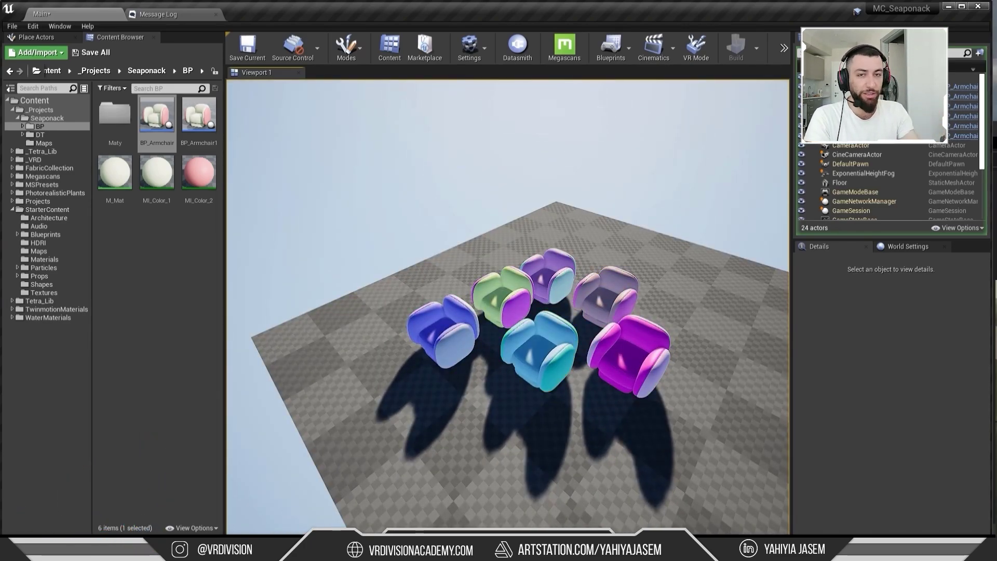
key(Escape)
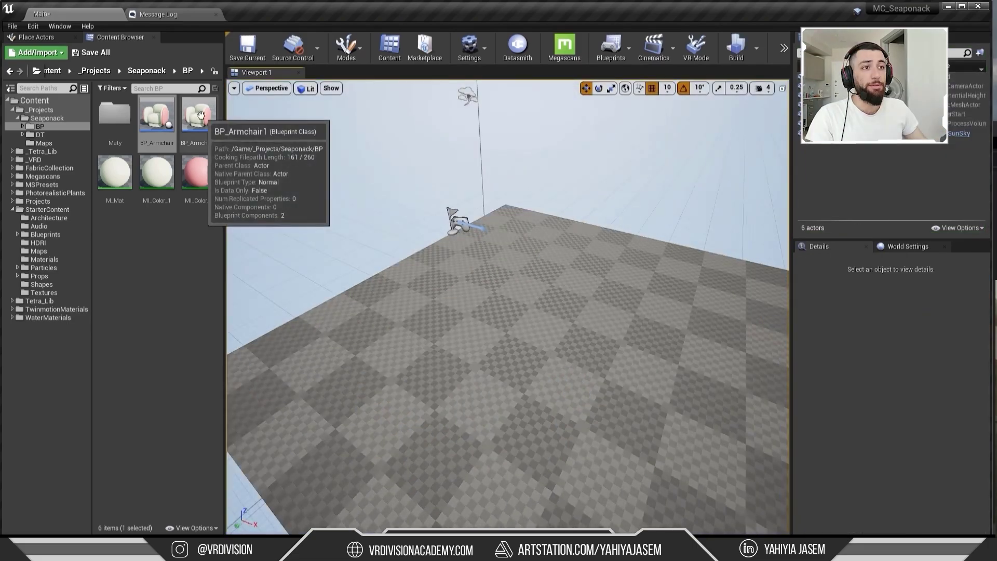
Step: Place one BP_Armchair1 actor on the checkered floor of the level
drag(199, 125, 580, 343)
right_drag(580, 342, 403, 229)
key(w)
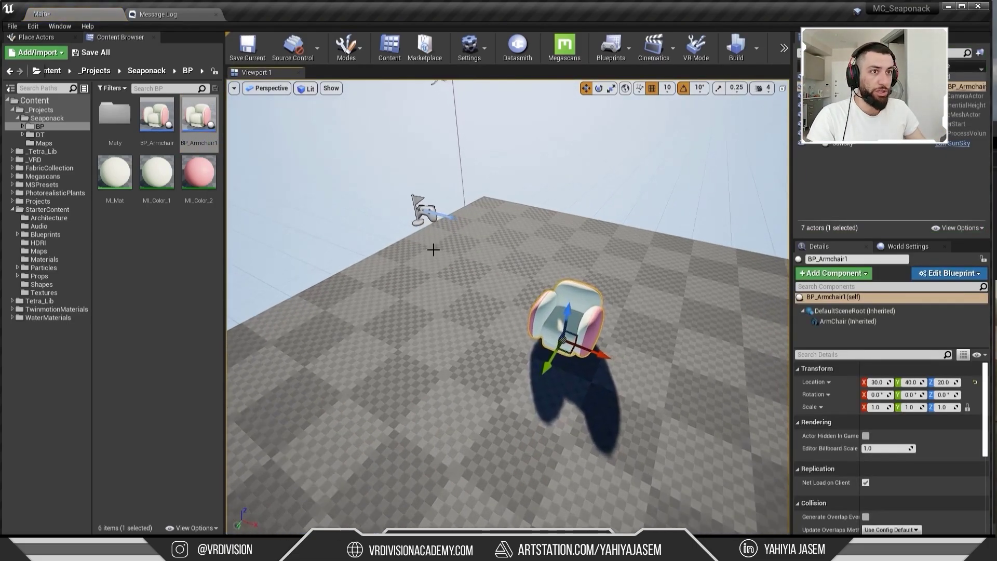
Step: Open the BP_Armchair1 blueprint and bring the nodes of its Event Graph into view
double_click(200, 118)
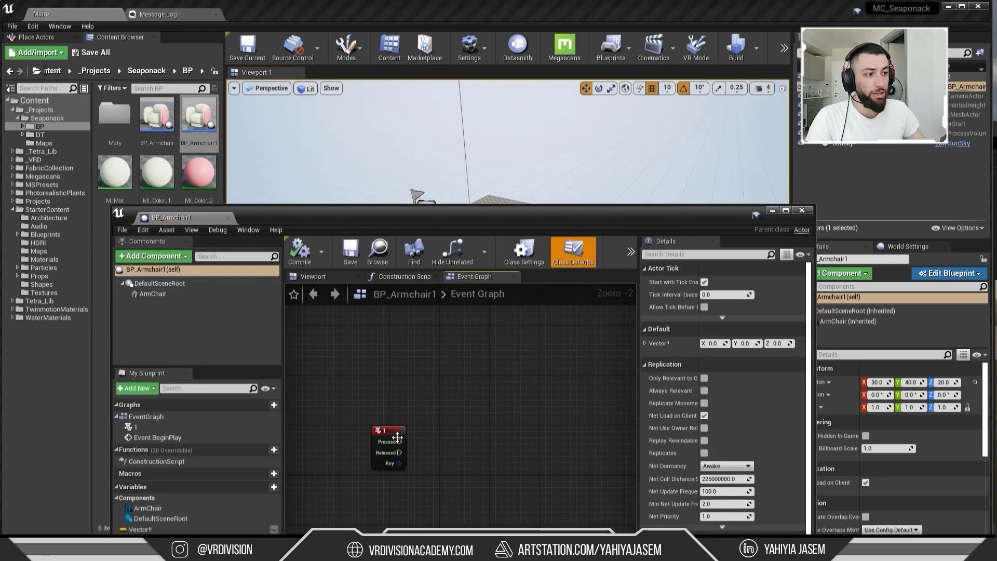
scroll(411, 442, down, 6)
right_drag(397, 437, 460, 381)
scroll(435, 377, up, 5)
Step: Inspect the materials assigned to the placed armchair's ArmChair component
drag(218, 210, 220, 463)
click(847, 322)
scroll(904, 478, down, 5)
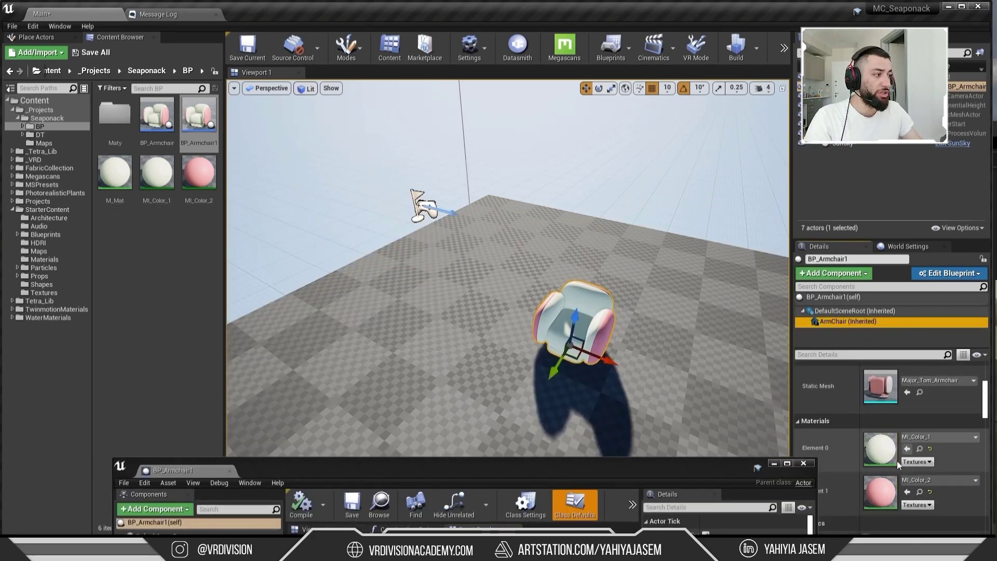
Step: Open the M_Mat material and examine the base vector parameter feeding its Base Color
double_click(115, 183)
drag(384, 464, 387, 120)
click(333, 208)
right_drag(332, 208, 418, 274)
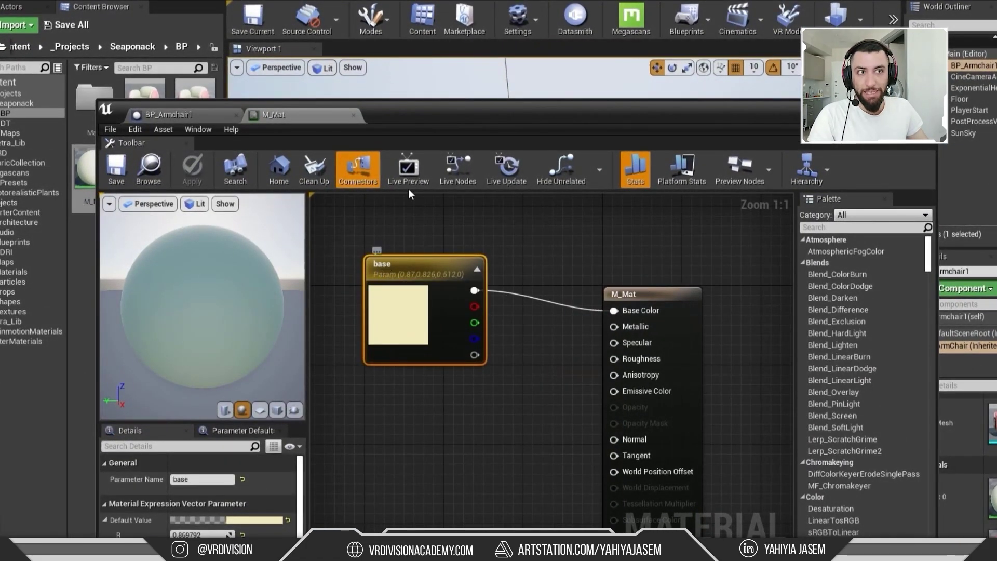
Step: Close the M_Mat material and dock the BP_Armchair1 blueprint editor in the main window
click(354, 115)
drag(426, 122, 420, 411)
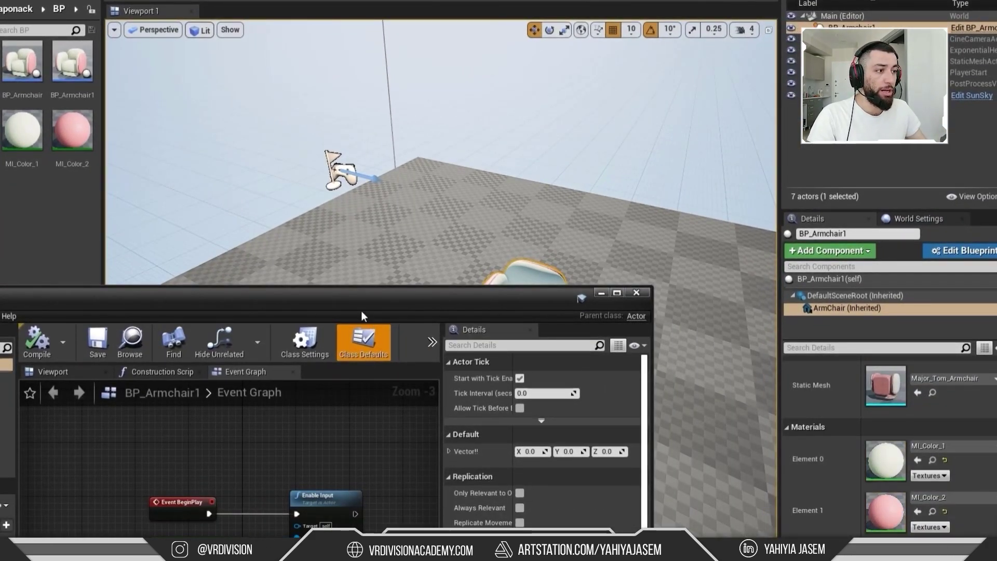
drag(361, 307, 517, 113)
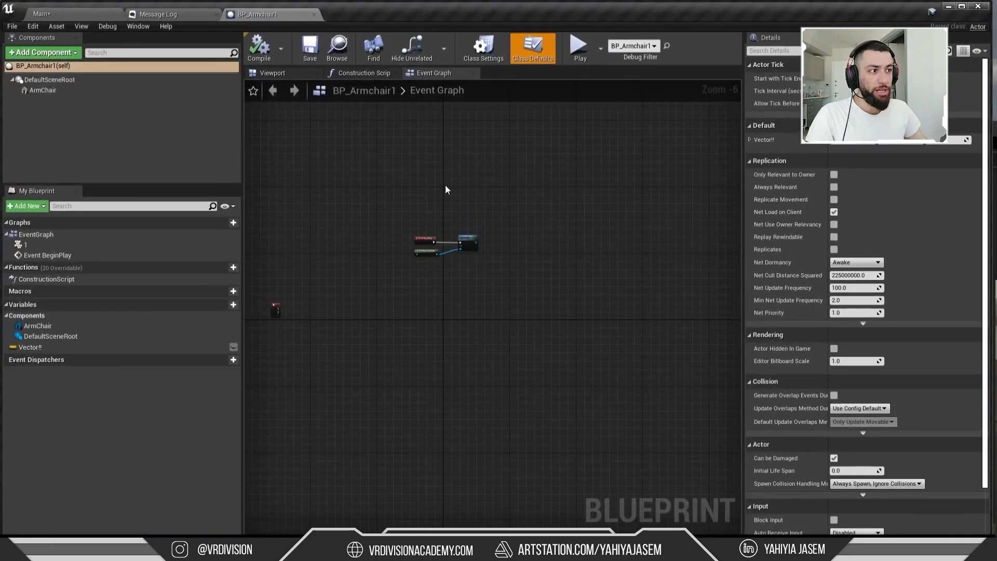
Step: Rearrange the Event Graph so the 1 key event sits below the Event BeginPlay nodes
click(544, 323)
scroll(544, 323, down, 3)
drag(544, 322, 339, 303)
scroll(543, 283, up, 3)
right_drag(543, 284, 502, 402)
Step: Wrap the Event BeginPlay, Get Player Controller and Enable Input nodes in a comment box
click(619, 326)
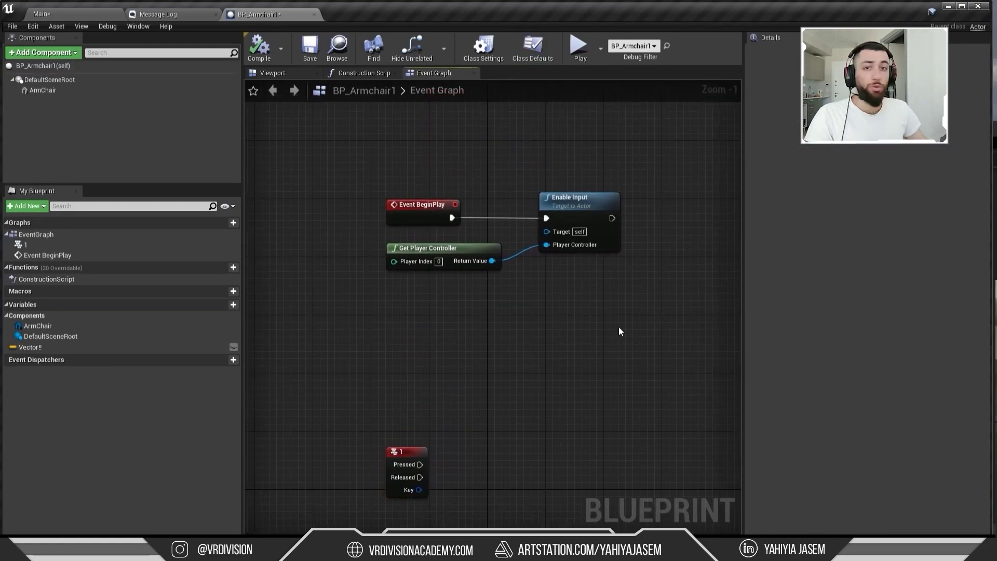
drag(604, 183, 385, 307)
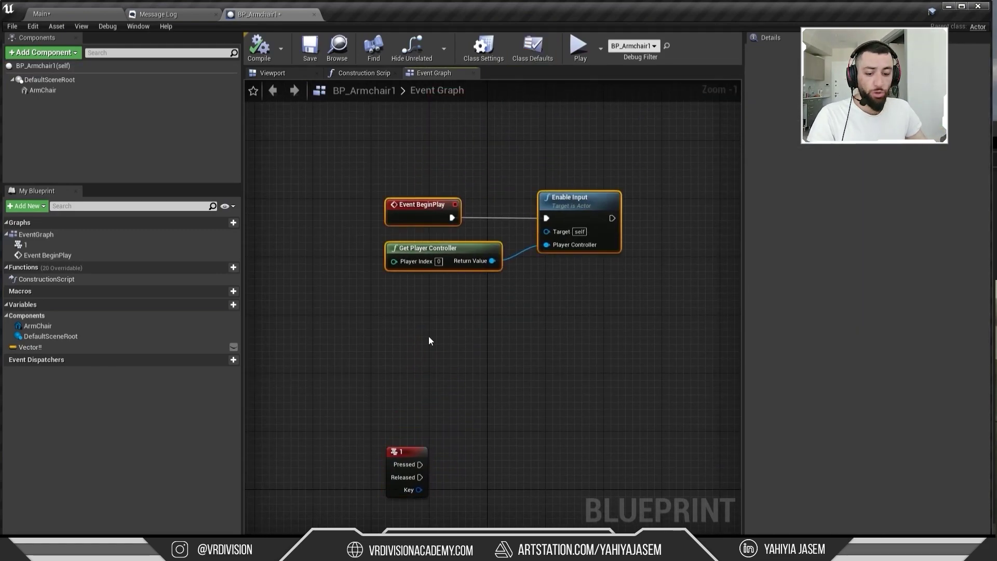
key(c)
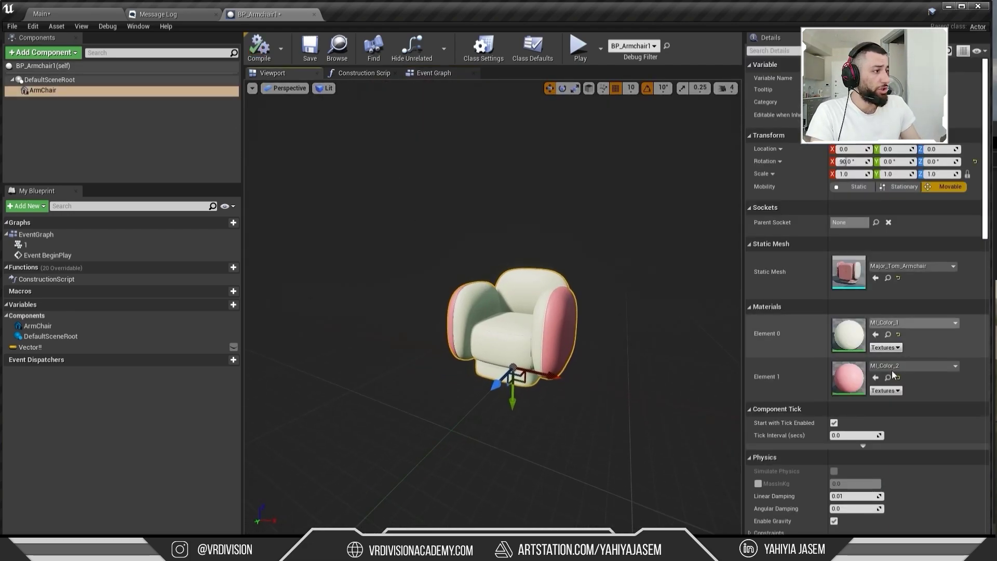
Step: Examine the ArmChair mesh and its two material slots up close in the blueprint's 3D preview
right_drag(548, 334, 551, 316)
scroll(551, 341, up, 3)
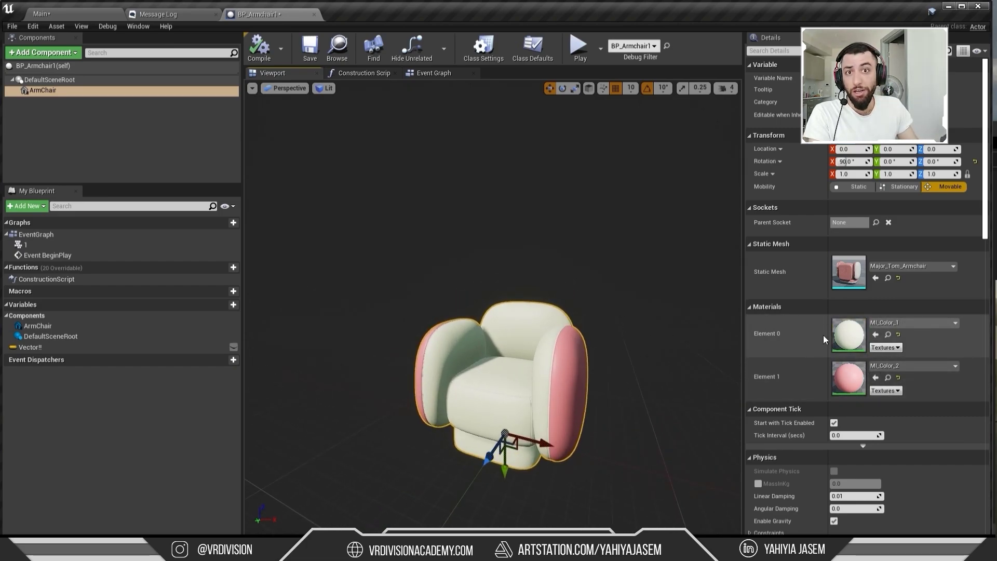
Step: Search the Event Graph's available actions for the 1 key event
click(433, 73)
right_click(469, 245)
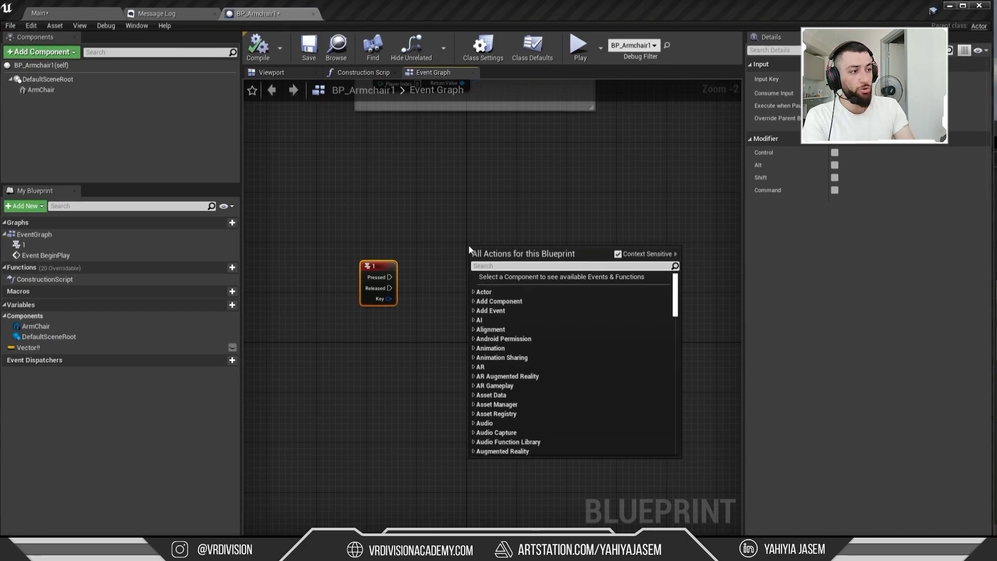
text(1)
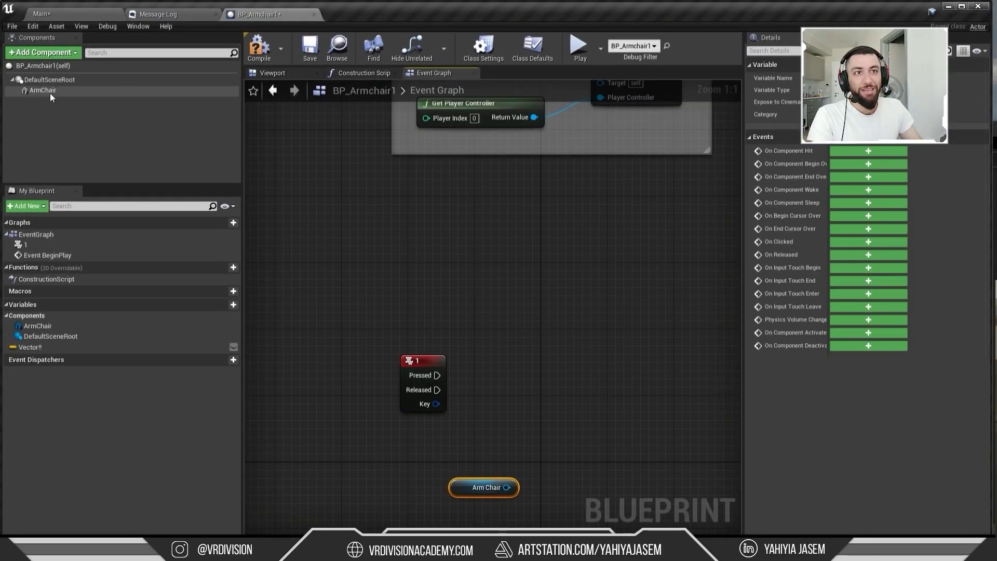
Step: Add a second ArmChair component reference to the Event Graph and delete it again
drag(42, 90, 512, 264)
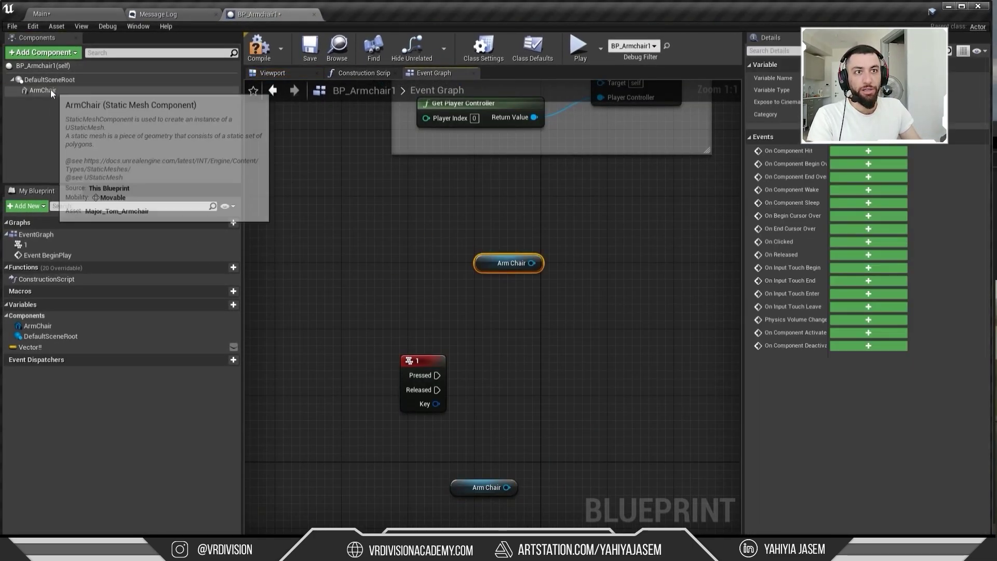
key(Delete)
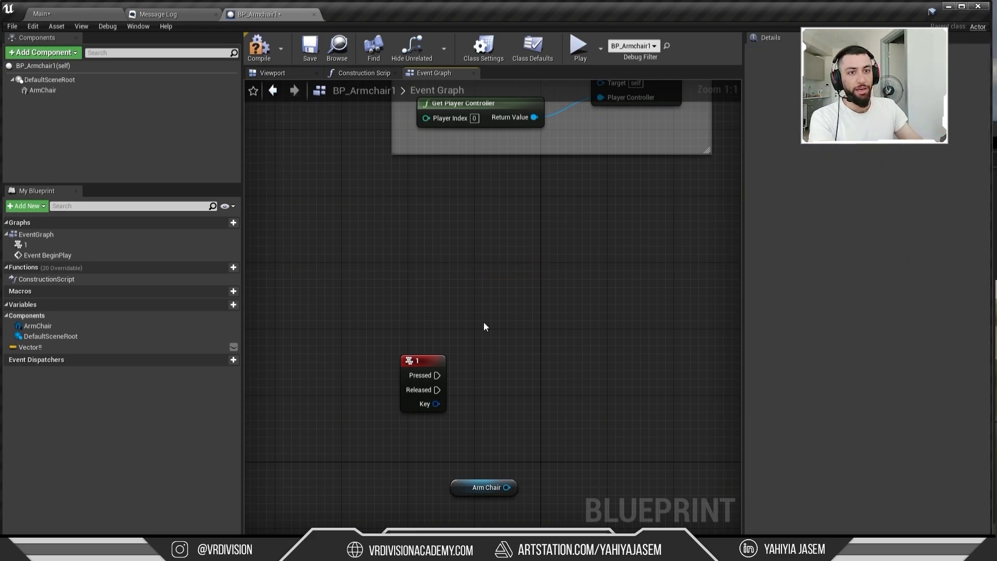
Step: Add a Set Material node targeting the Arm Chair reference
right_drag(485, 322, 458, 226)
drag(487, 395, 552, 265)
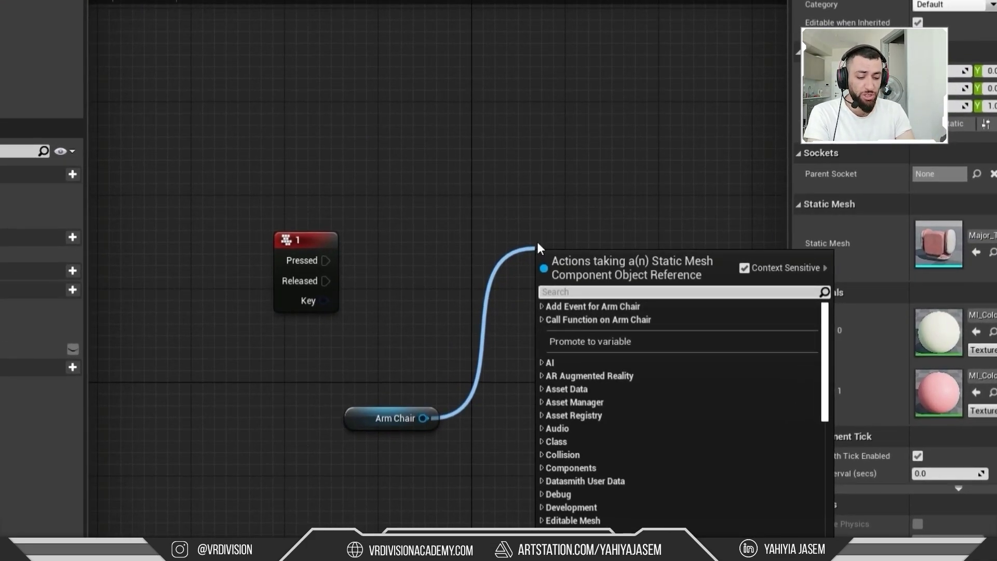
text(material)
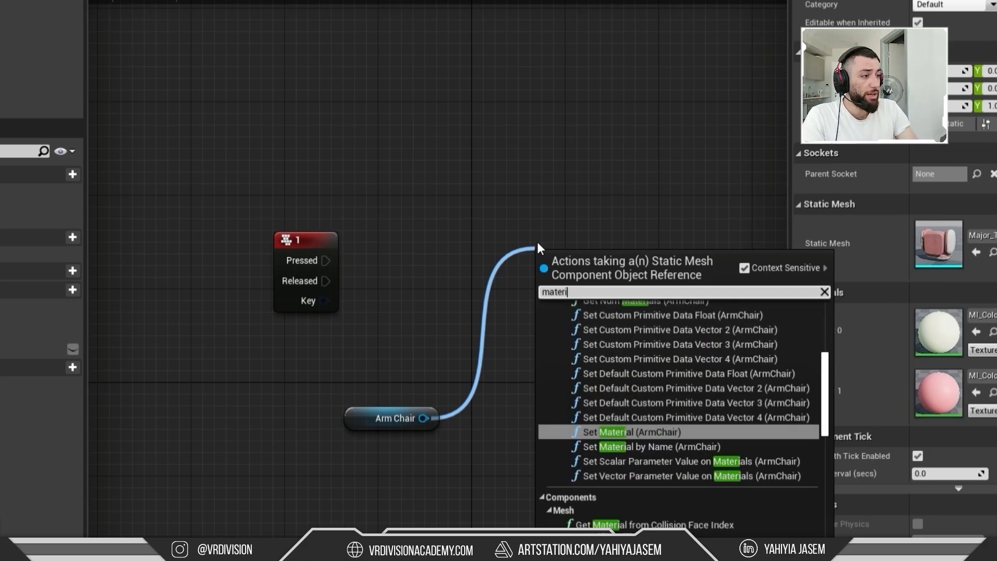
key(Return)
drag(599, 269, 635, 234)
click(617, 153)
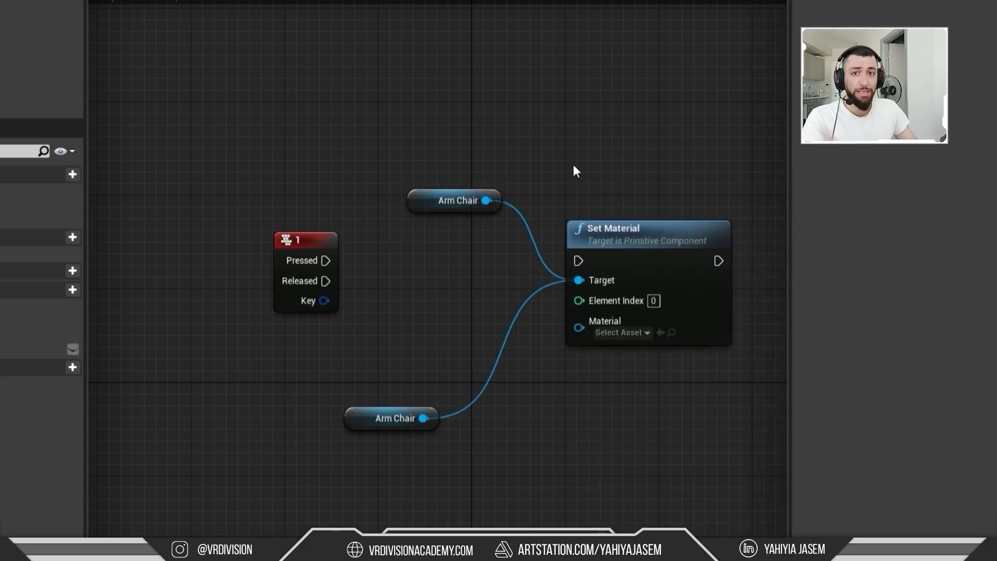
Step: Browse the material assets available for the Set Material node without choosing one
right_drag(583, 157, 492, 126)
click(531, 302)
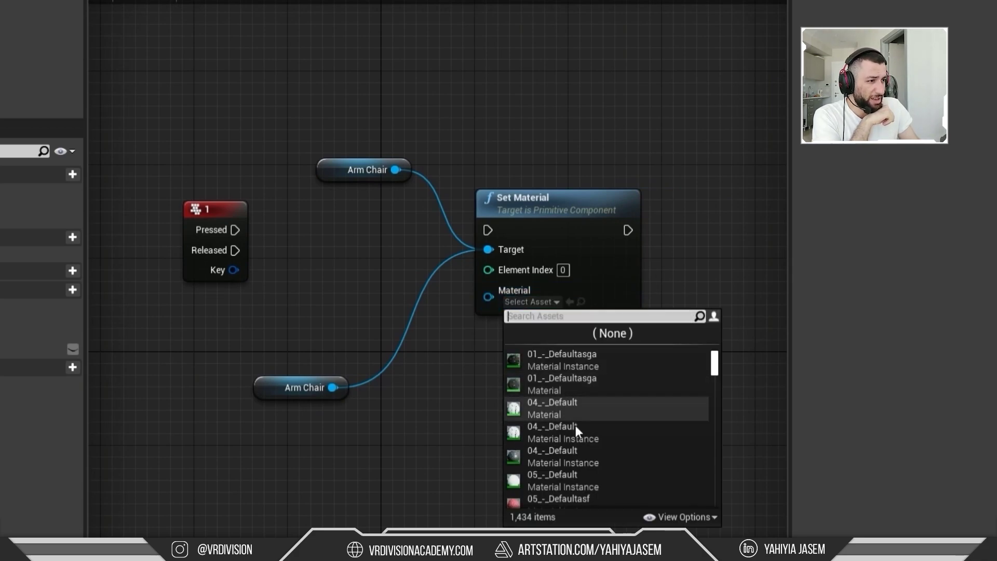
scroll(581, 427, down, 10)
click(542, 301)
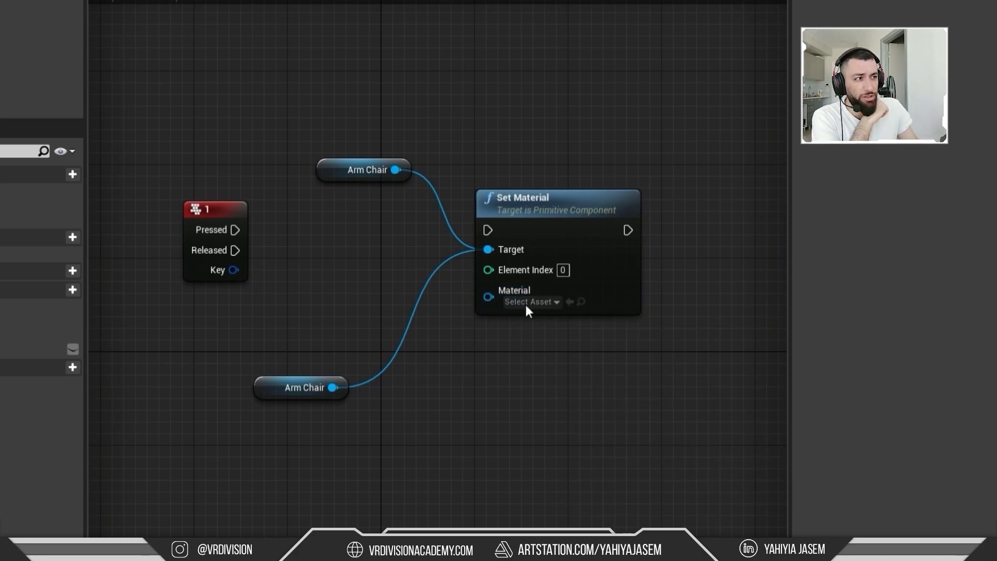
Step: Delete the Set Material node together with the extra Arm Chair reference above it
click(625, 282)
drag(671, 395, 410, 125)
key(Delete)
Step: Try out a Set Vector Parameter Value on Materials node targeting the Arm Chair reference
drag(333, 388, 473, 287)
text(set ve)
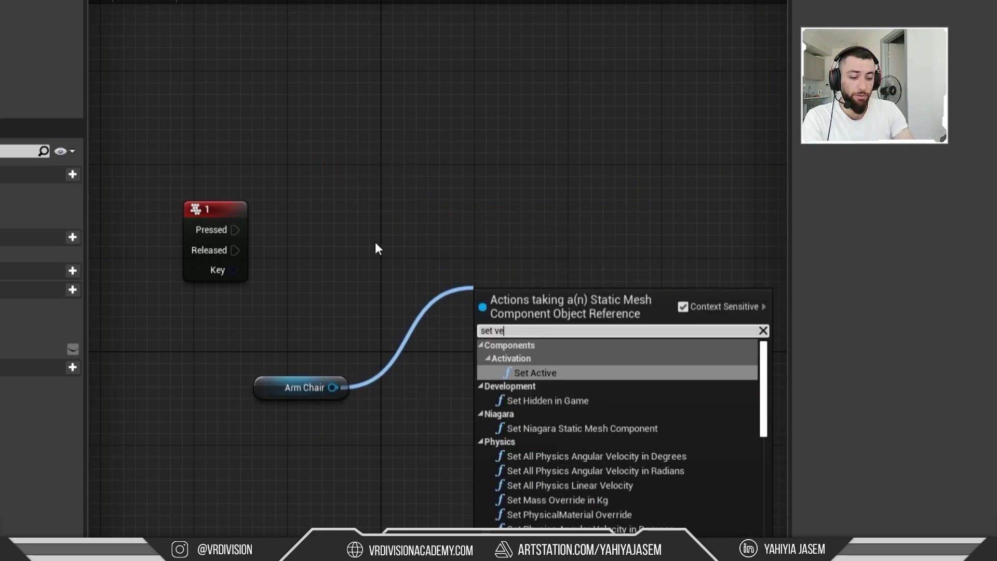
text(ctor pa)
key(Return)
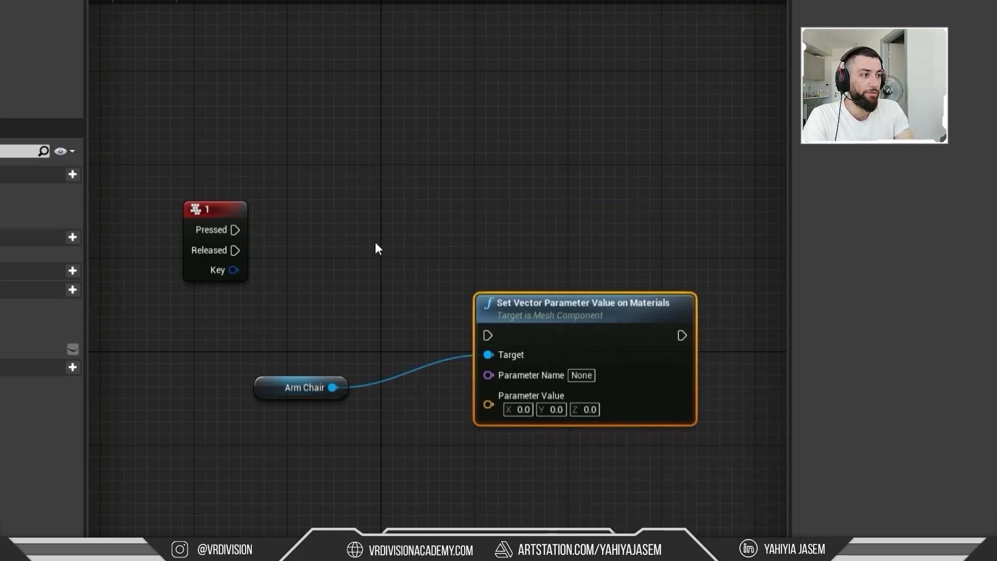
drag(590, 326, 579, 267)
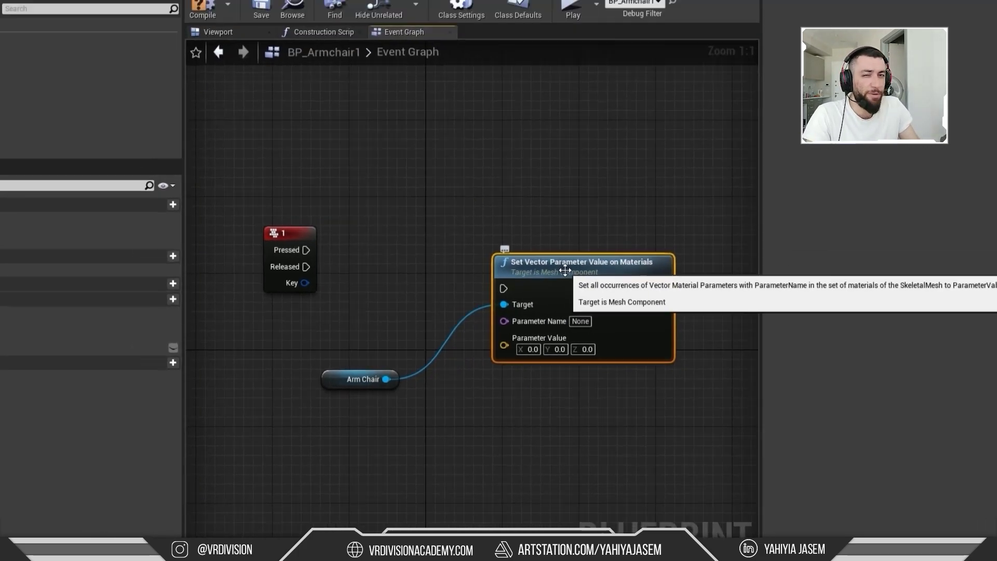
Step: Trace the ArmChair's MI_Color_1 material instance to its parent M_Mat and examine the base parameter there
click(229, 36)
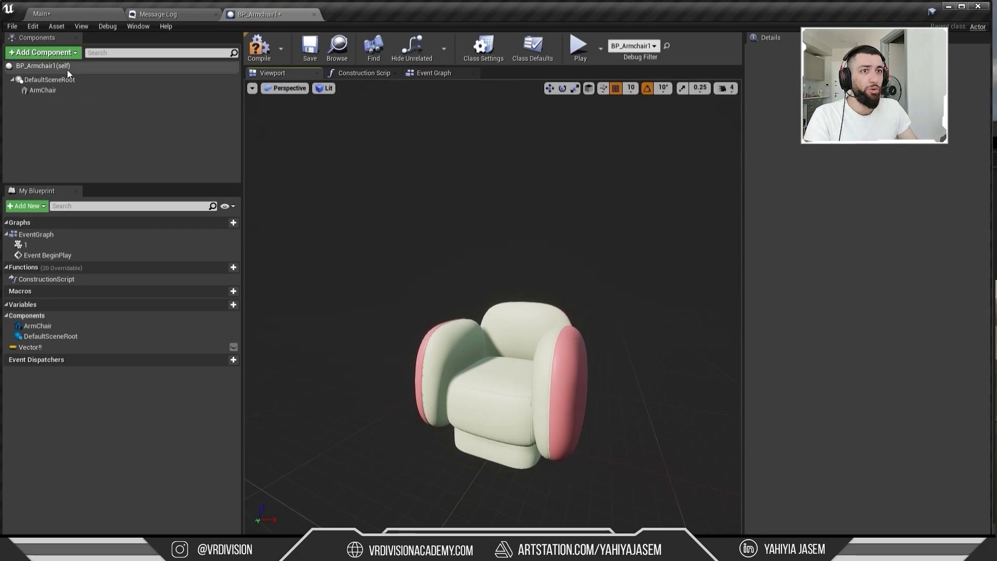
click(43, 90)
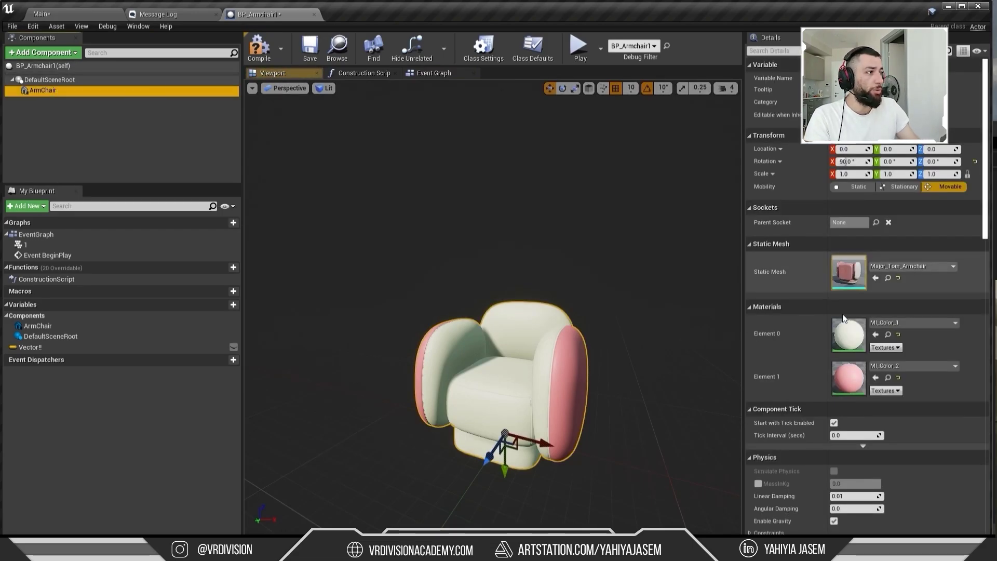
double_click(845, 335)
double_click(615, 284)
click(334, 140)
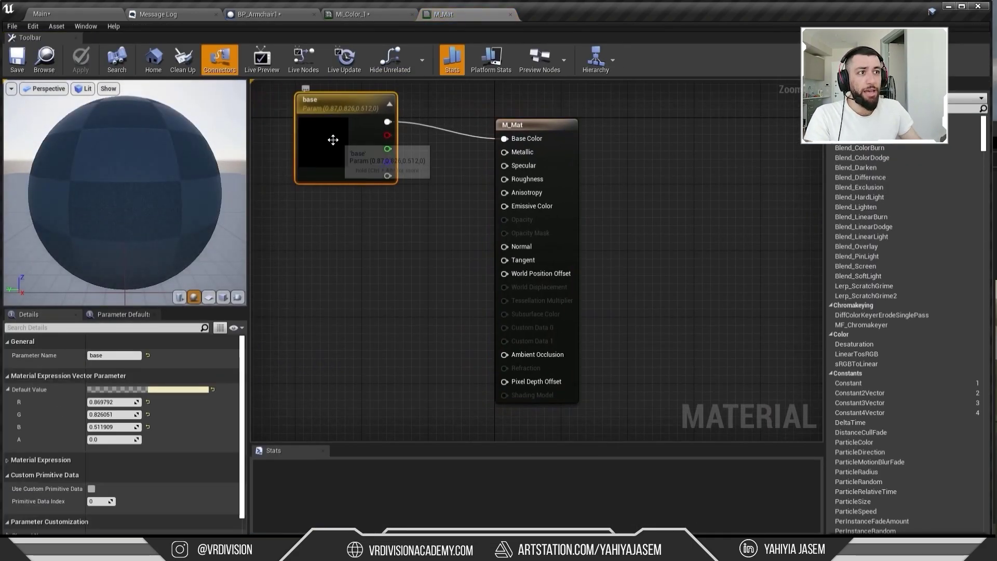
right_drag(334, 141, 407, 192)
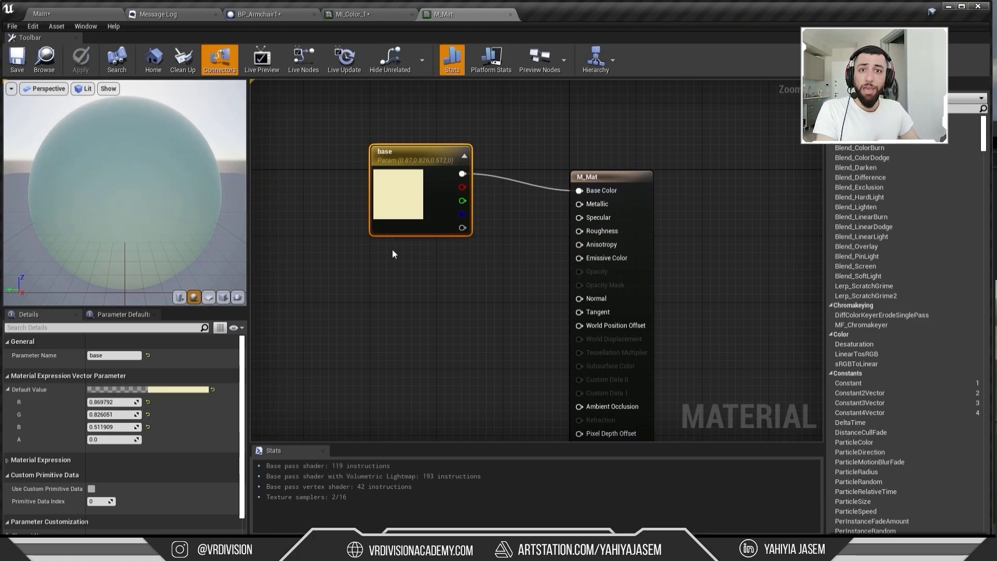
Step: In the BP_Armchair1 Event Graph, add a Set Vector Parameter Value on Materials node with Arm Chair as its target
click(258, 14)
drag(422, 375, 532, 239)
text(vec)
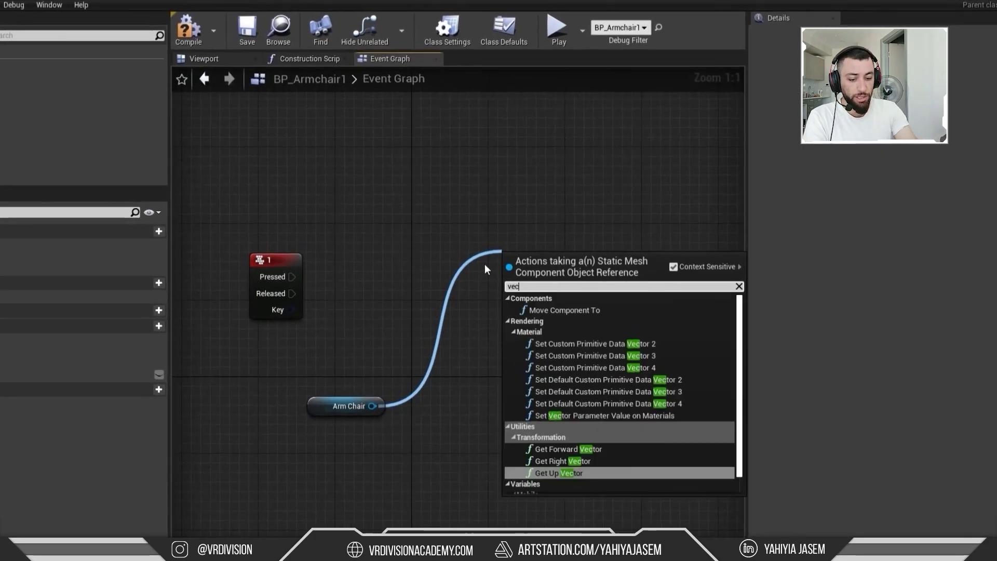
text(tor)
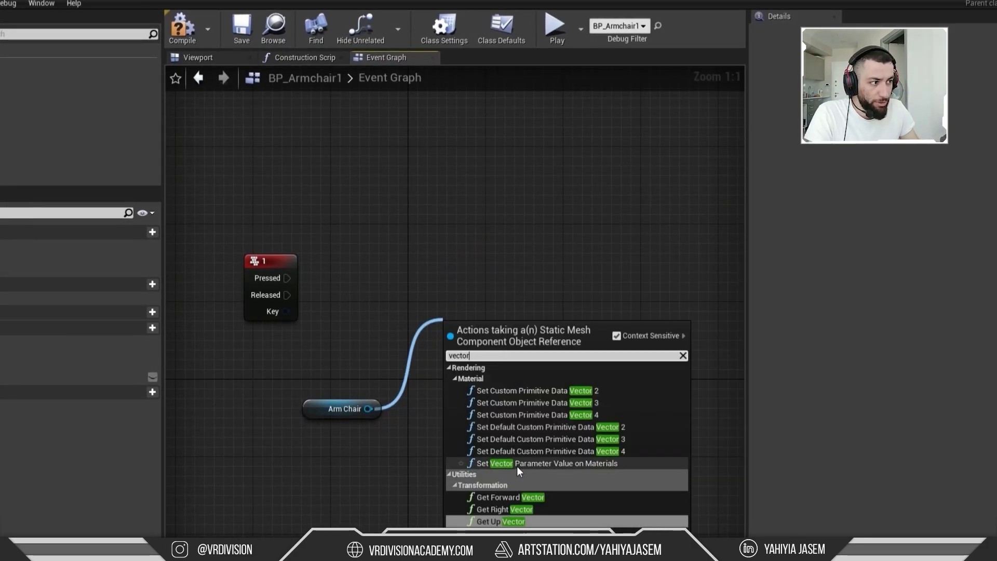
click(517, 465)
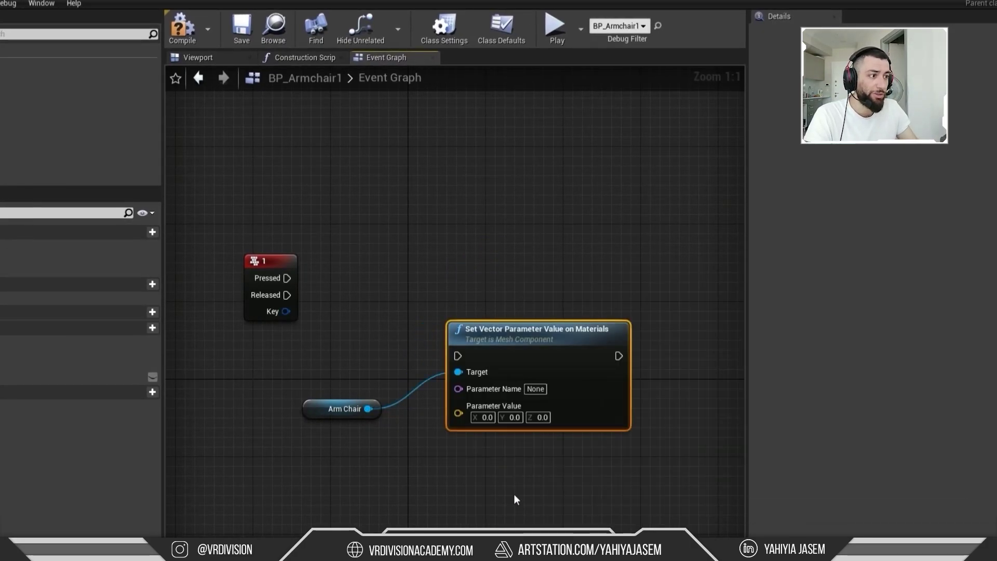
Step: Wire the 1 key's Pressed output through a new Print String node into Set Vector Parameter Value on Materials
drag(592, 420, 602, 392)
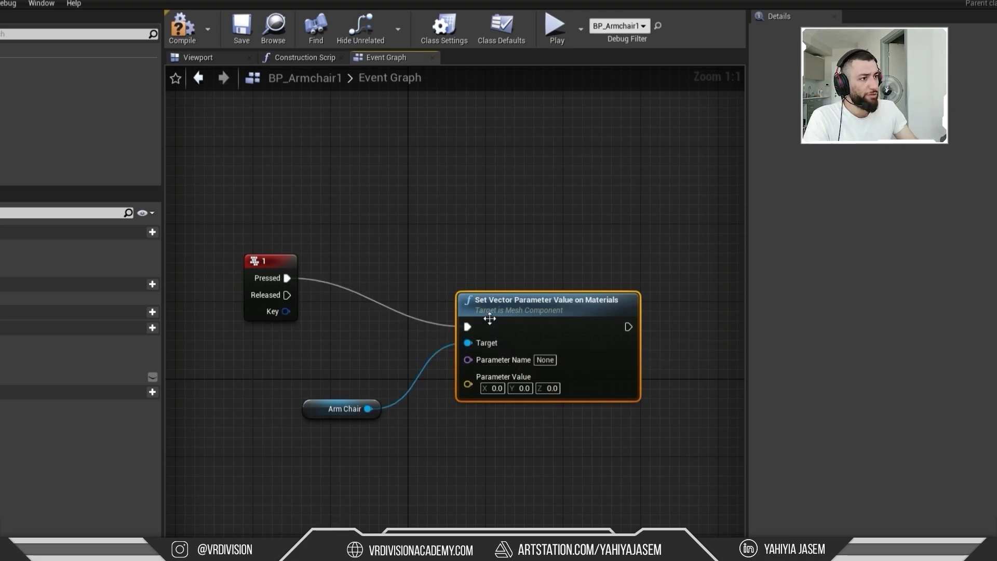
drag(489, 318, 528, 270)
drag(287, 279, 320, 274)
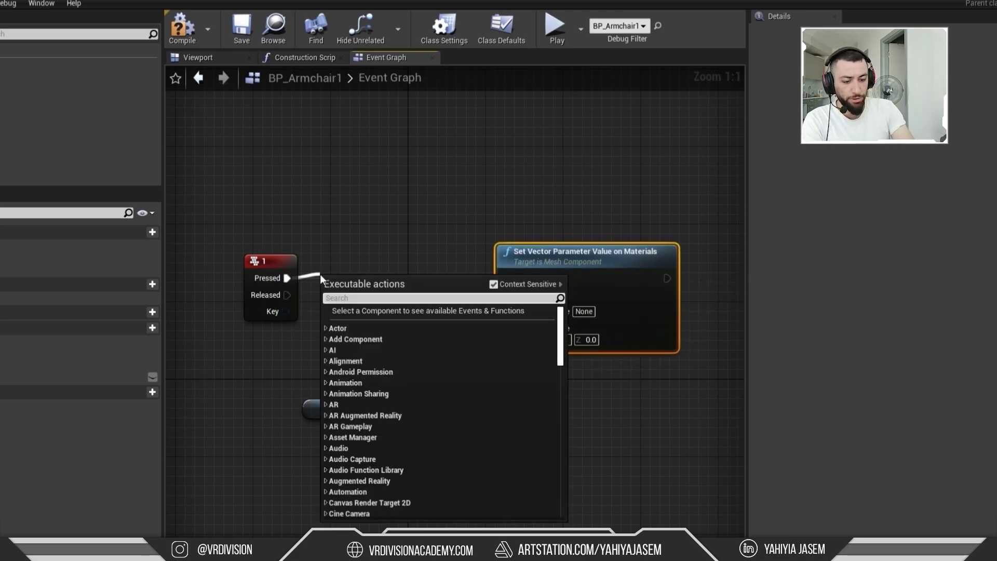
text(print string)
key(Return)
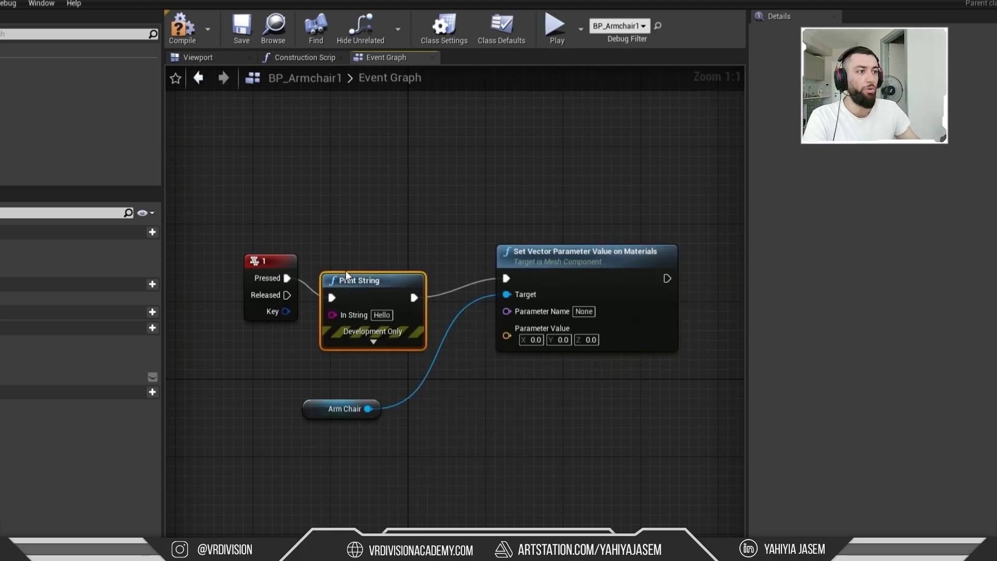
Step: Line up Print String with the 1 key event, space out the Set Vector Parameter node, and check the parameter's name in M_Mat
drag(351, 274, 371, 255)
drag(589, 278, 647, 278)
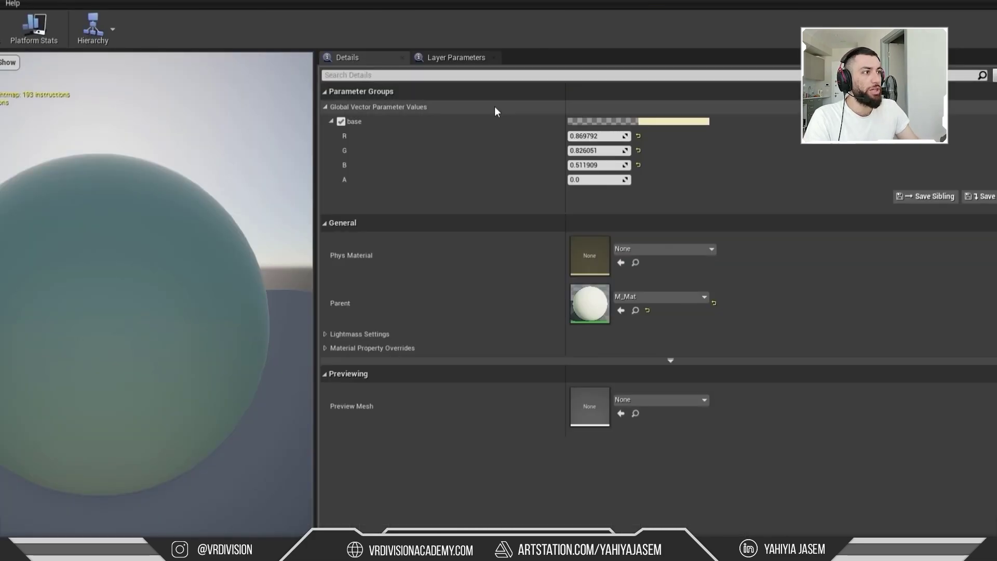
double_click(606, 299)
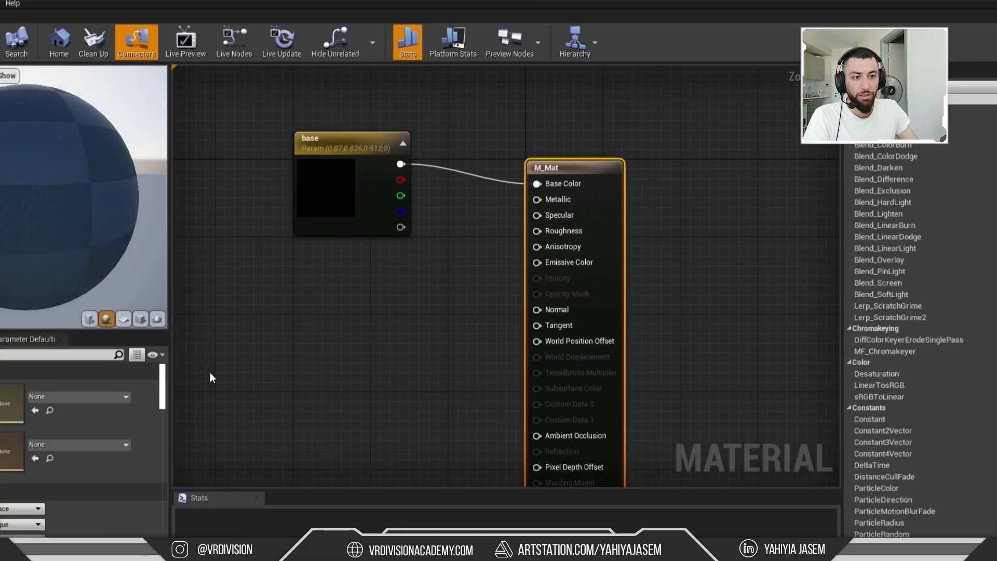
click(317, 143)
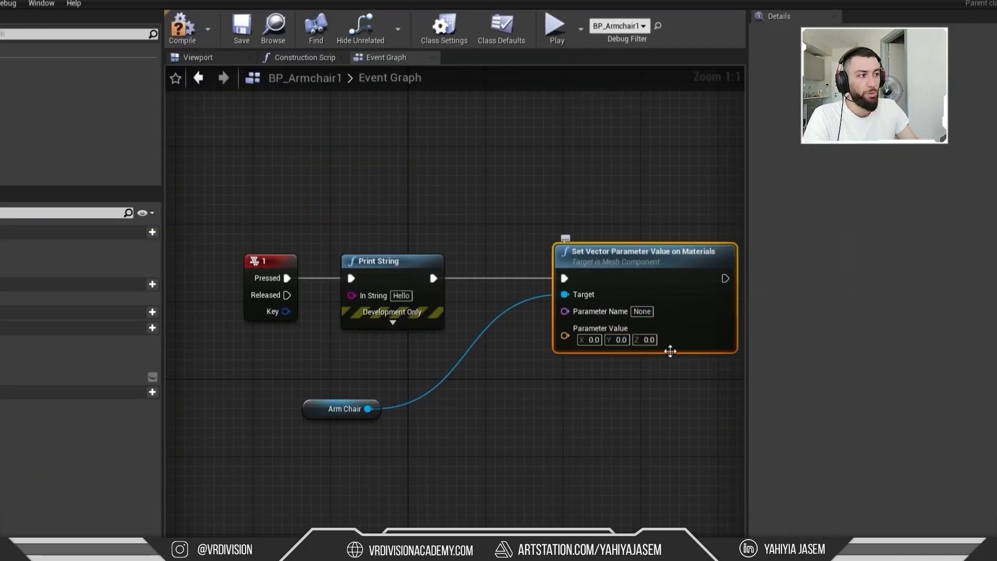
Step: Split the Parameter Value pin of Set Vector Parameter Value on Materials into separate X, Y and Z inputs
right_click(566, 340)
click(597, 369)
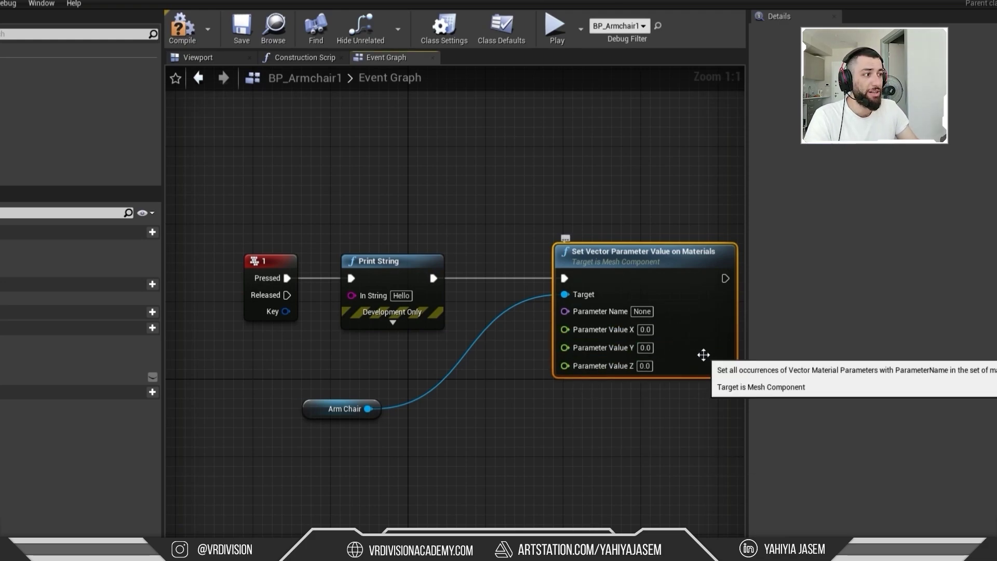
key(ctrl+z)
click(584, 344)
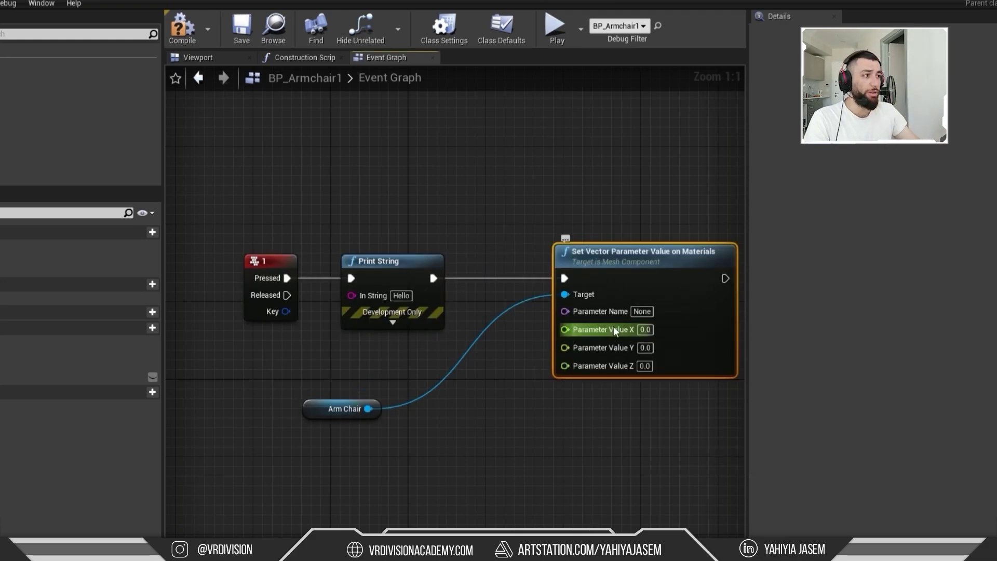
right_drag(519, 322, 445, 346)
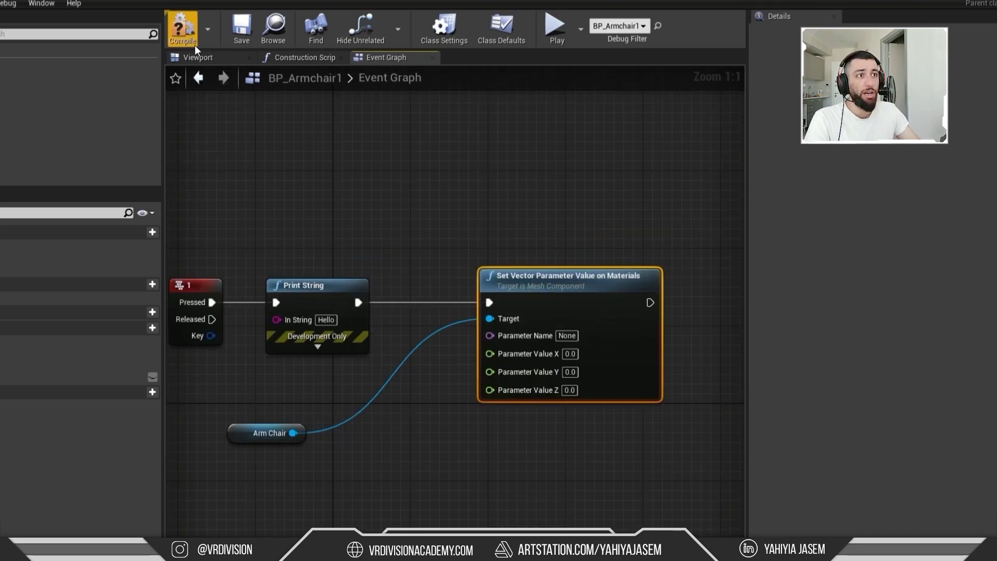
Step: Run the game preview and trigger the 1 key event repeatedly to check the armchair's reaction
click(552, 30)
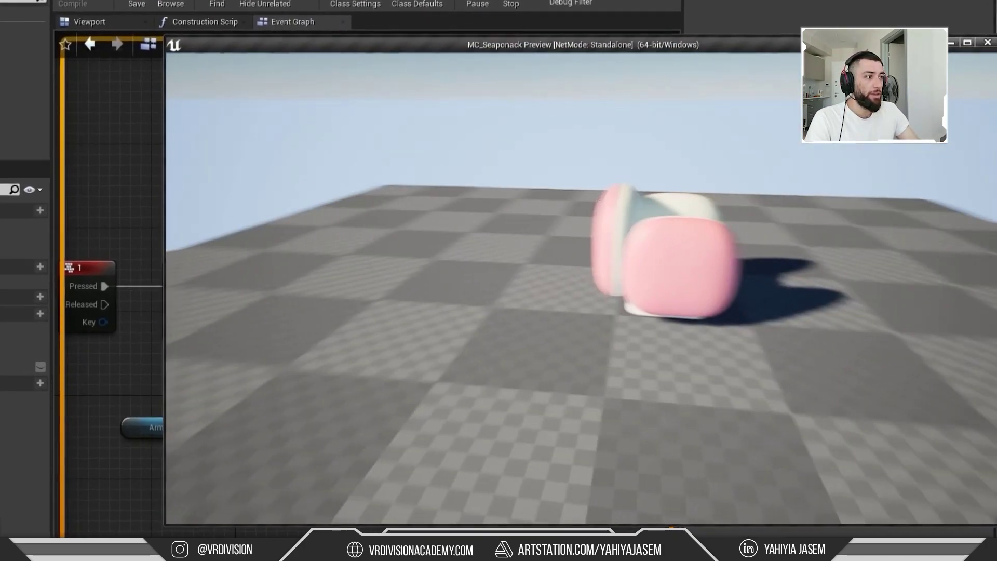
key(1)
key(1)
key(1)
key(1)
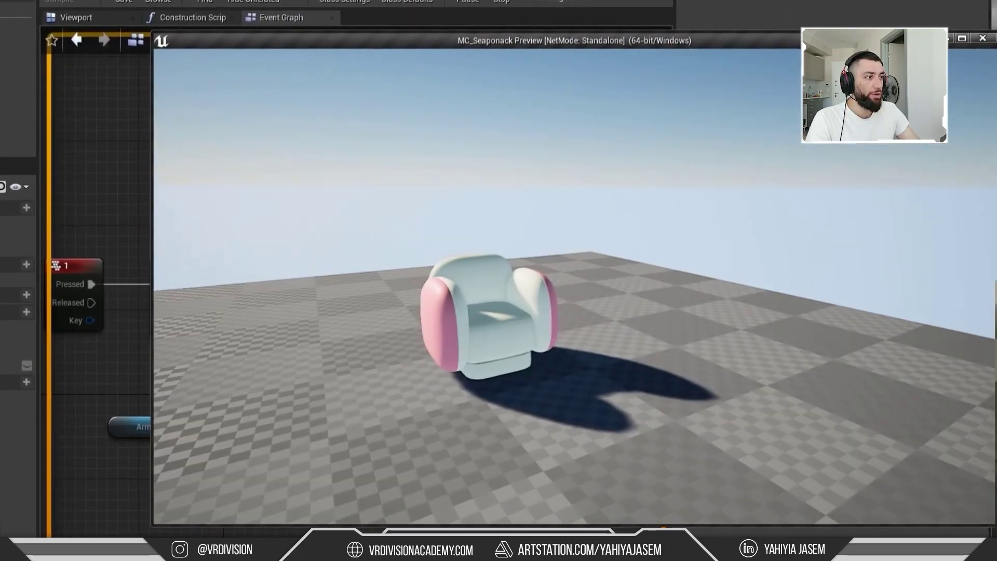
key(1)
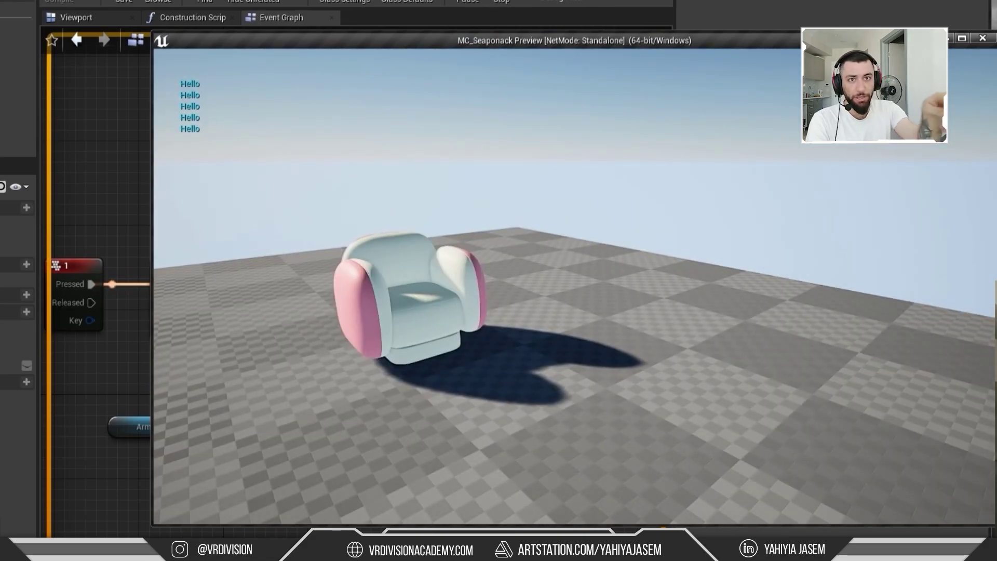
key(d)
key(1)
key(1)
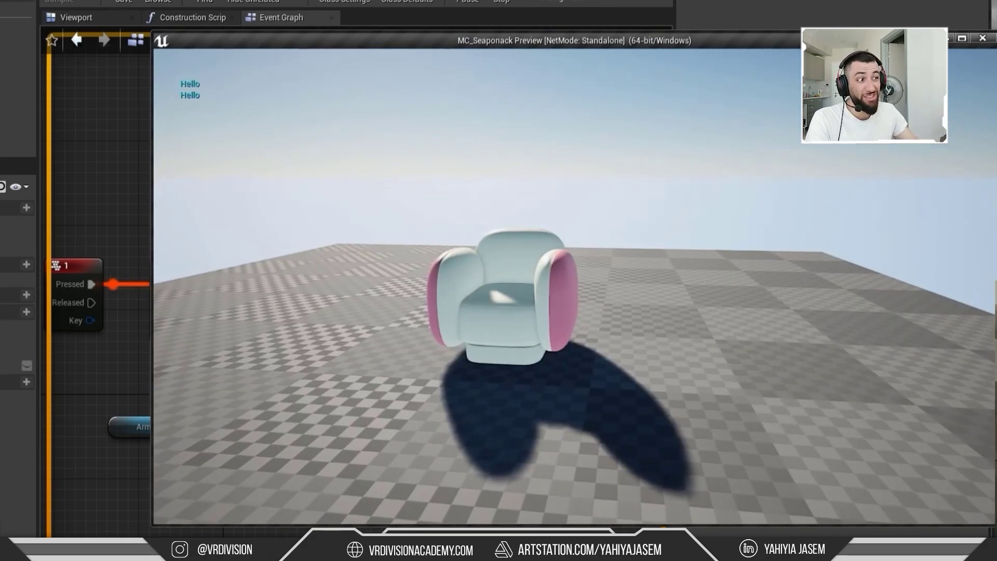
key(Escape)
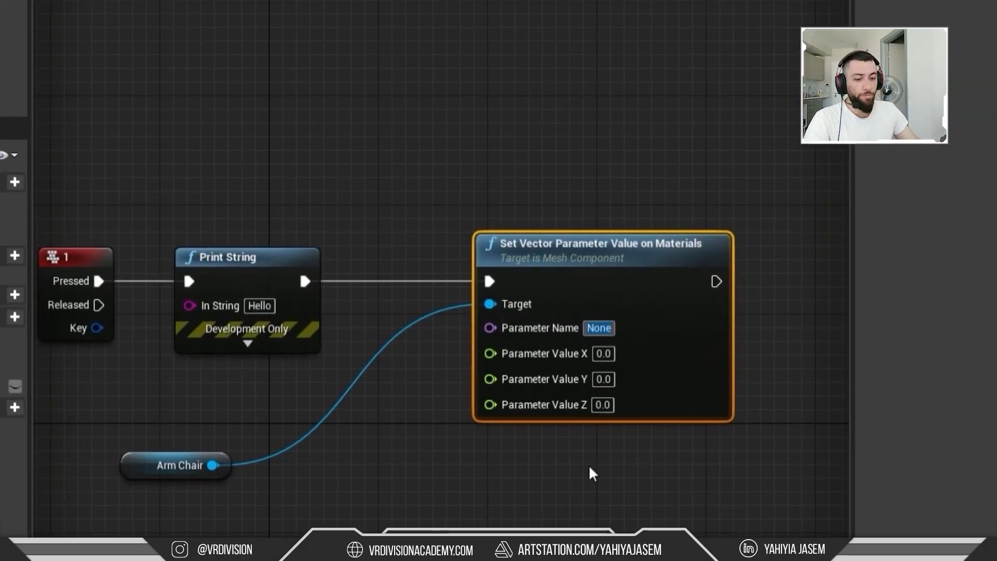
Step: Set the Set Vector Parameter node's Parameter Name to base and test the armchair in the Main level
text(base)
key(Return)
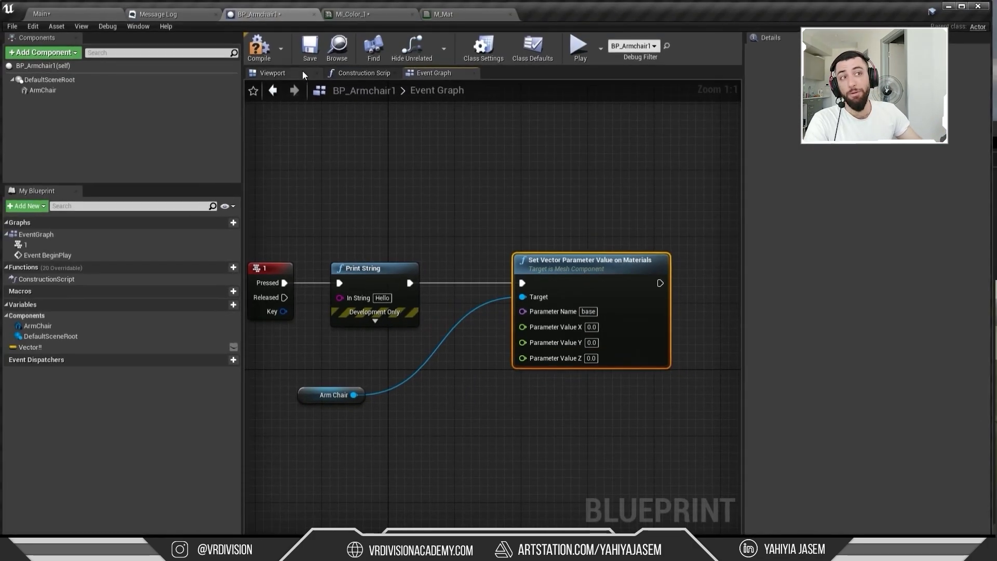
click(110, 15)
key(alt+p)
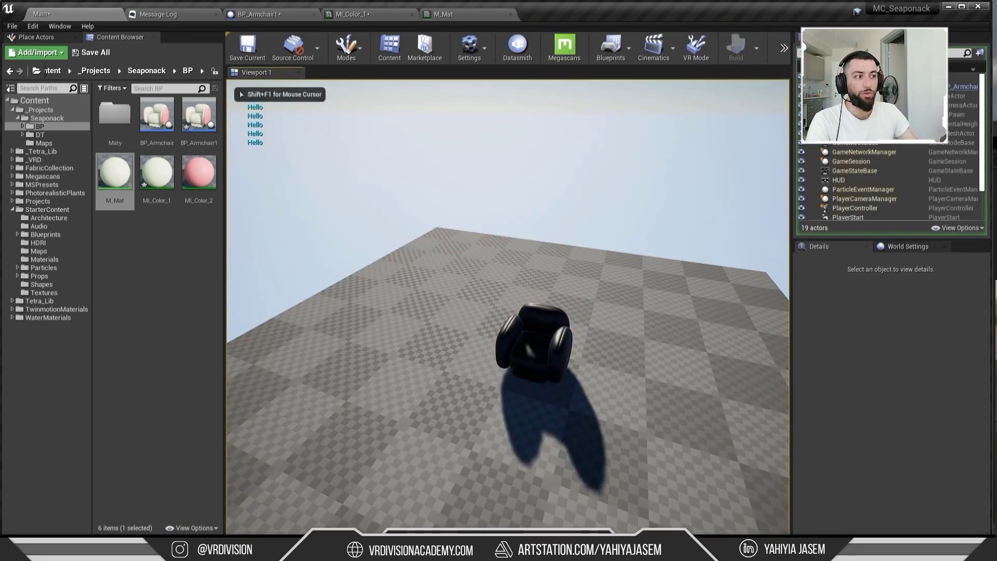
key(w)
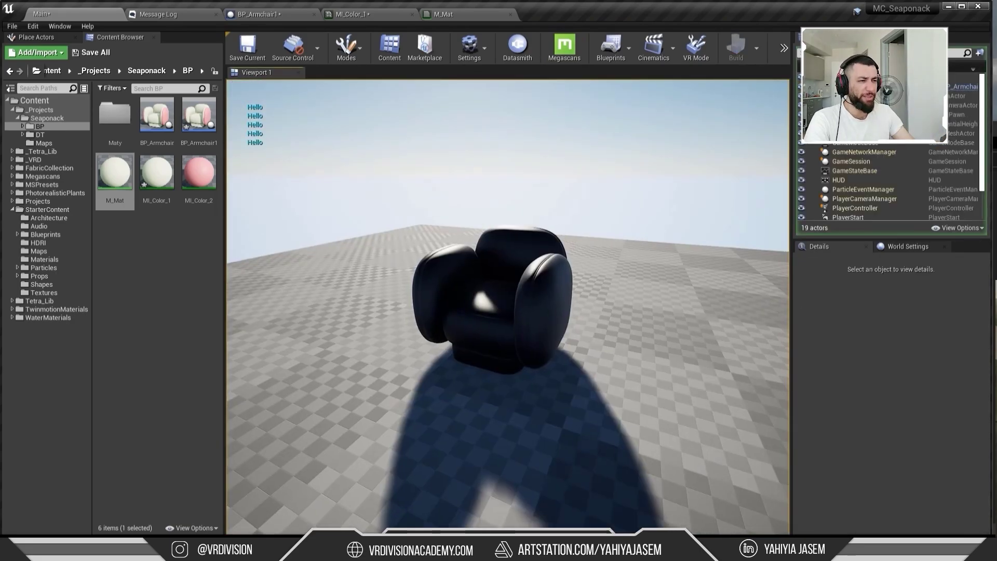
key(Escape)
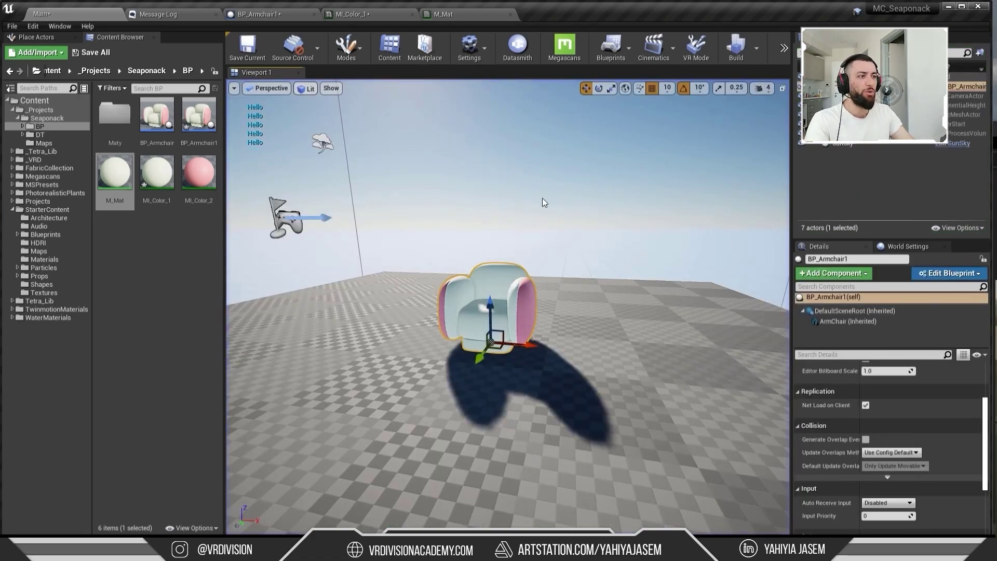
right_drag(542, 203, 542, 202)
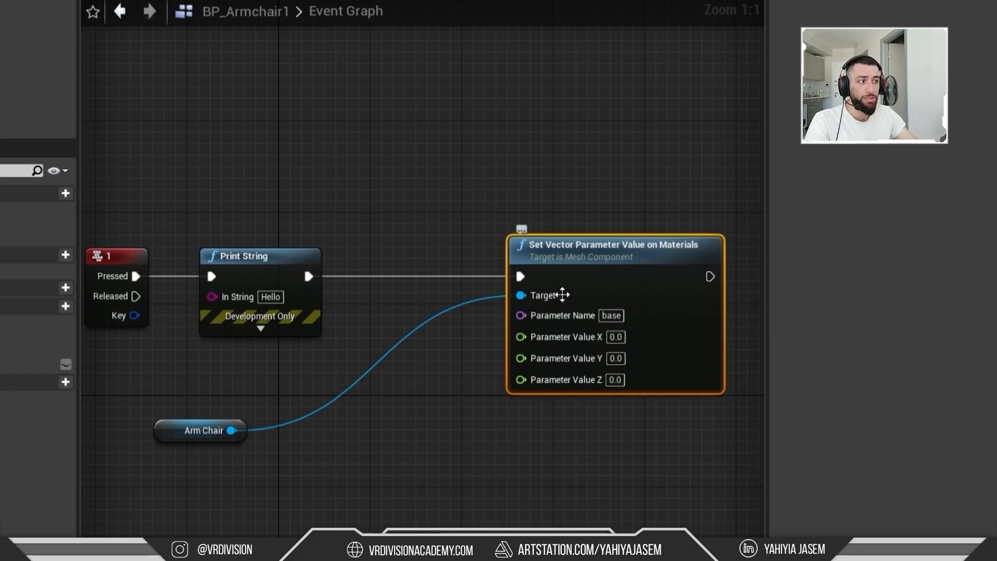
Step: Add a Random Float node to the BP_Armchair1 Event Graph, make two copies of it, and make room beside the Set Vector Parameter node
right_click(471, 419)
text(random fla)
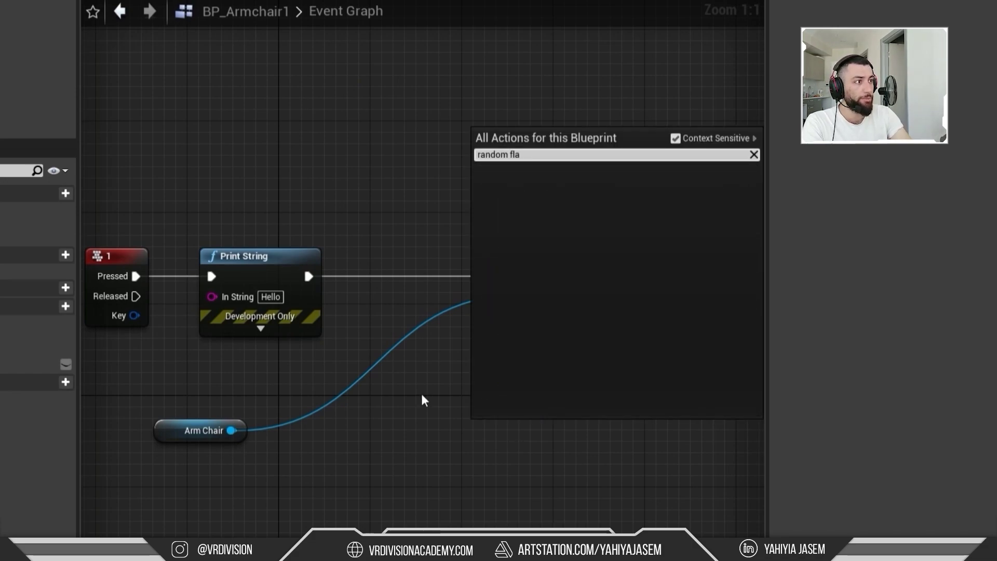
key(BackSpace)
key(Return)
drag(590, 259, 636, 237)
click(391, 352)
key(ctrl+c)
key(ctrl+v)
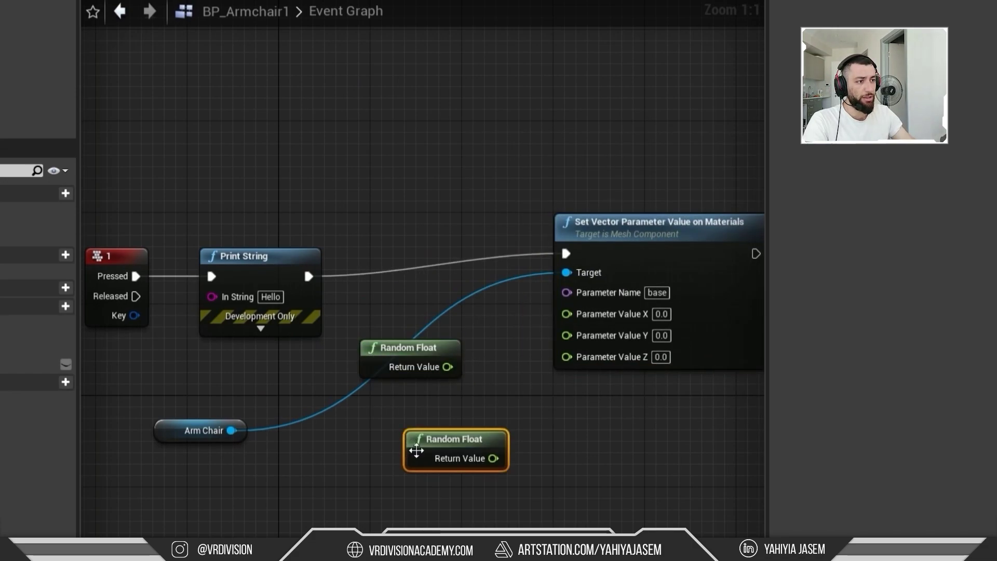
key(ctrl+v)
drag(433, 440, 411, 395)
Step: Wire one Random Float's Return Value into Parameter Value X, Y and Z, and compile and save the blueprint
drag(396, 358, 459, 366)
drag(567, 357, 460, 367)
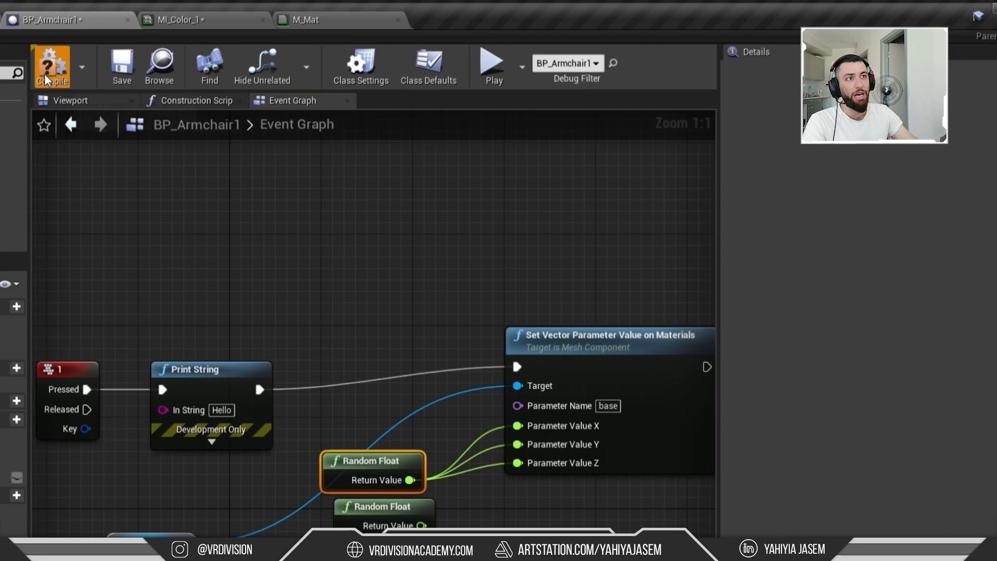
click(122, 65)
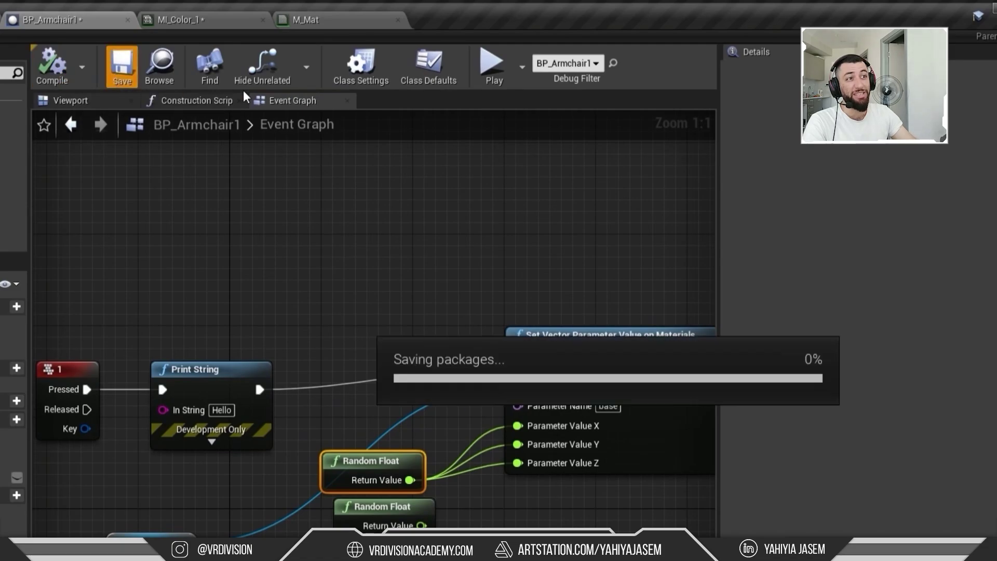
Step: Run the preview and trigger the 1 key event repeatedly to examine the colours produced by a single shared Random Float
click(495, 67)
key(1)
key(1)
key(1)
key(1)
key(1)
key(1)
key(1)
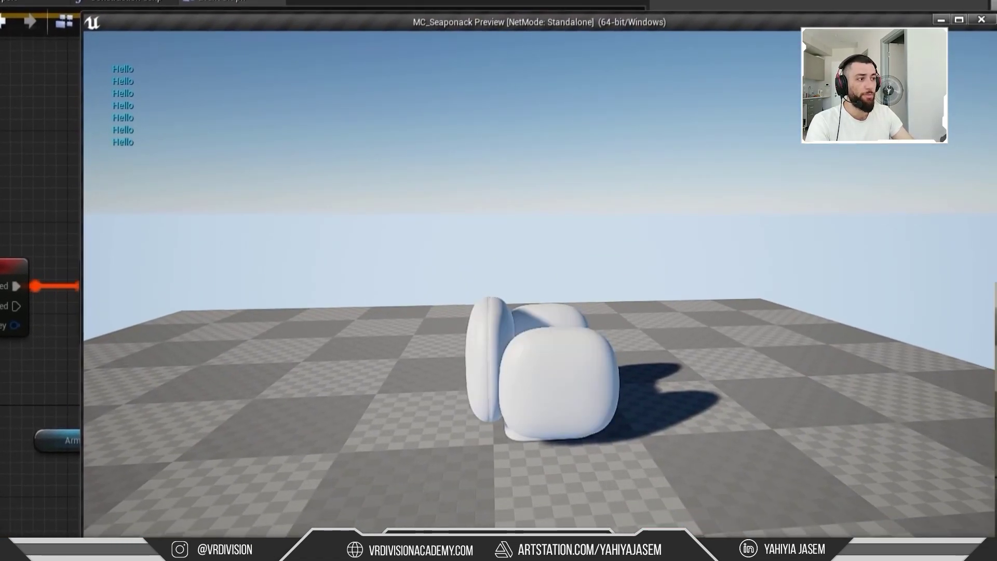
key(d)
key(1)
key(1)
key(1)
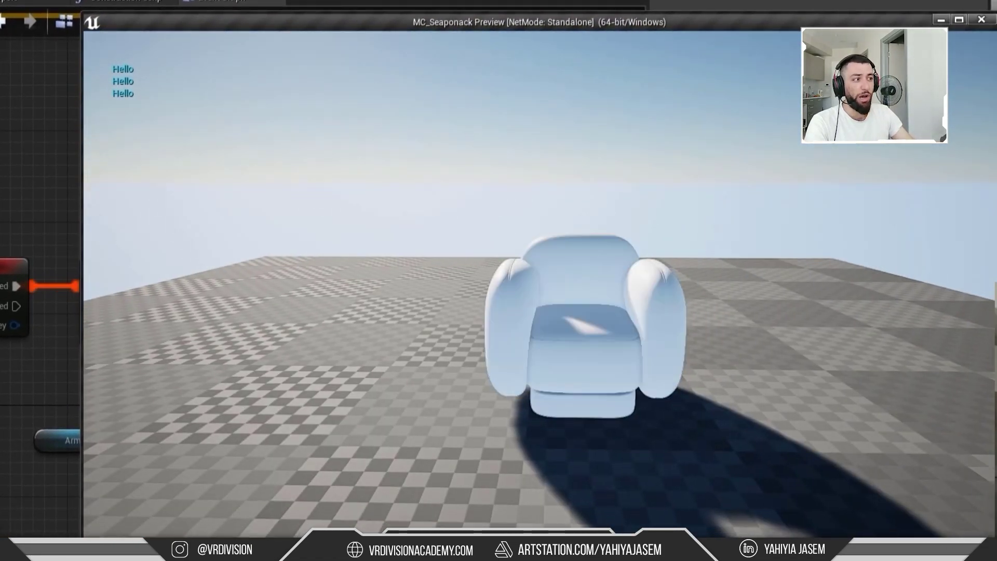
key(1)
key(1)
key(1)
key(1)
key(1)
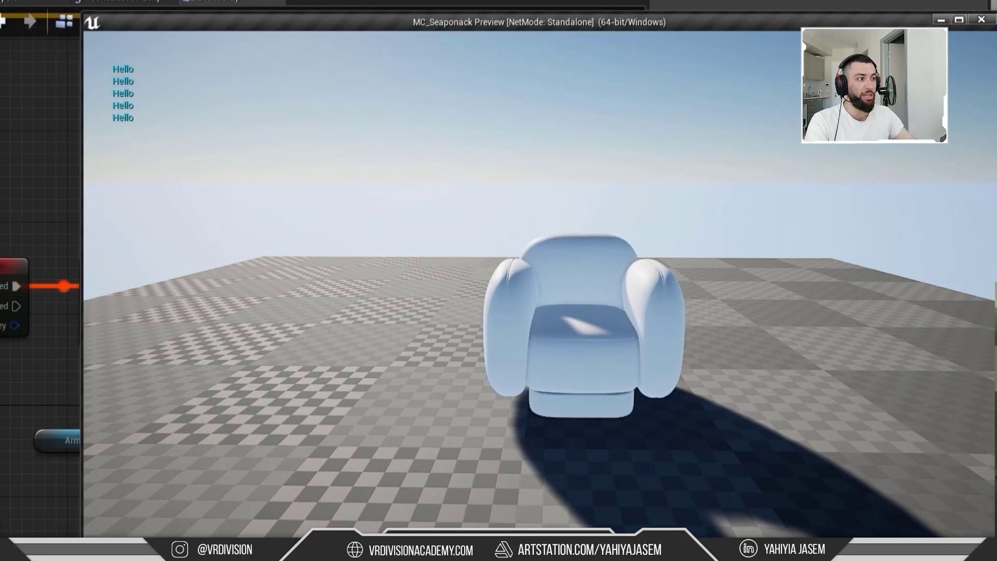
key(1)
key(1)
key(1)
key(Escape)
Step: Wire the second Random Float into Parameter Value Y and test the armchair's colour changes in the preview
drag(350, 422, 448, 341)
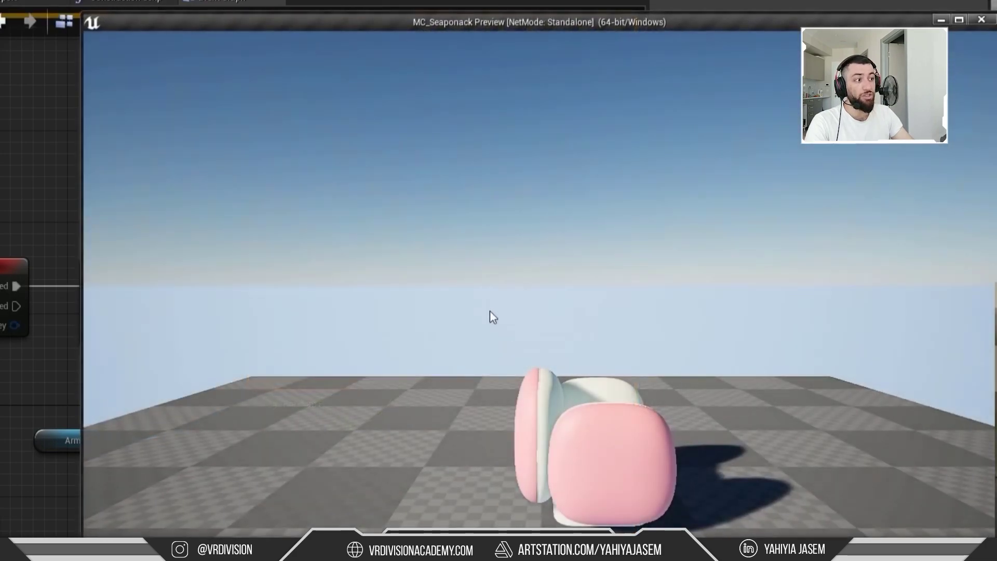
click(492, 316)
key(1)
key(1)
key(1)
key(1)
key(1)
key(1)
key(d)
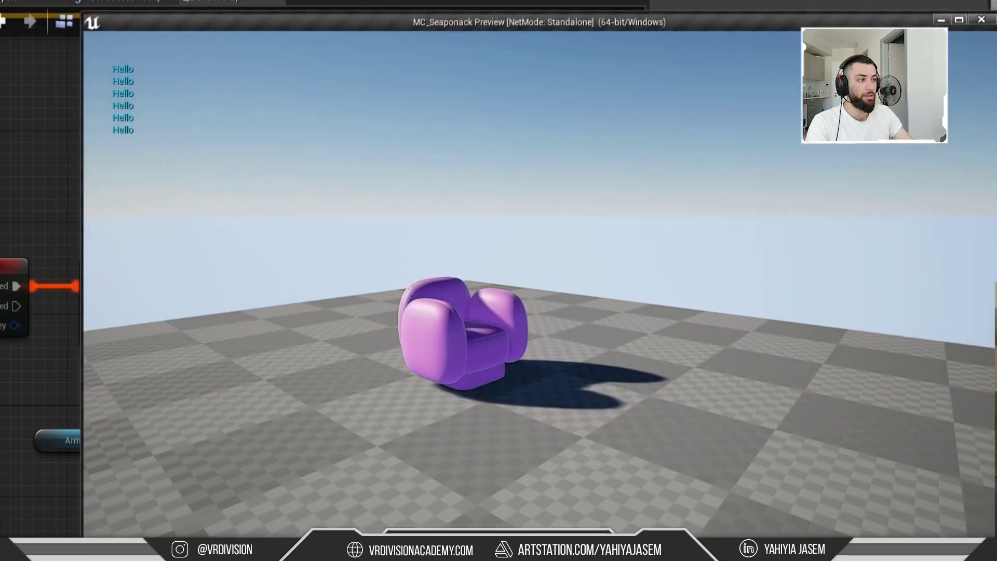
key(1)
key(1)
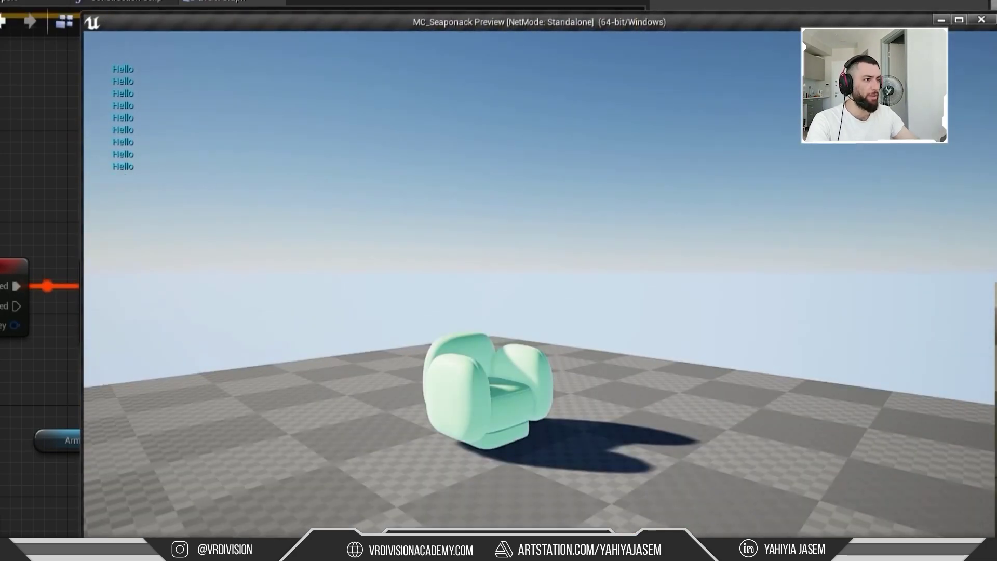
key(Escape)
Step: Wire the third Random Float into Parameter Value Z and cycle the armchair through random colours in the preview
drag(397, 514, 452, 359)
key(alt+p)
key(space)
key(space)
key(space)
key(space)
key(space)
key(space)
key(space)
key(space)
key(space)
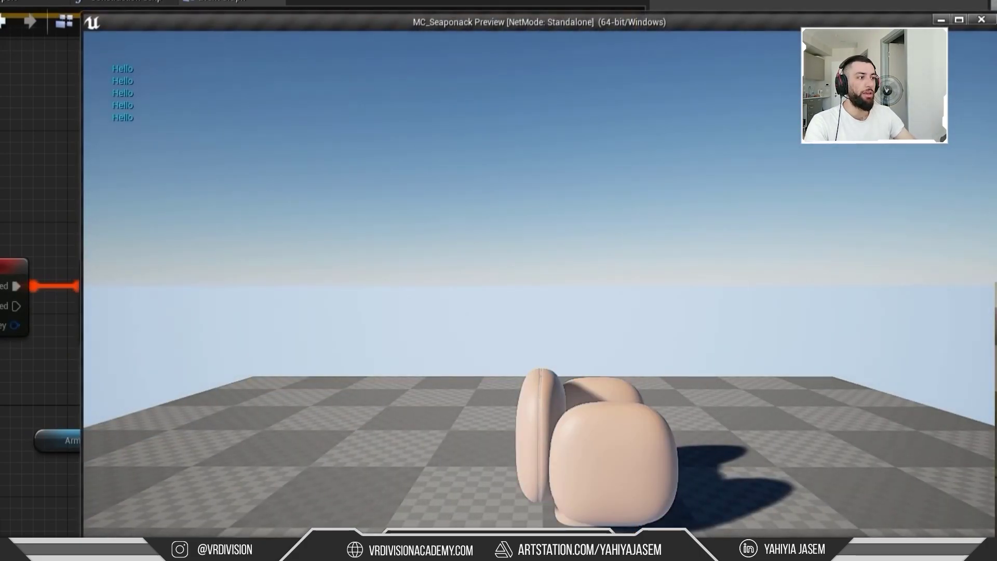
key(d)
key(1)
key(1)
key(1)
key(1)
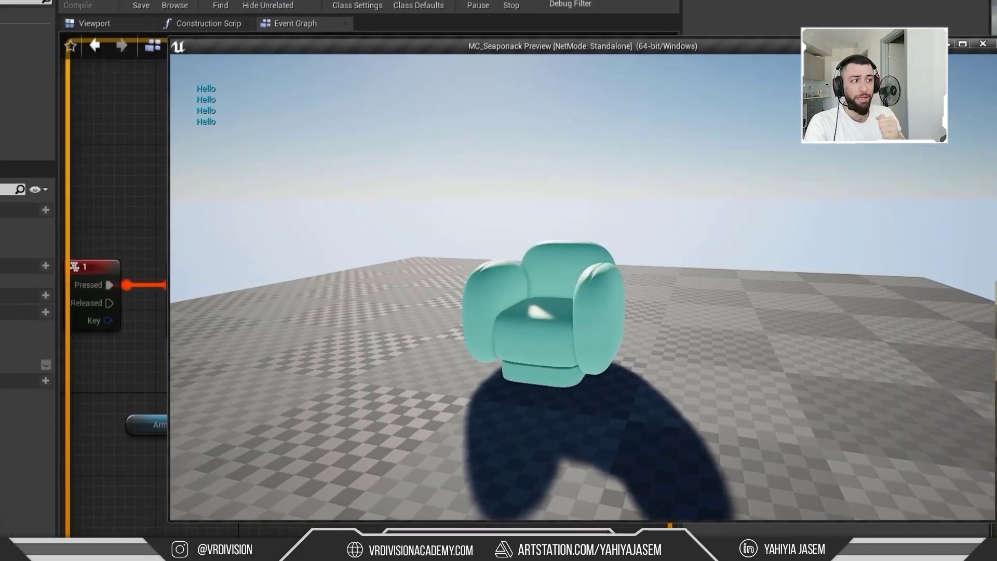
key(1)
key(1)
key(1)
key(1)
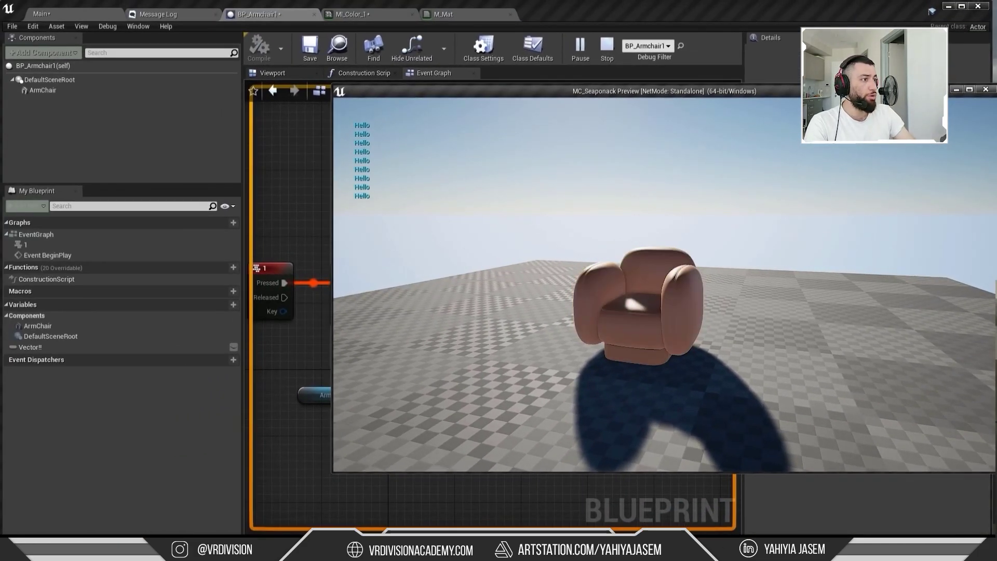
key(w)
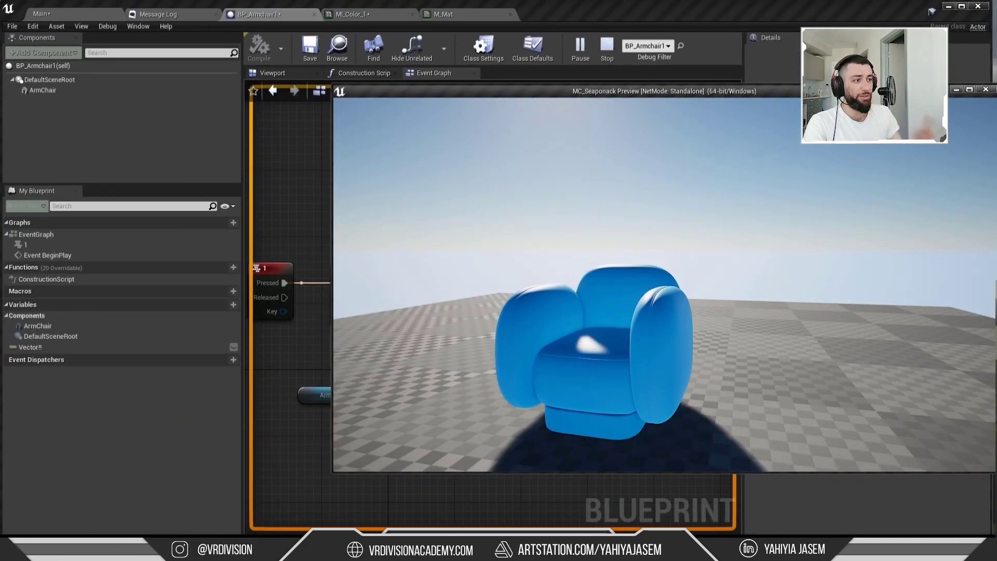
key(Escape)
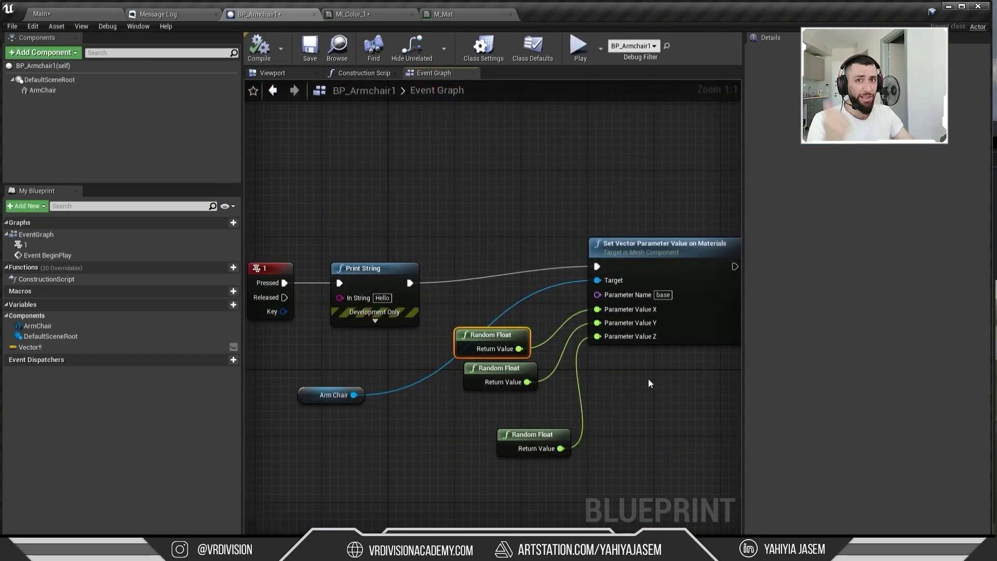
Step: Duplicate the armchair three times in the Main level to form a row of four, and test the 1 key event there
right_drag(656, 378, 545, 373)
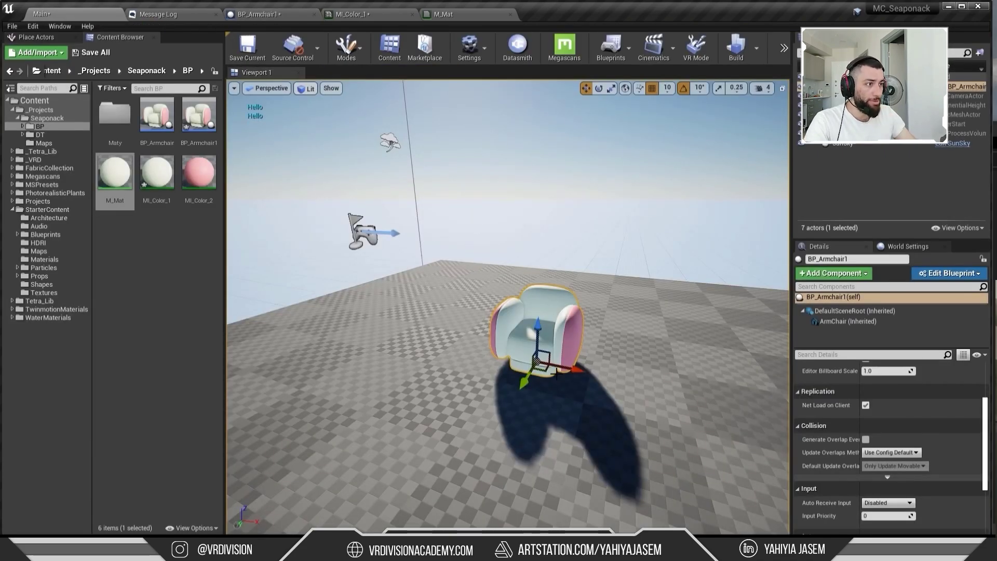
alt+drag(557, 372, 602, 359)
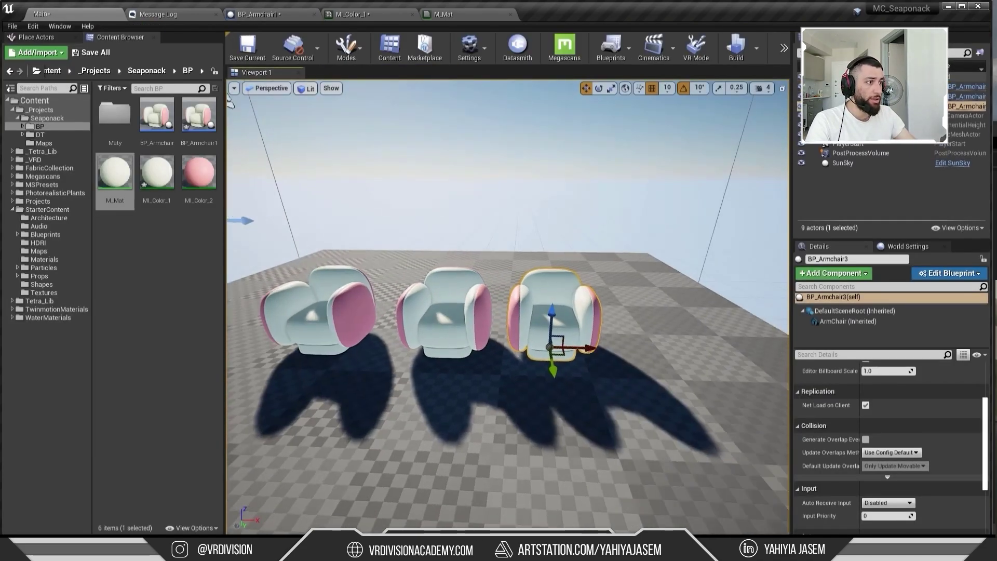
scroll(549, 347, down, 3)
alt+drag(571, 338, 685, 343)
right_drag(684, 343, 734, 342)
key(alt+p)
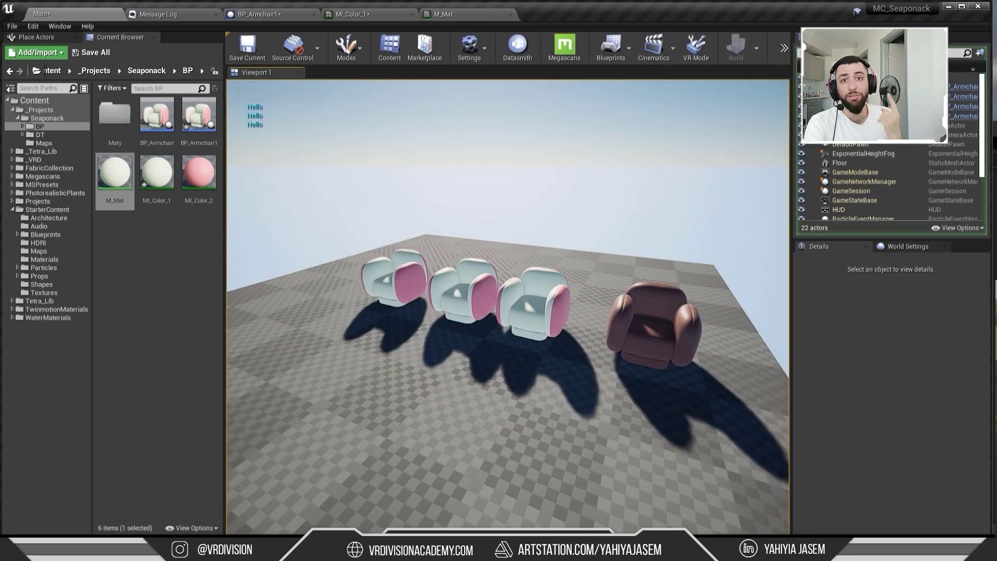
key(Escape)
Step: Place four more BP_Armchair1 actors in the Main level and play the level to test the 1 key event
right_drag(394, 210, 322, 176)
drag(199, 119, 613, 410)
right_drag(678, 155, 699, 174)
key(alt+p)
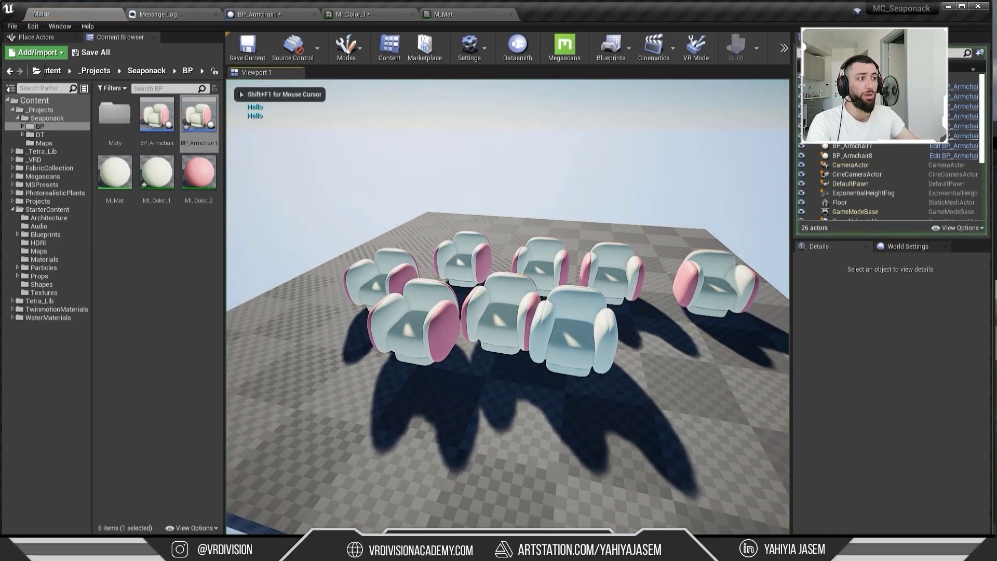
Step: Stop the level preview and delete the Set Vector Parameter Value on Materials node from BP_Armchair1's event graph
key(Escape)
click(248, 15)
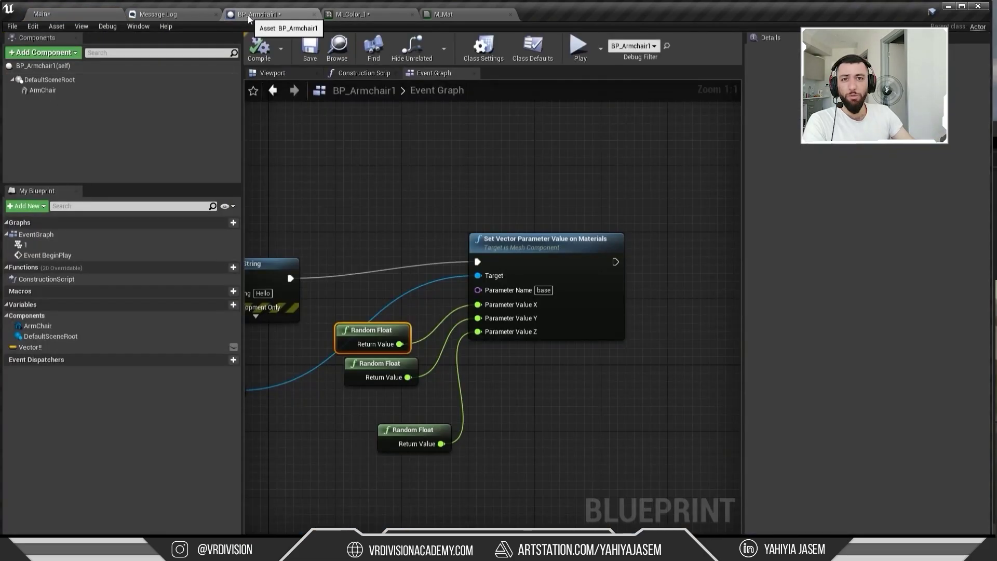
right_drag(466, 154, 543, 144)
drag(613, 235, 679, 251)
right_drag(607, 243, 536, 217)
right_drag(348, 273, 392, 286)
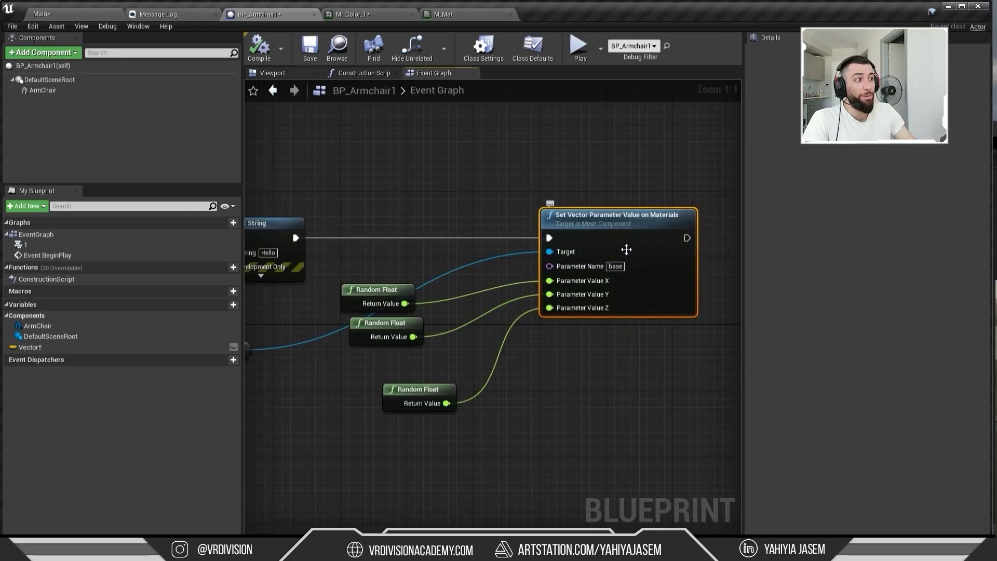
right_drag(690, 320, 647, 316)
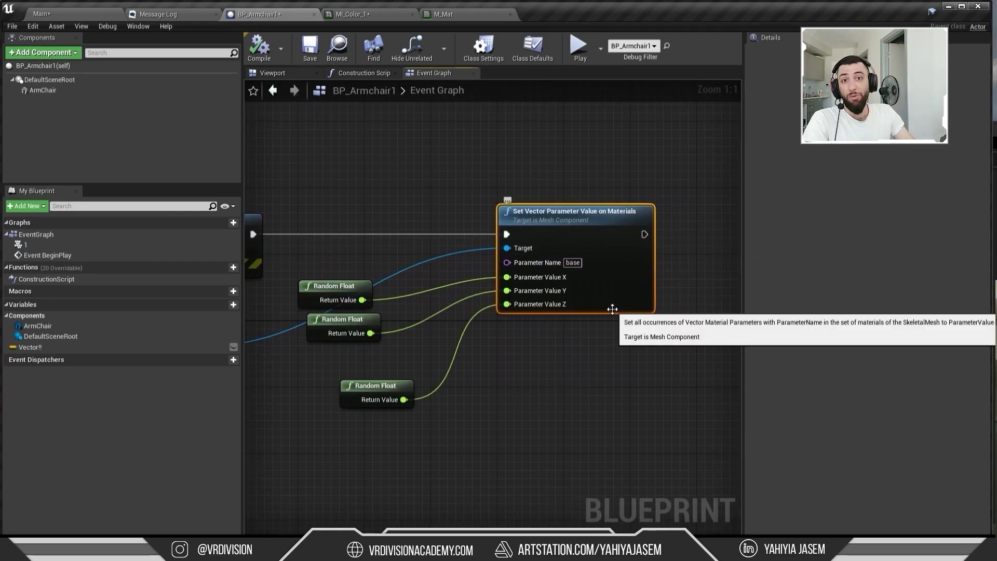
key(Delete)
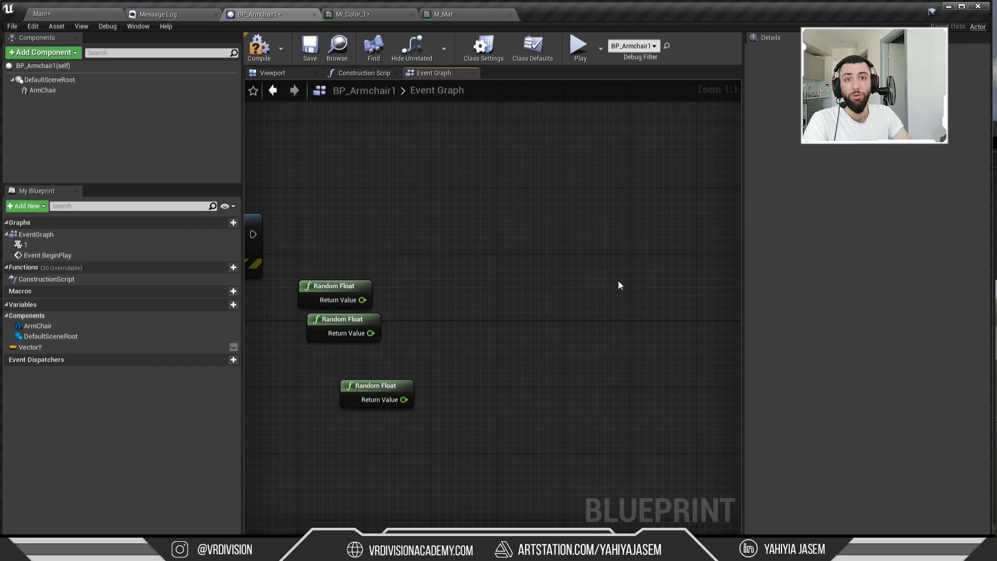
Step: Add a Create Dynamic Material Instance node targeting Arm Chair, run it after Print String, and align it with the execution line
right_drag(537, 266, 718, 257)
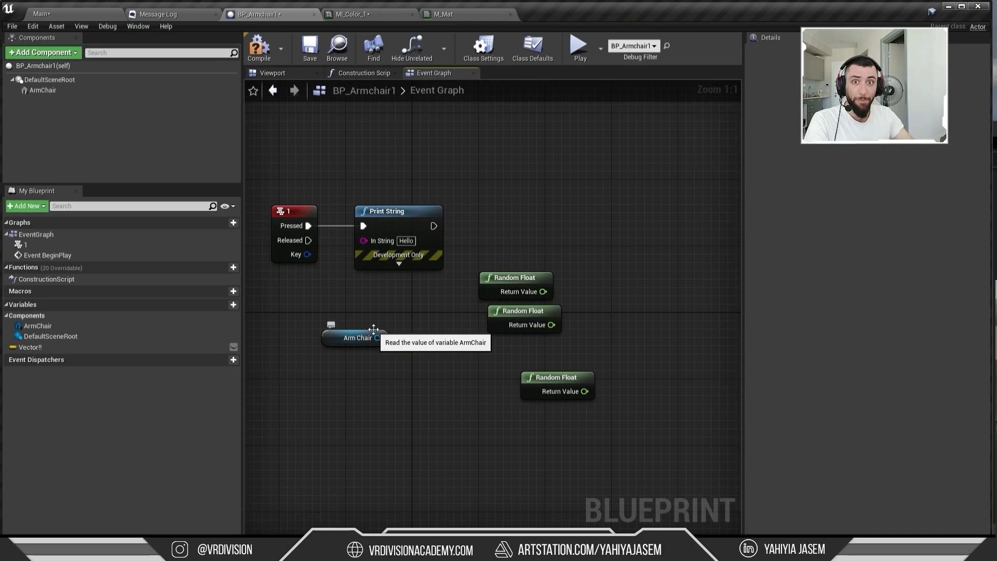
drag(377, 337, 624, 215)
click(363, 368)
drag(377, 337, 550, 228)
text(dynamic)
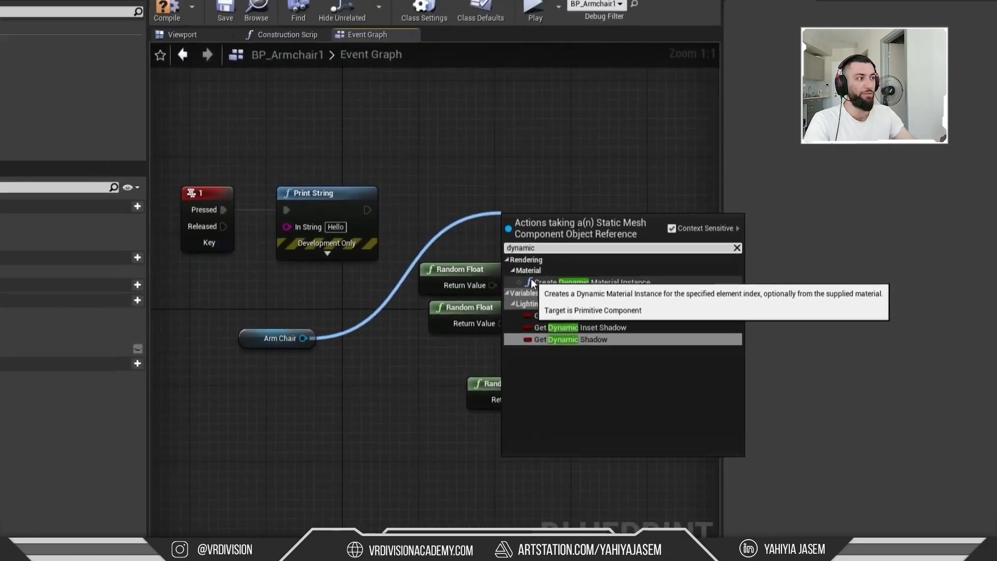
click(292, 247)
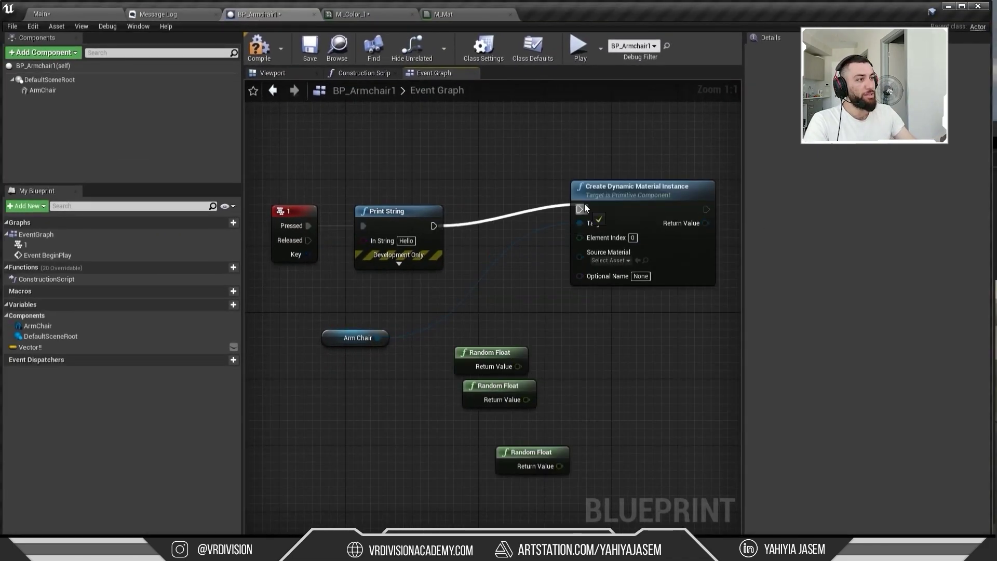
drag(611, 197, 611, 222)
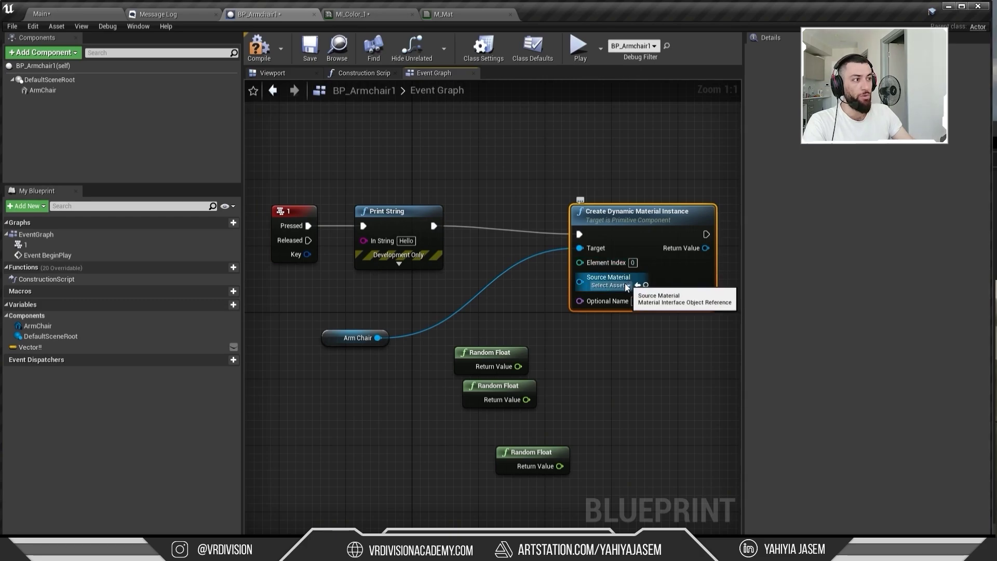
Step: Set the Create Dynamic Material Instance node's Source Material to MI_Color_1 and straighten its execution wire from Print String
right_drag(621, 284, 539, 291)
click(538, 288)
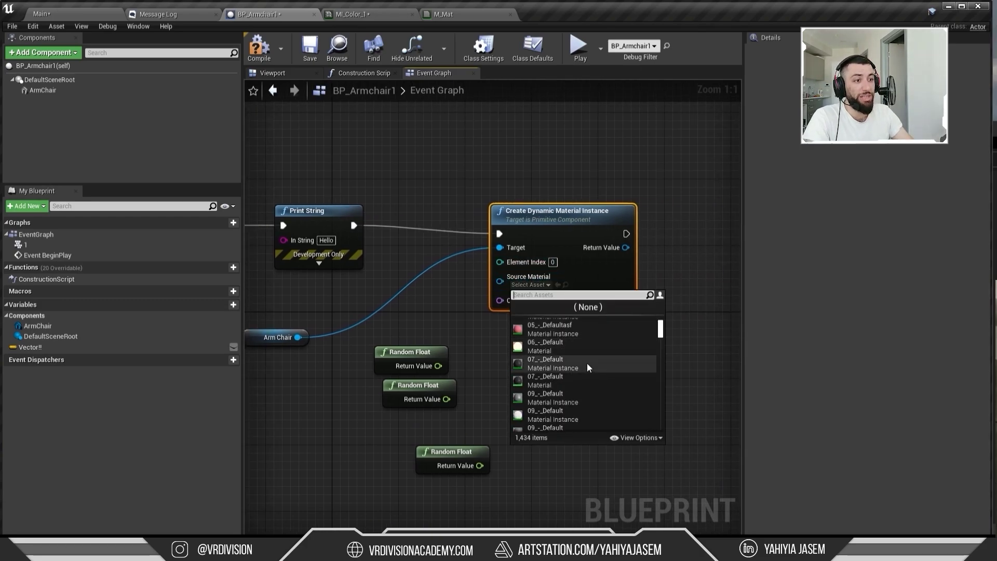
click(307, 342)
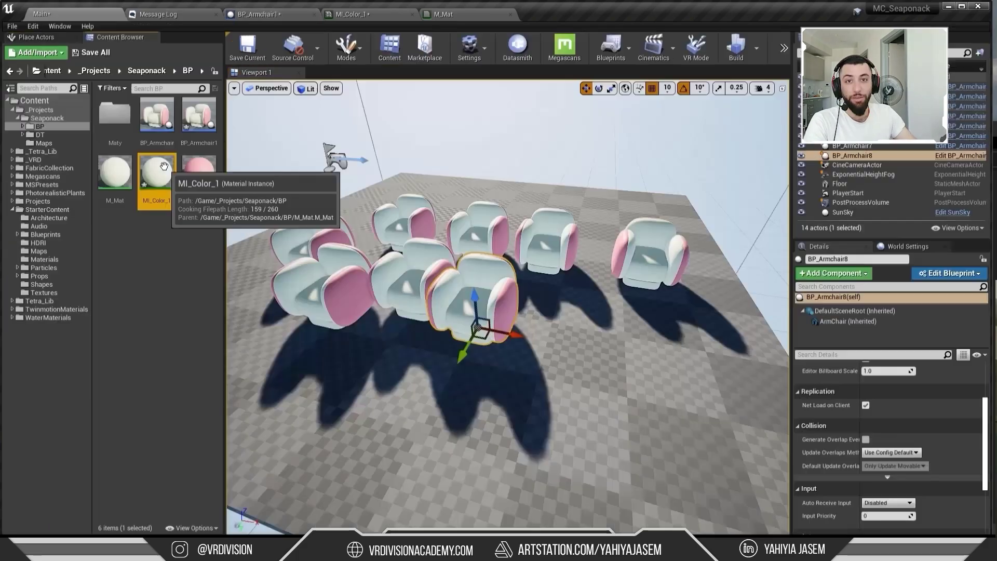
click(467, 15)
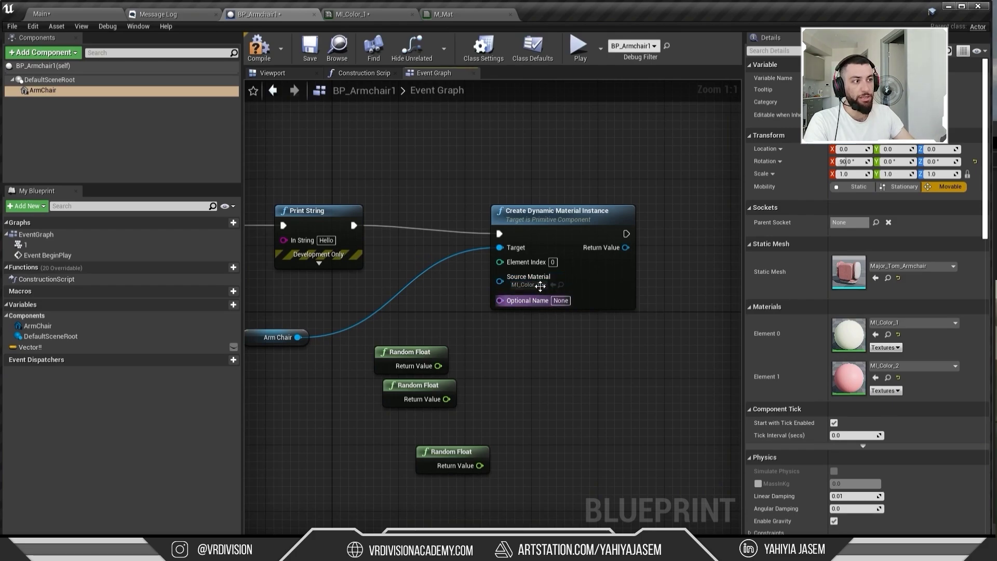
right_drag(626, 323, 627, 285)
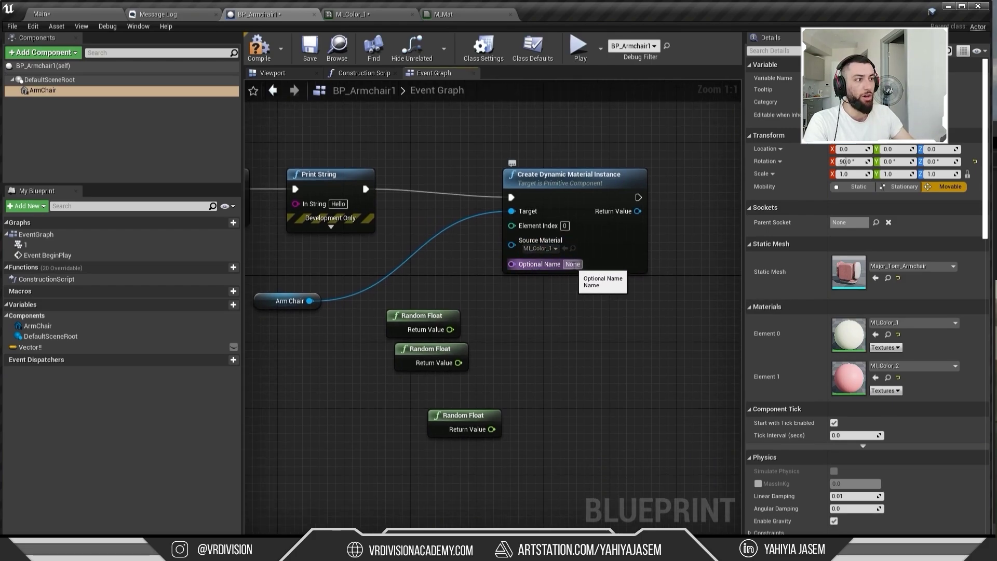
right_drag(592, 296, 588, 296)
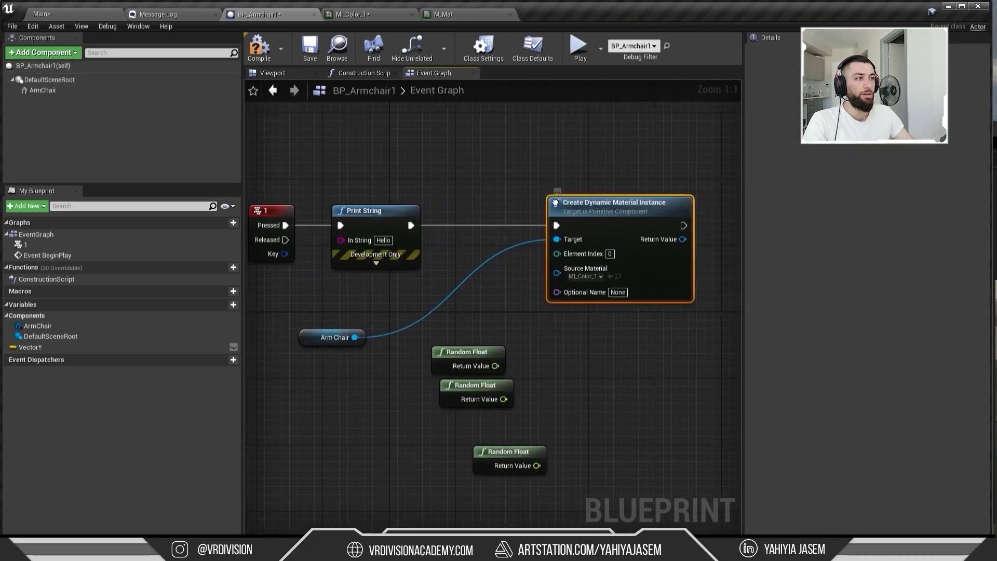
right_drag(596, 219, 509, 228)
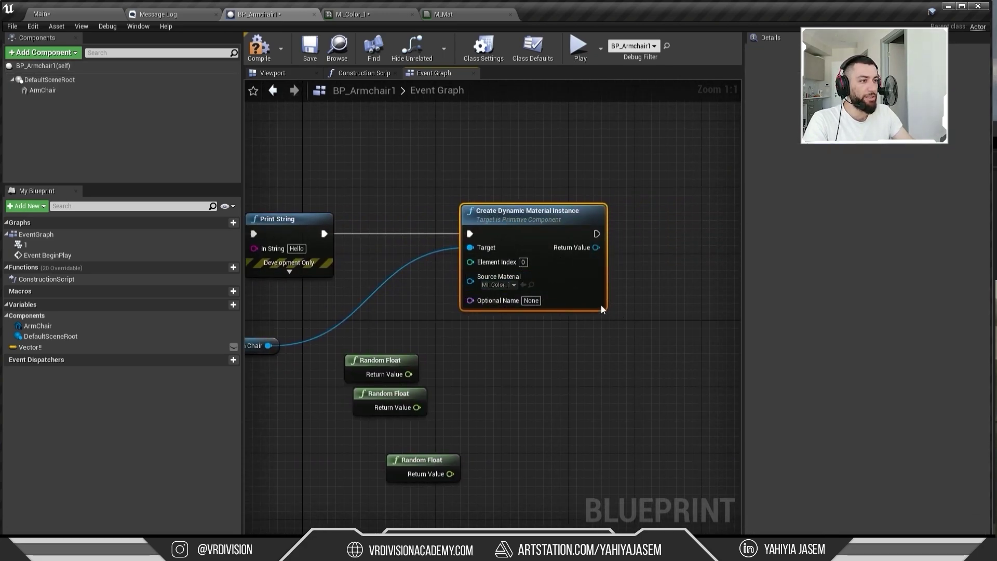
Step: Move the three Random Float nodes together to beneath the Create Dynamic Material Instance node
drag(627, 325, 397, 502)
drag(376, 400, 451, 408)
click(575, 373)
right_drag(559, 226, 514, 227)
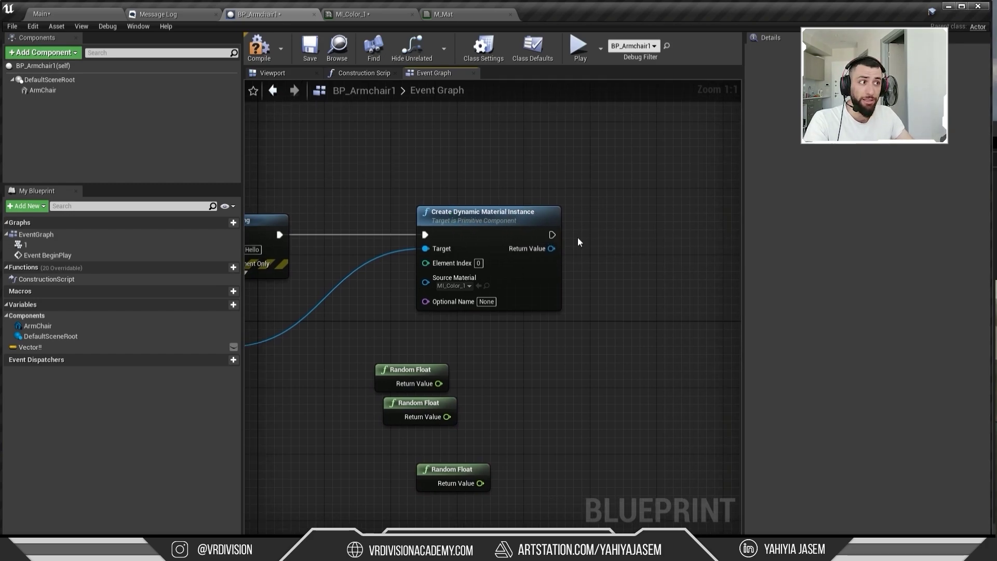
Step: Add a Set Vector Parameter Value node from the dynamic material instance's Return Value and line it up beside that node
drag(552, 249, 618, 256)
text(set vect)
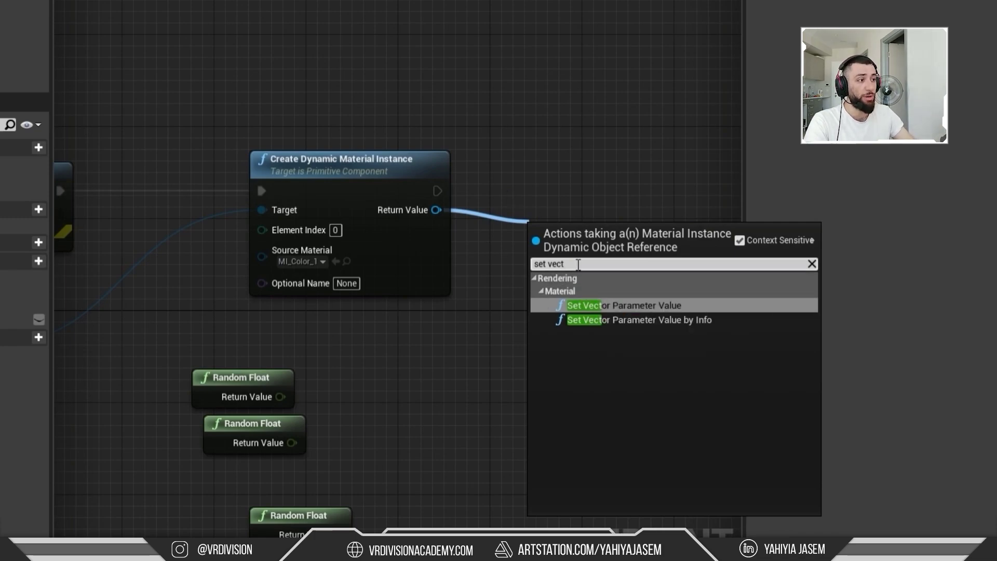
click(735, 306)
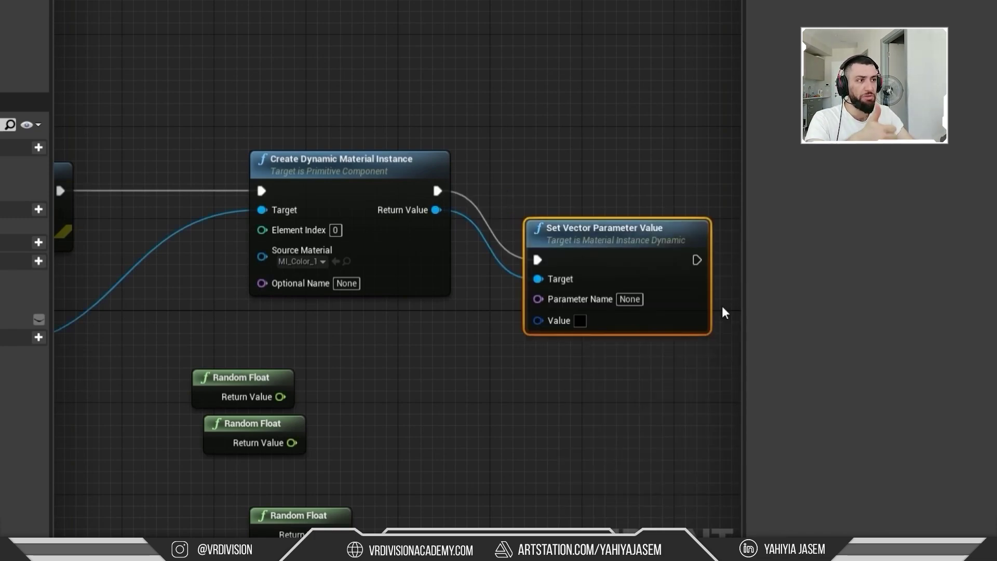
drag(612, 257, 625, 190)
right_drag(657, 276, 541, 274)
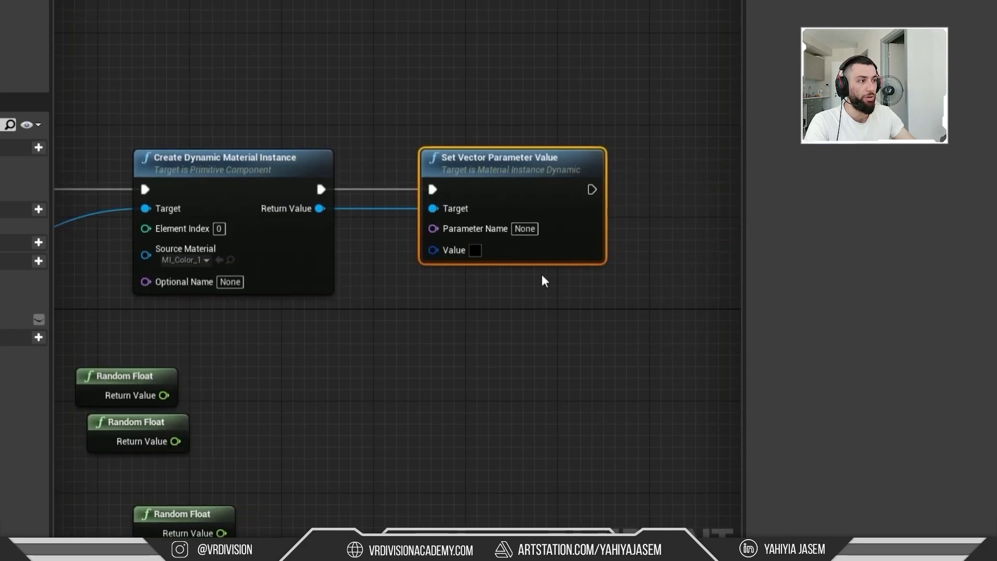
Step: Set the Set Vector Parameter Value node's Parameter Name to Base and its Value to yellow, hex sRGB FDF72CFF
click(524, 228)
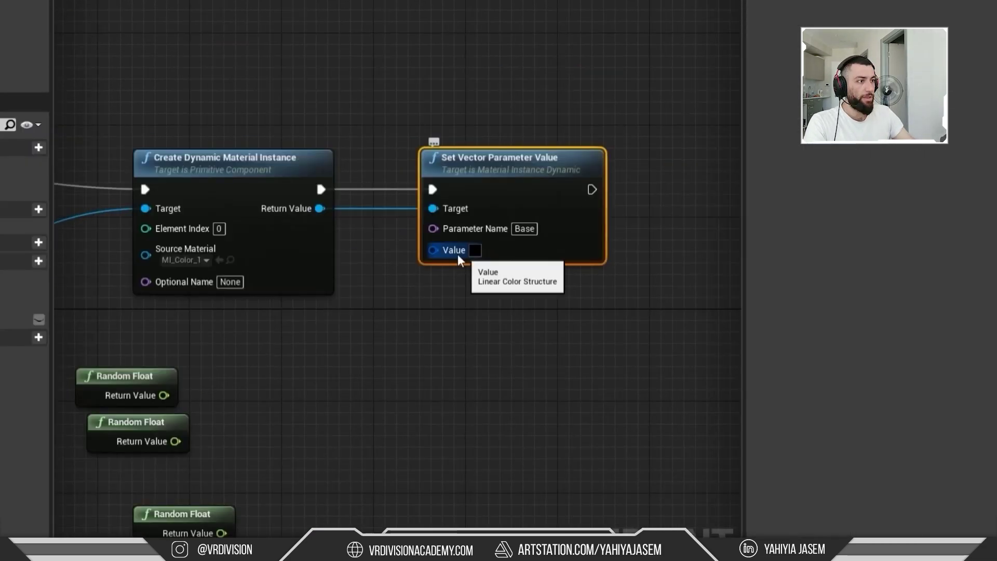
click(474, 251)
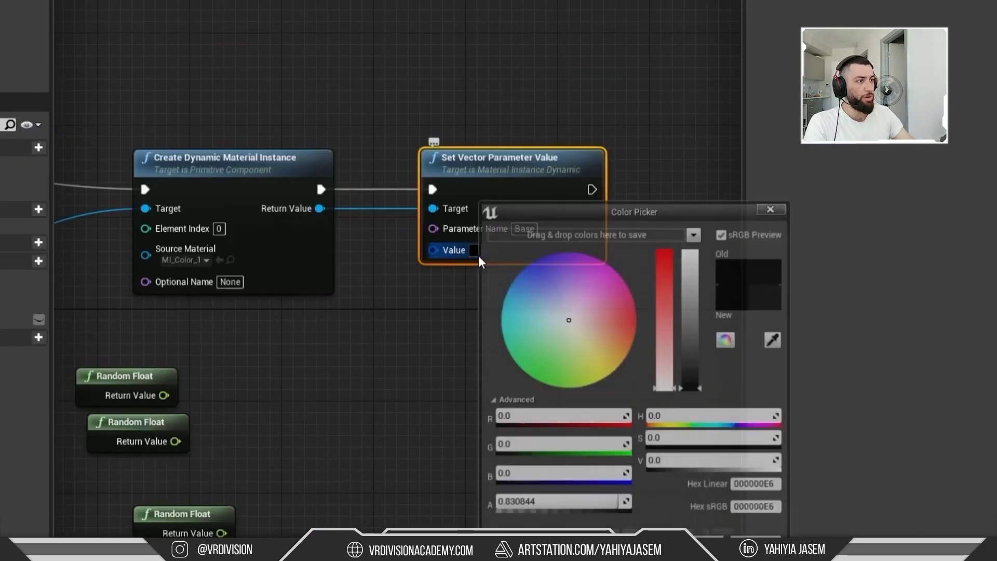
click(601, 285)
drag(694, 342, 701, 254)
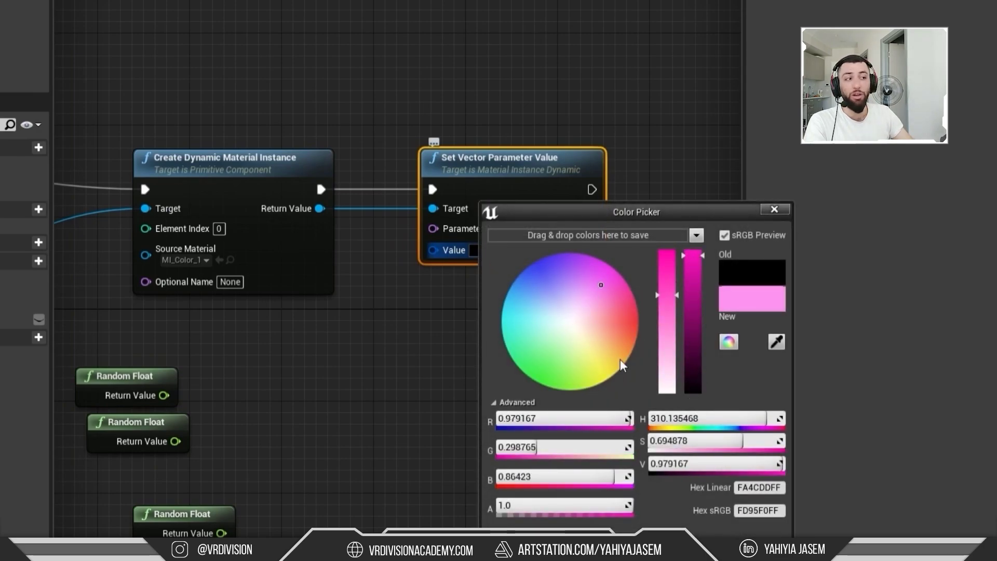
click(604, 378)
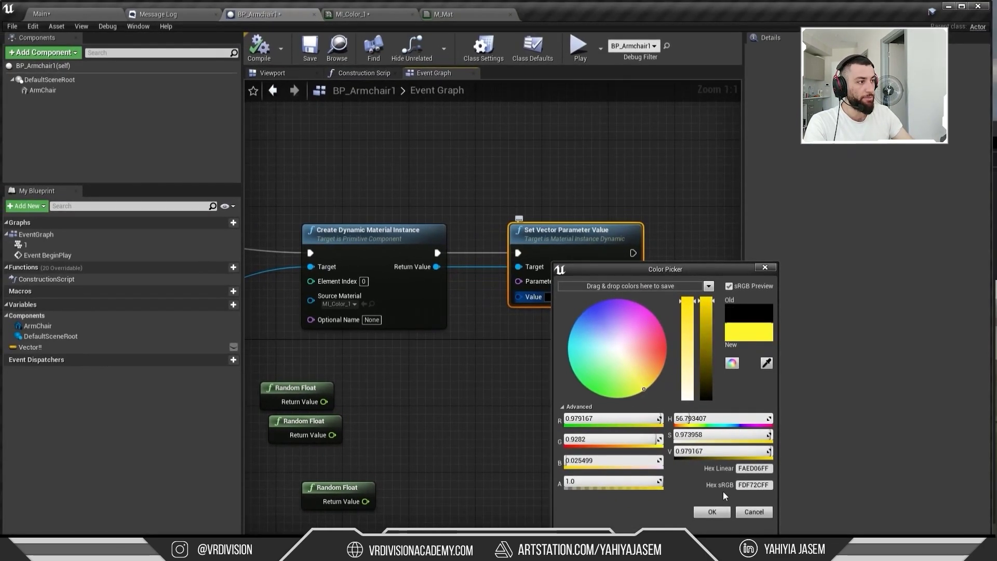
click(717, 511)
Step: Play the level and trigger the 1 key event several times to test the yellow colour on the armchairs
click(580, 47)
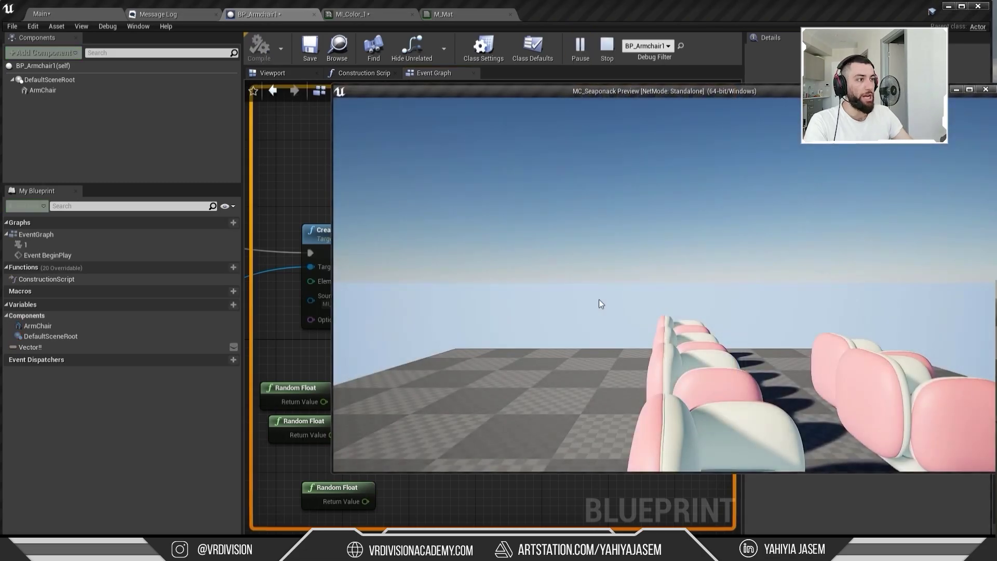
key(1)
key(1)
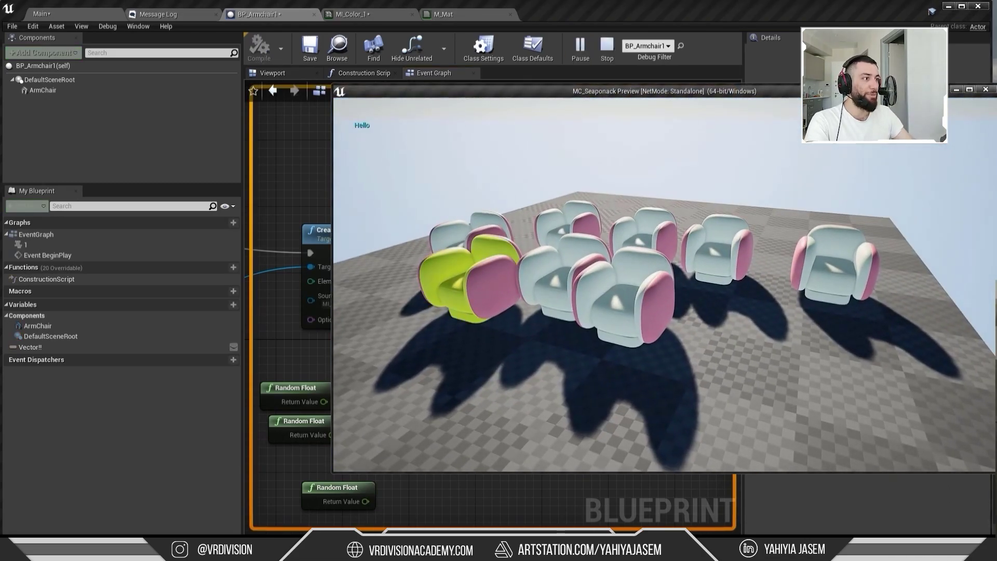
key(w)
key(1)
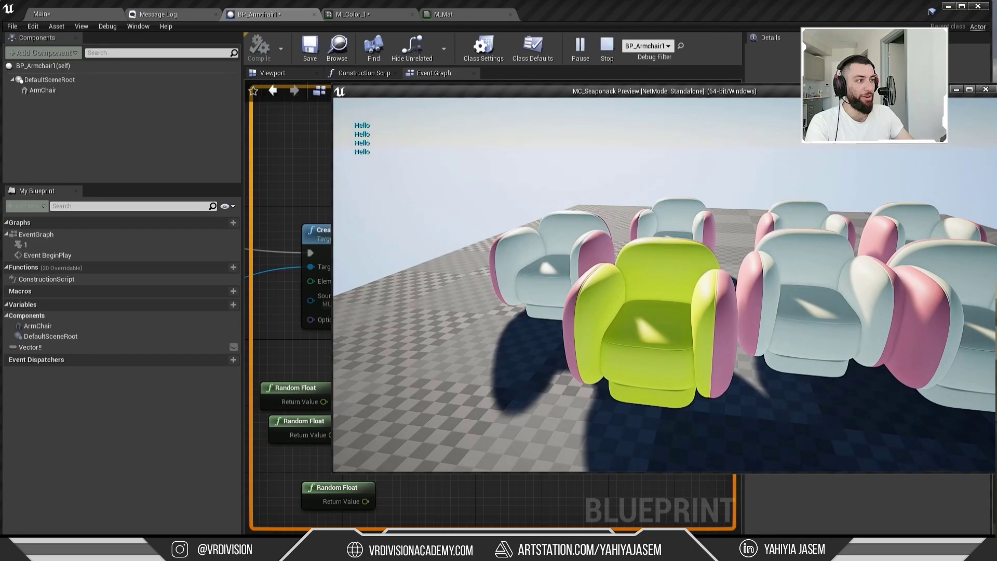
Step: Stop the preview, reduce the Main level to a single armchair, and check the parameter in M_Mat before returning to the blueprint
key(Escape)
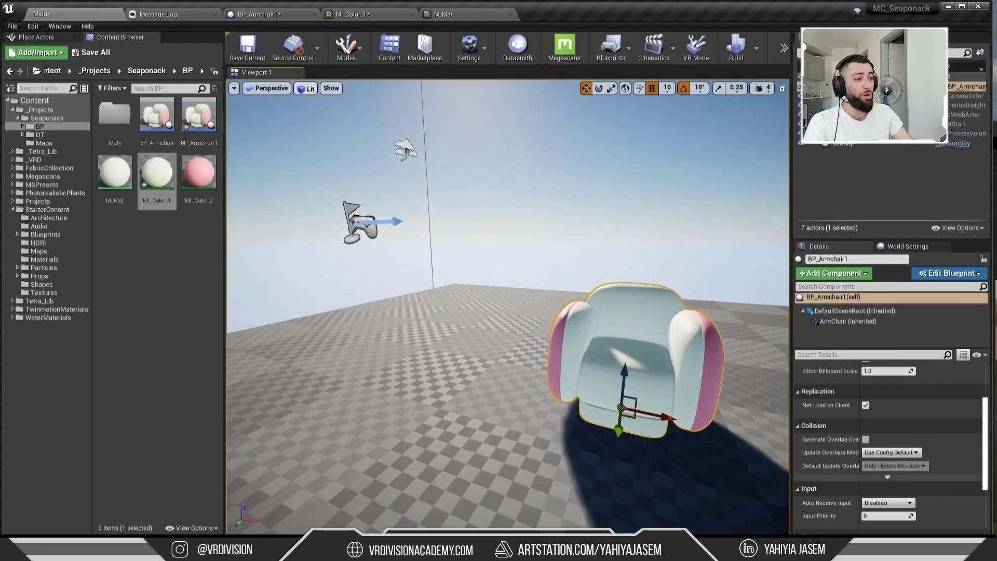
right_drag(525, 345, 543, 362)
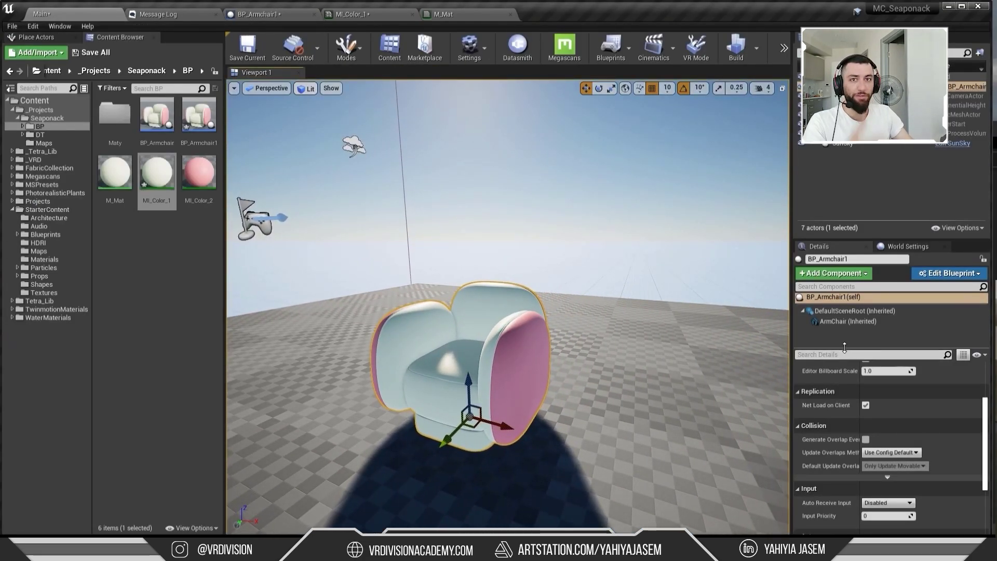
click(445, 14)
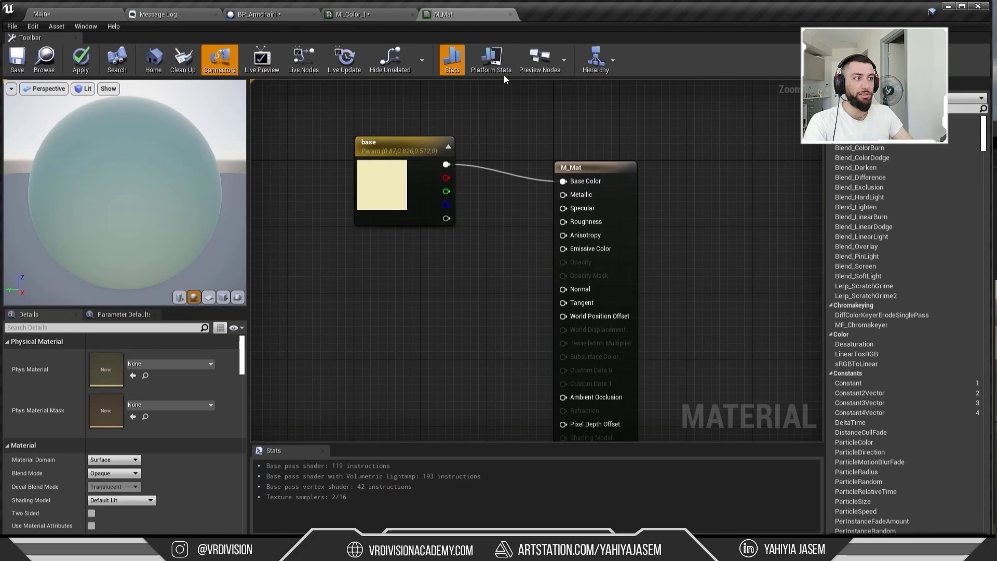
click(360, 15)
click(259, 14)
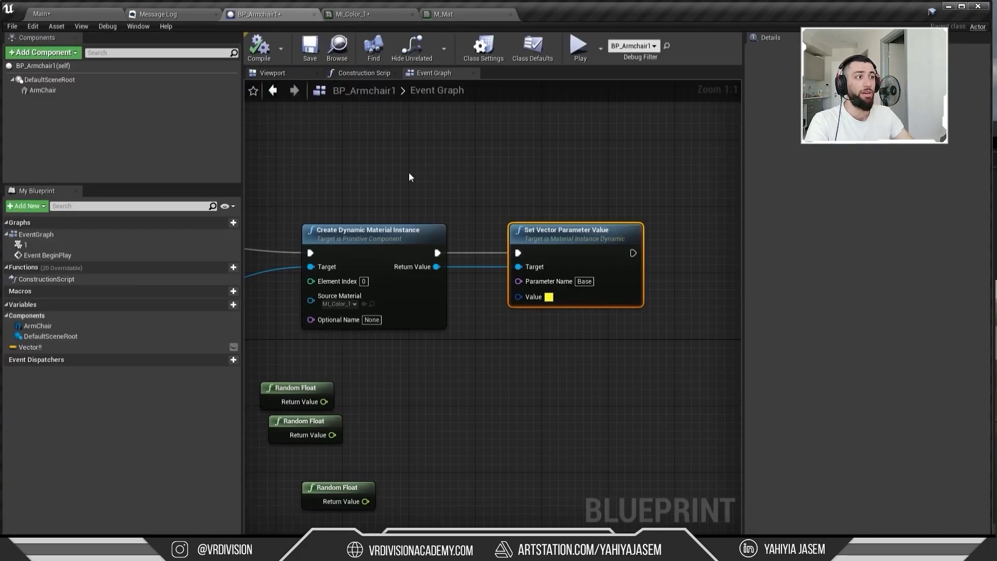
Step: Duplicate the Create Dynamic Material Instance and Set Vector Parameter Value nodes and place the copies below and beyond the originals
scroll(428, 320, down, 1)
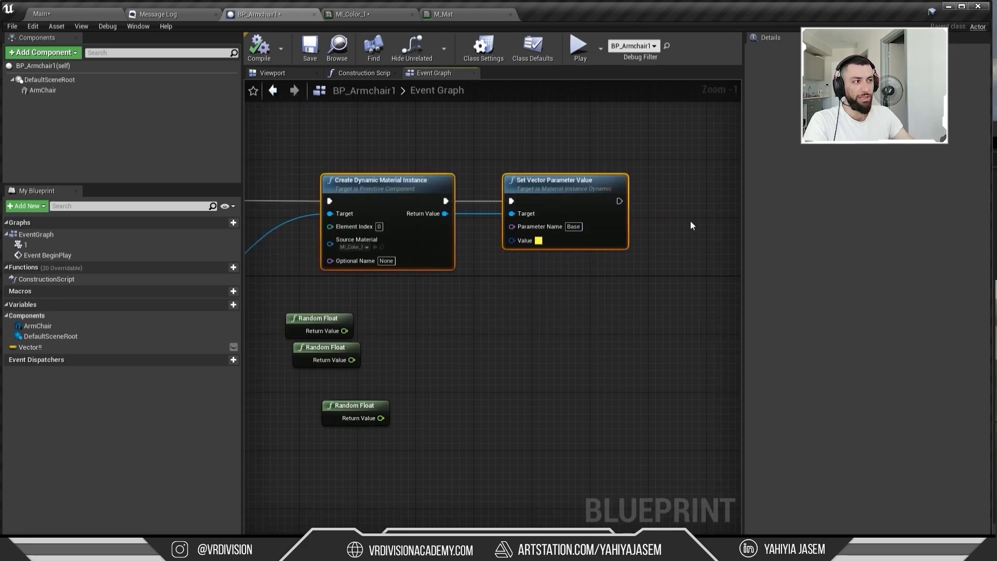
key(ctrl+c)
key(ctrl+v)
drag(661, 233, 717, 190)
right_drag(672, 142, 589, 142)
drag(603, 184, 575, 287)
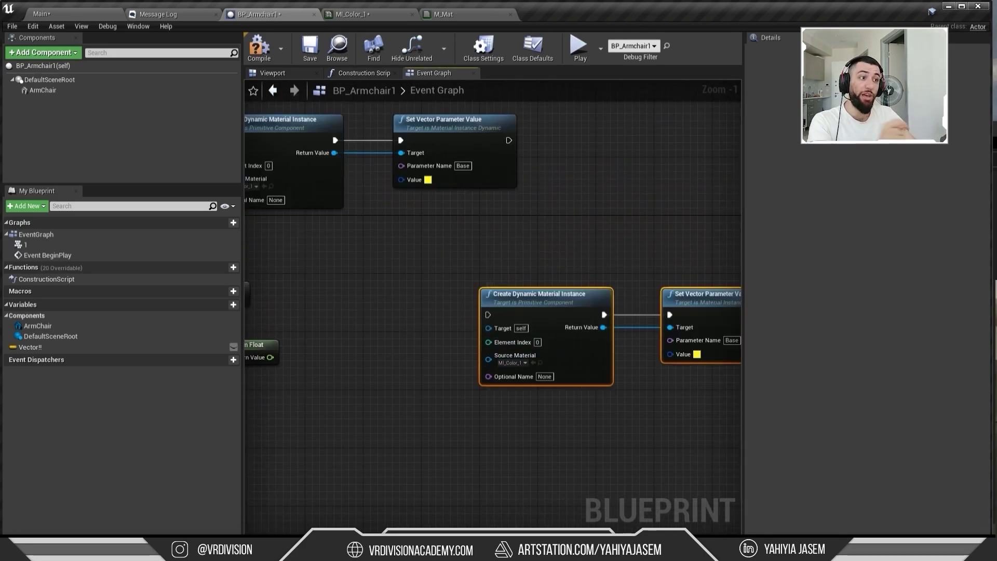
Step: Split the Value pin of the original Set Vector Parameter Value node into its separate colour channels
right_drag(408, 186, 559, 196)
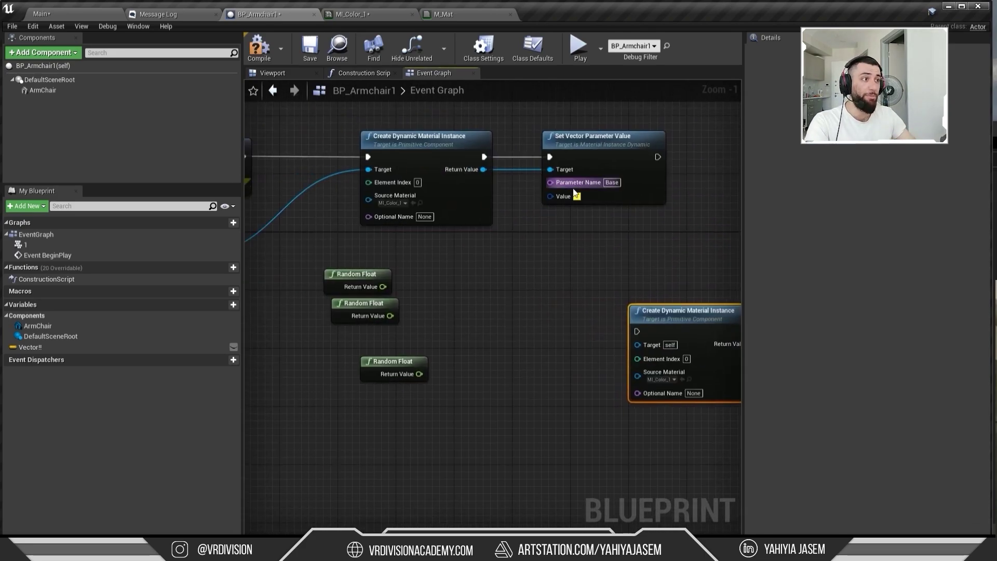
scroll(560, 197, up, 1)
right_click(556, 192)
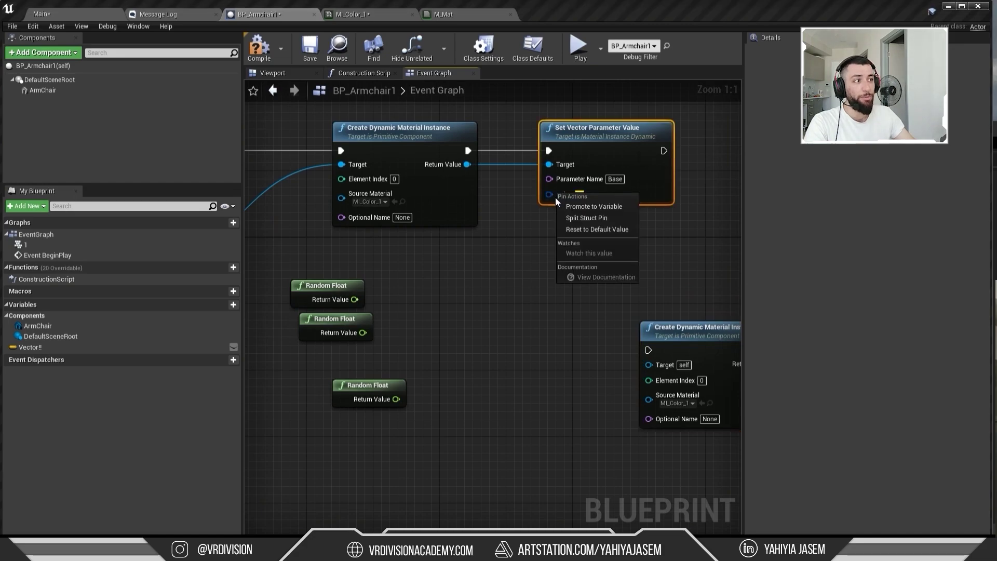
click(589, 220)
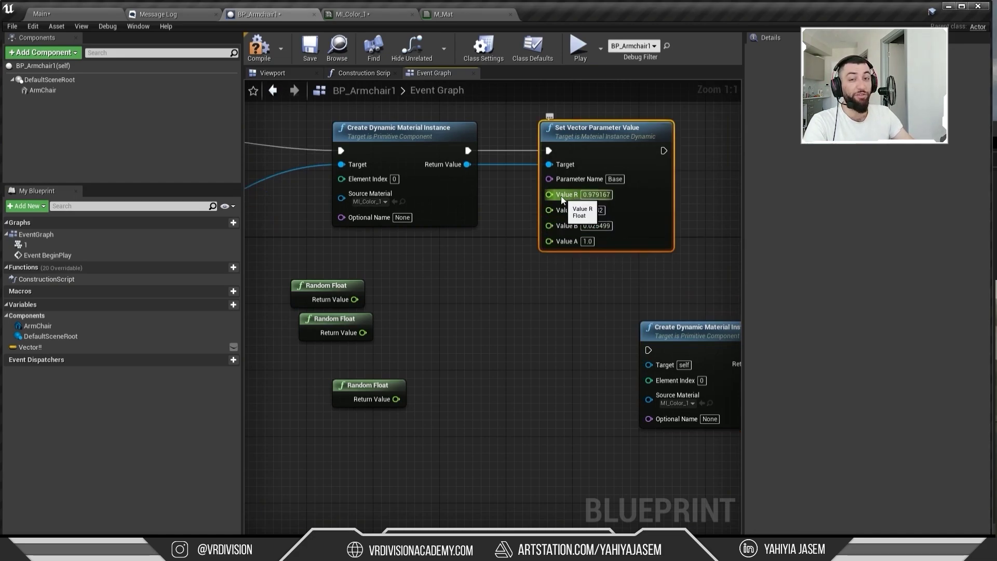
Step: Wire the lowest Random Float into Value R and test the armchair's colour changes in the preview
drag(551, 194, 396, 399)
click(580, 46)
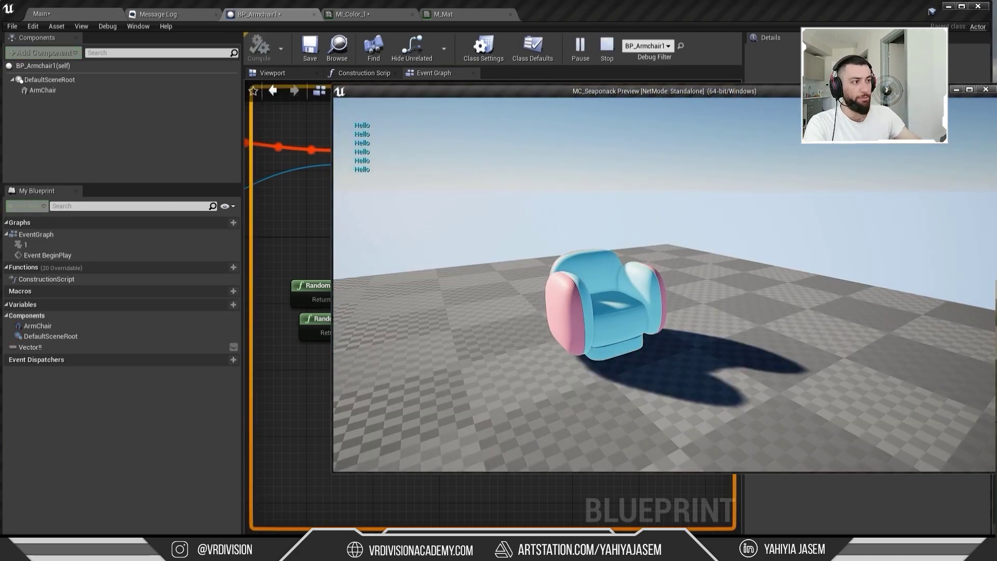
Step: Stop the preview, run the first Set Vector Parameter Value into the copied Create Dynamic Material Instance, and set the copy's Element Index to 1
key(Escape)
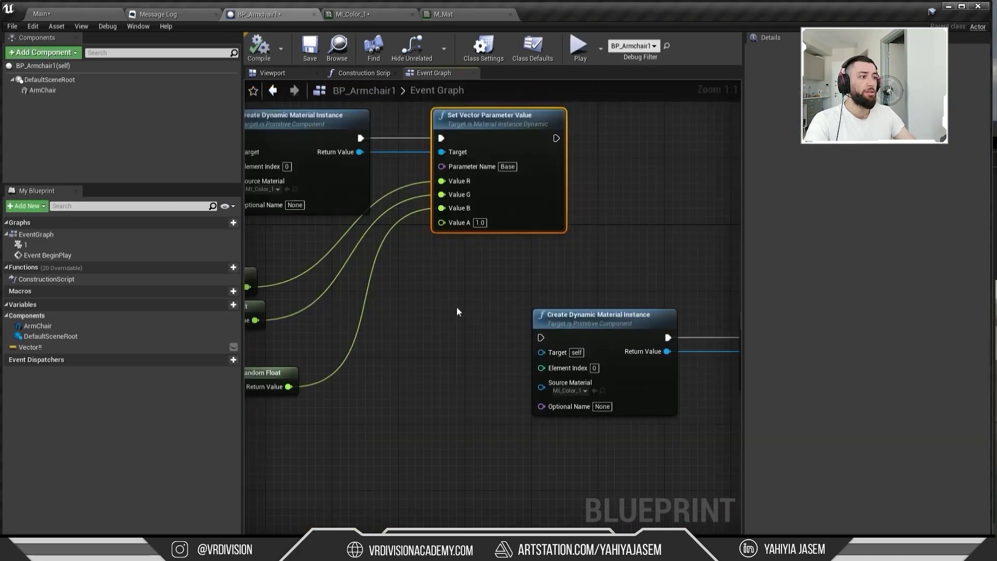
drag(540, 336, 557, 140)
right_drag(519, 332, 429, 267)
click(485, 331)
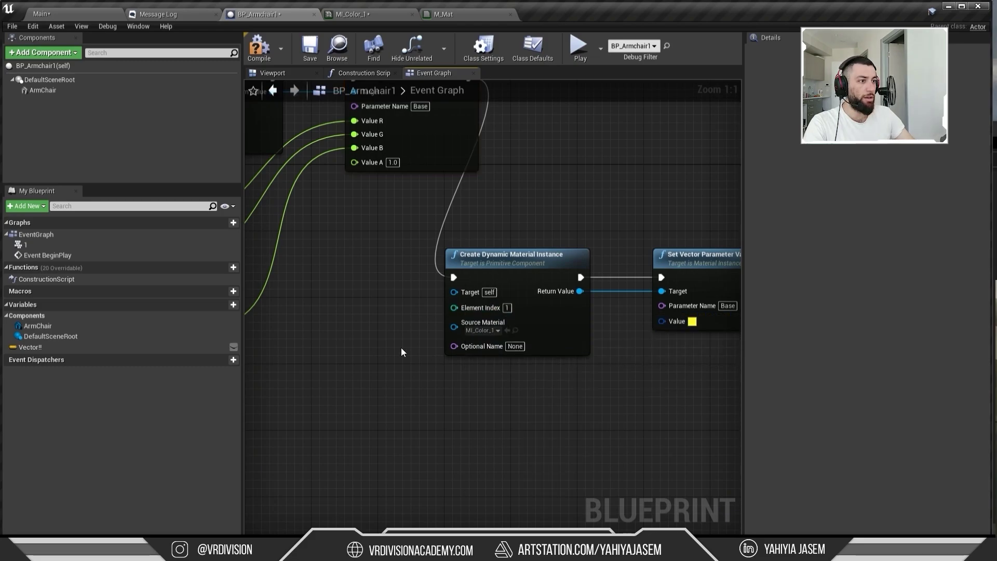
Step: Compile the blueprint and wire the Arm Chair reference into the Target of the second Create Dynamic Material Instance
scroll(493, 306, down, 1)
right_drag(364, 219, 623, 316)
click(261, 55)
right_drag(558, 326, 441, 251)
right_drag(515, 249, 385, 153)
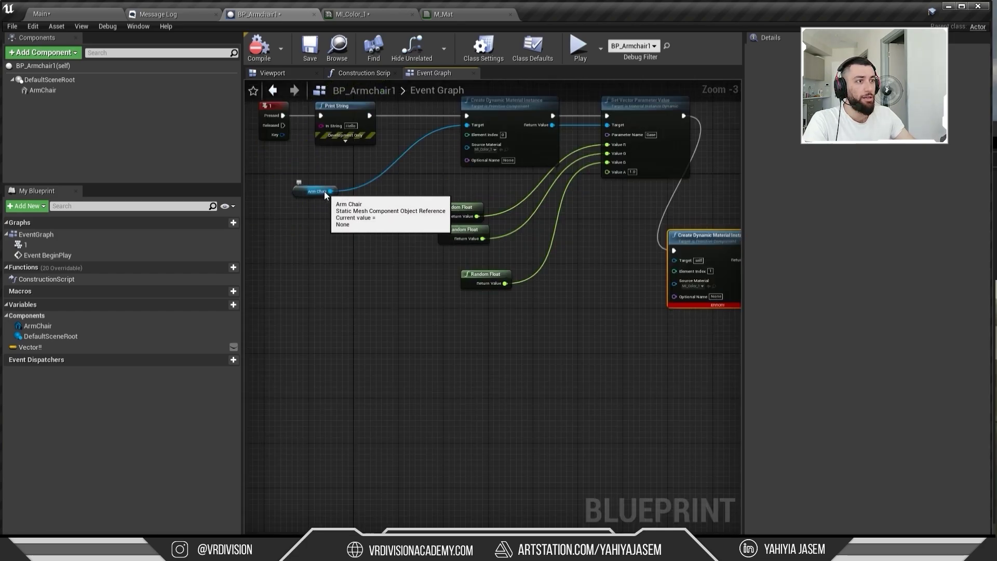
drag(329, 191, 678, 260)
Step: Place copies of the three Random Float nodes beside the second Set Vector Parameter Value and split its Value pin into colour channels
scroll(603, 403, up, 4)
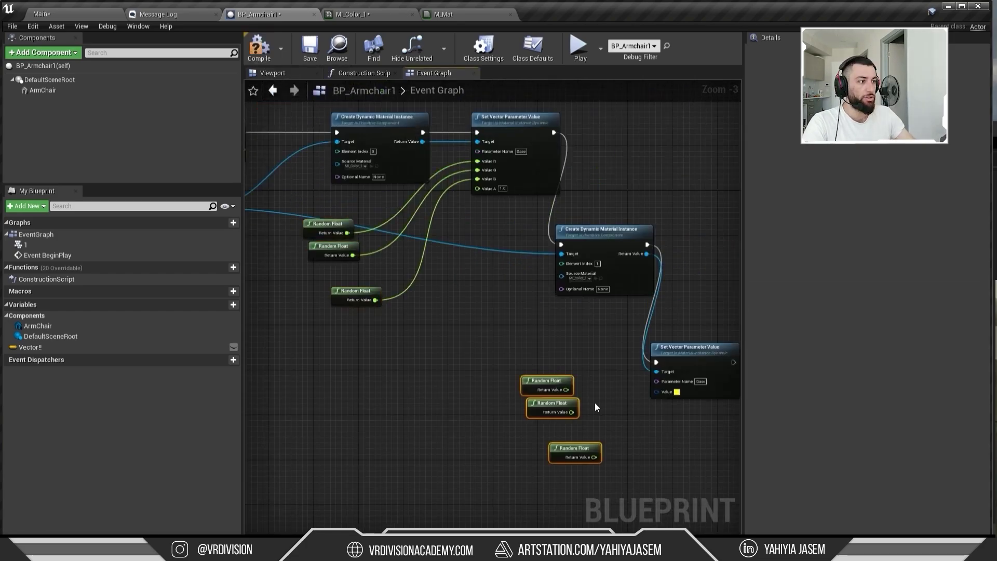
right_drag(644, 400, 556, 360)
right_click(564, 364)
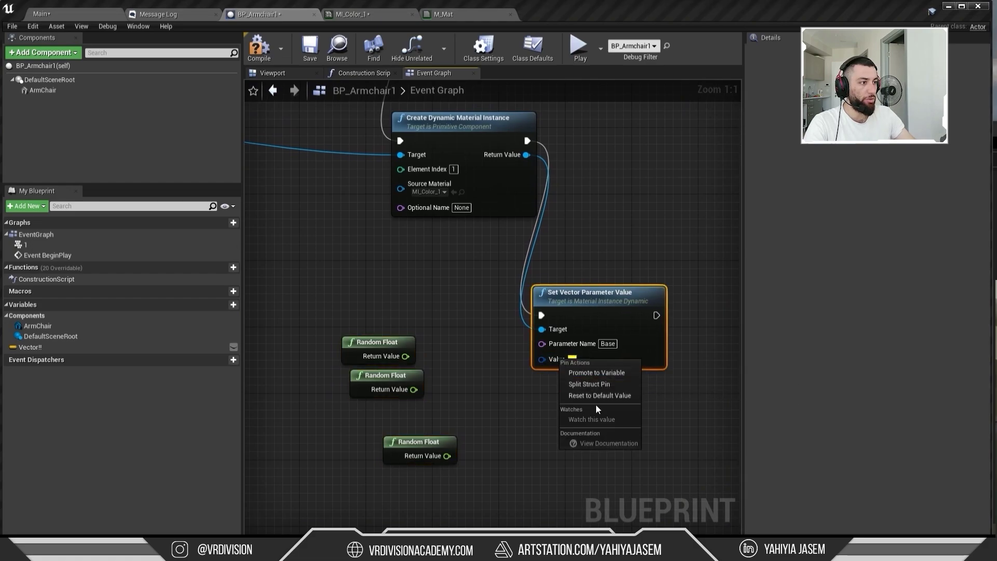
click(595, 384)
Step: Wire the copied Random Floats into Value R, G and B of the second Set Vector Parameter Value and start the preview
drag(406, 356, 542, 358)
drag(414, 389, 542, 372)
drag(447, 456, 541, 386)
click(581, 47)
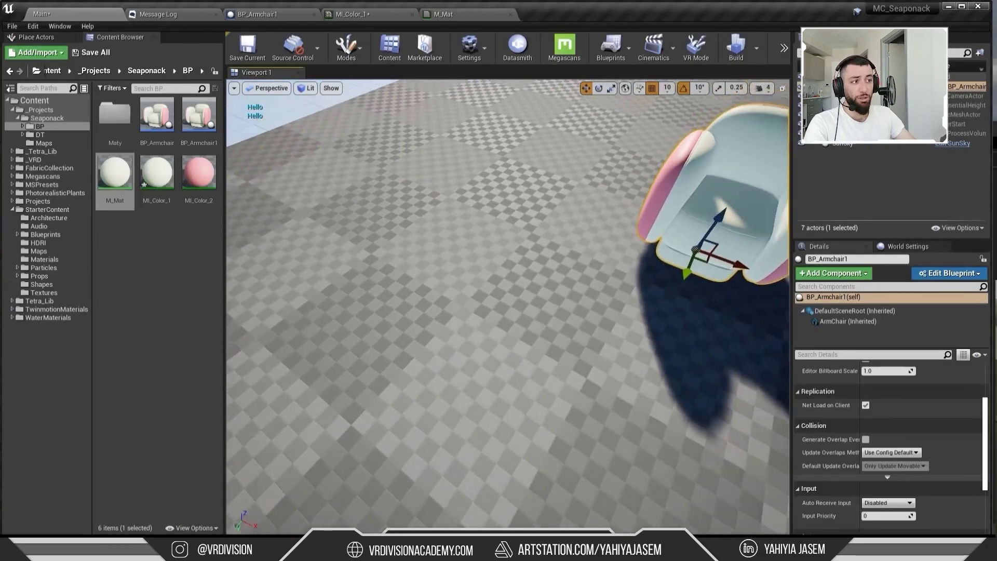
Step: Duplicate the armchair in the Main level until five are spread across the floor, undoing the last move of the selected chairs
right_drag(543, 280, 567, 240)
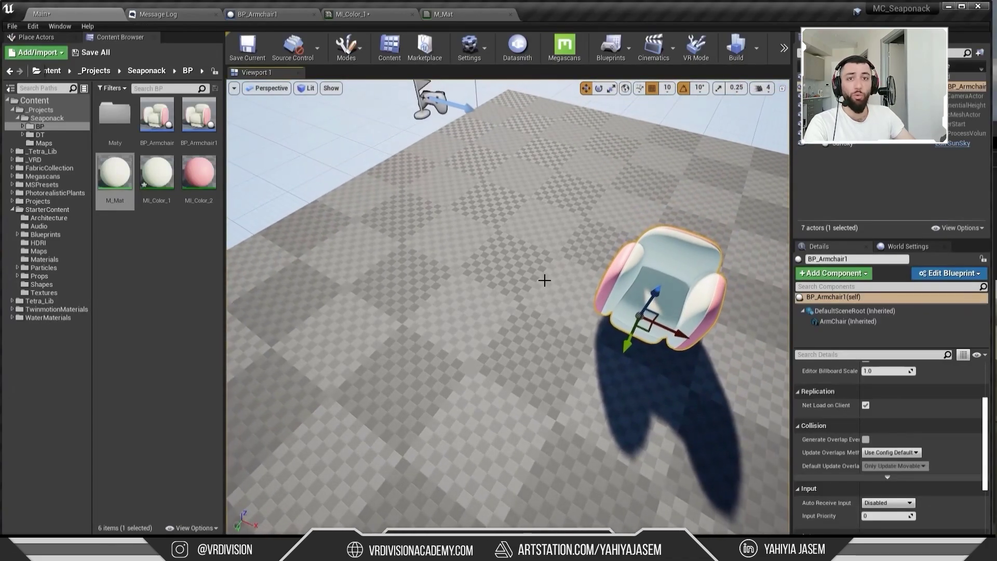
right_drag(614, 283, 663, 285)
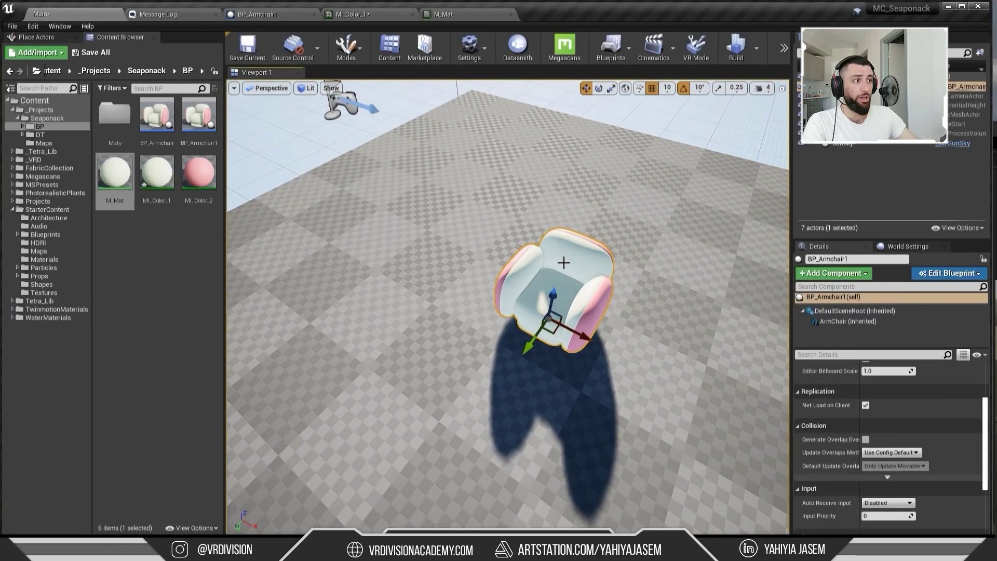
drag(574, 330, 524, 450)
right_drag(556, 400, 562, 399)
scroll(562, 400, down, 1)
alt+drag(540, 385, 387, 362)
ctrl+click(478, 239)
ctrl+click(552, 359)
ctrl+click(631, 357)
drag(631, 356, 593, 263)
key(ctrl+z)
Step: Play the level, trigger the colour-change key repeatedly to test the five armchairs, and stop the preview
right_drag(585, 254, 602, 208)
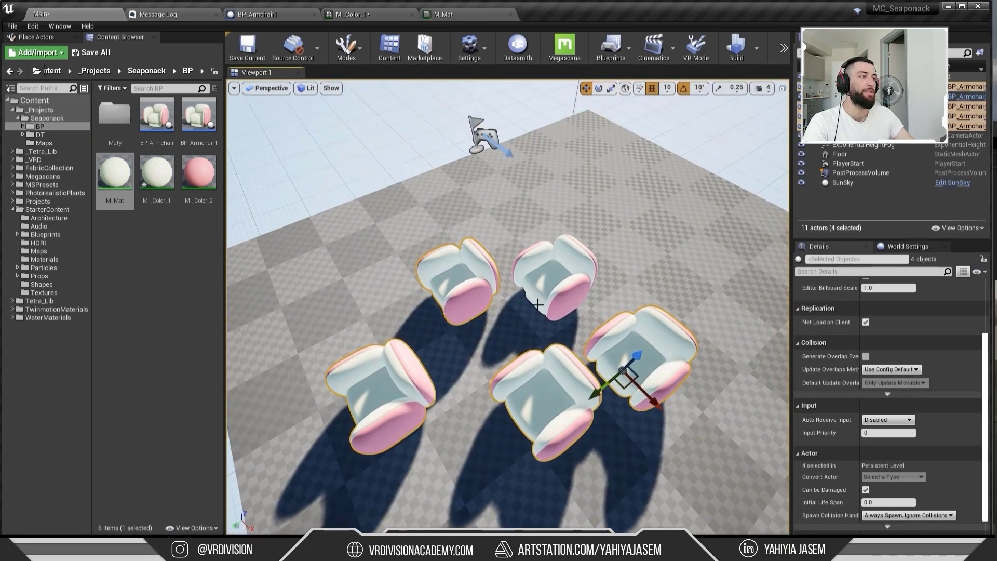
right_drag(537, 304, 538, 223)
click(703, 102)
key(alt+p)
key(space)
key(space)
key(space)
key(space)
key(space)
key(space)
key(space)
key(space)
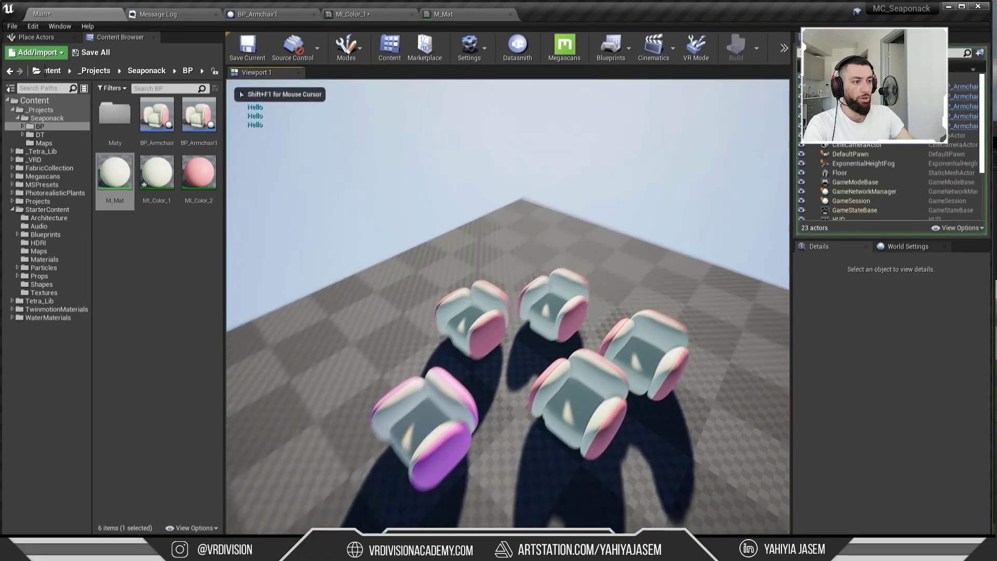
key(Escape)
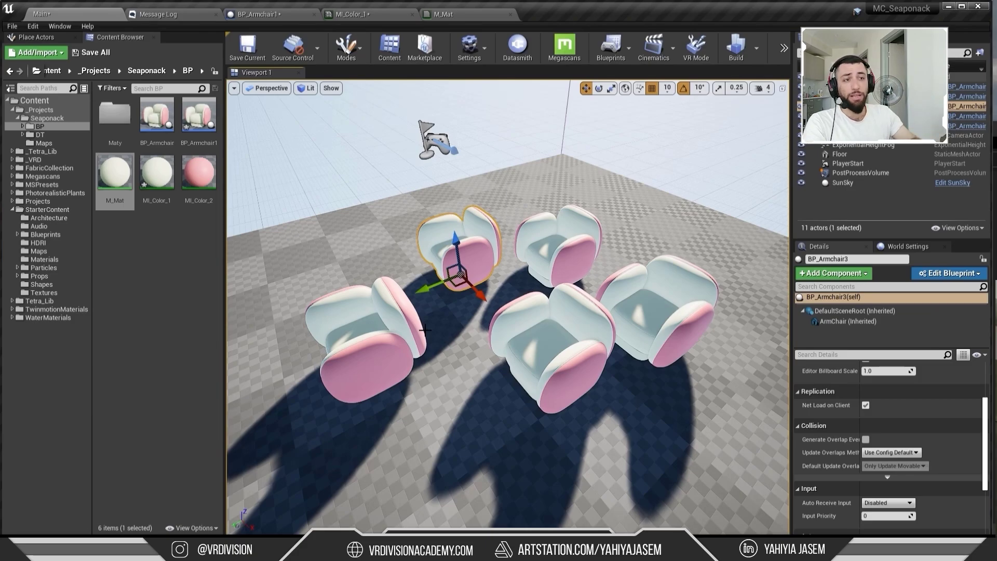
click(396, 329)
right_drag(396, 329, 367, 339)
scroll(415, 336, down, 3)
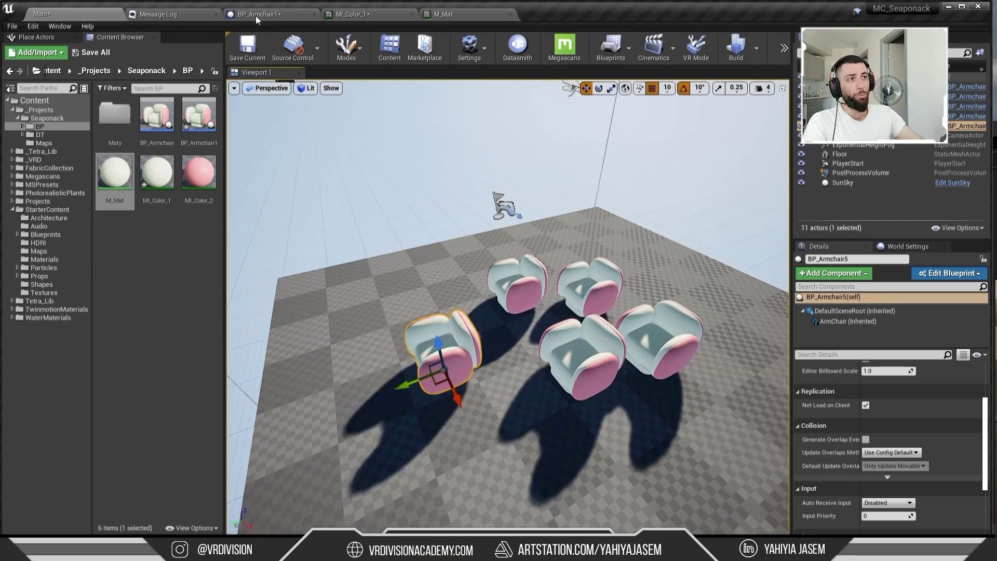
Step: Return to the BP_Armchair1 event graph and add a Get All Actors Of Class node to the 1 event's Pressed output
click(257, 14)
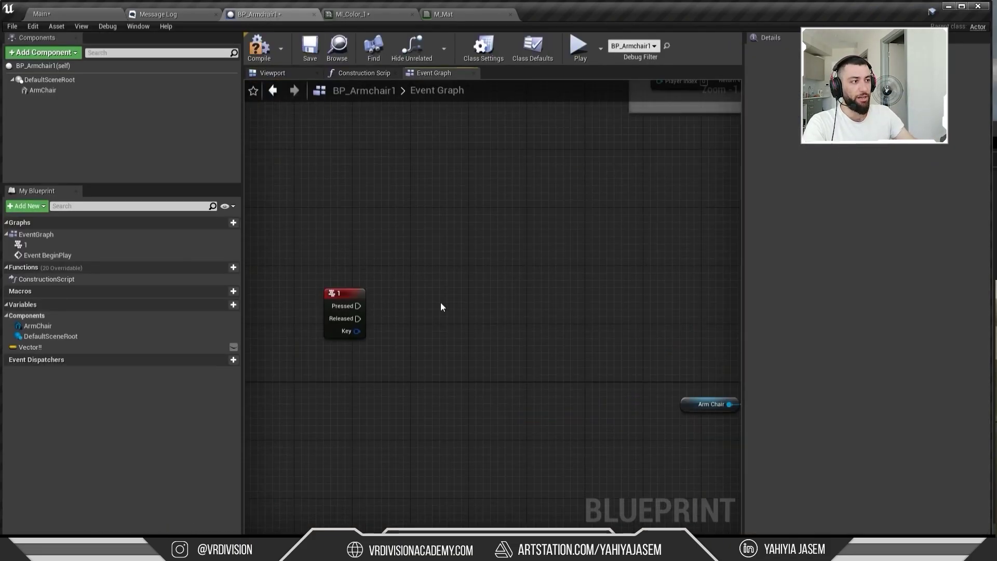
scroll(405, 310, up, 1)
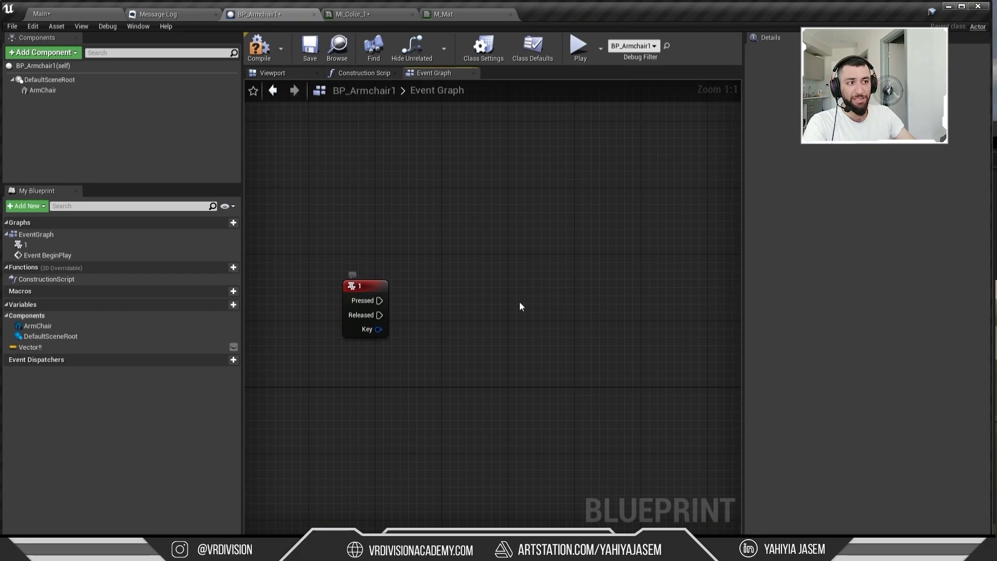
scroll(525, 301, down, 2)
right_drag(557, 306, 347, 289)
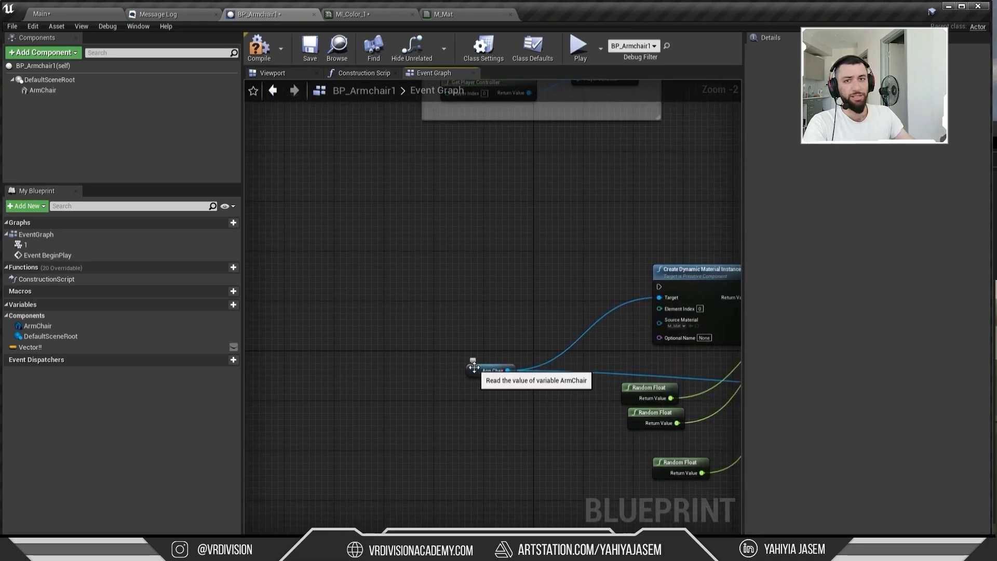
drag(337, 286, 408, 285)
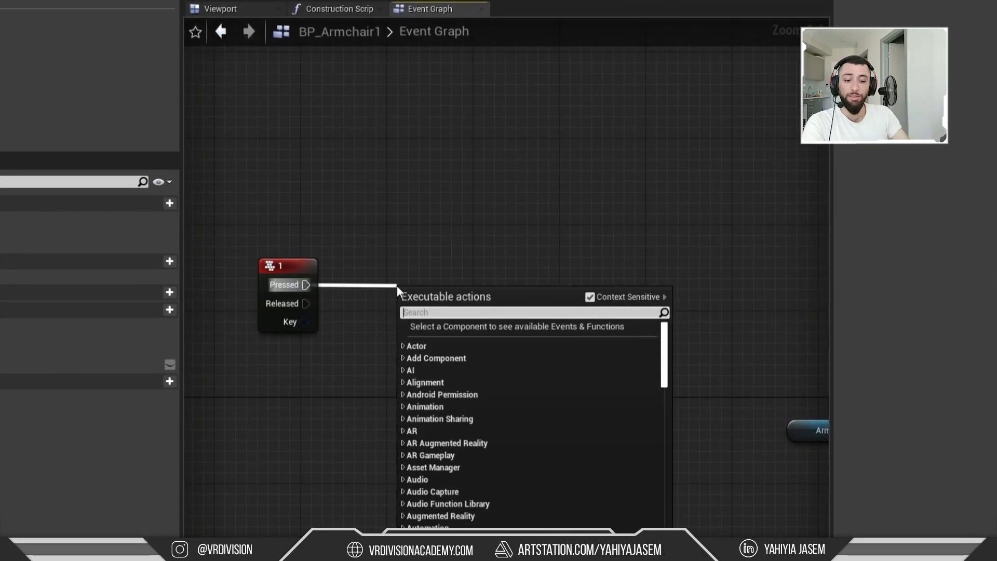
text(get all ac)
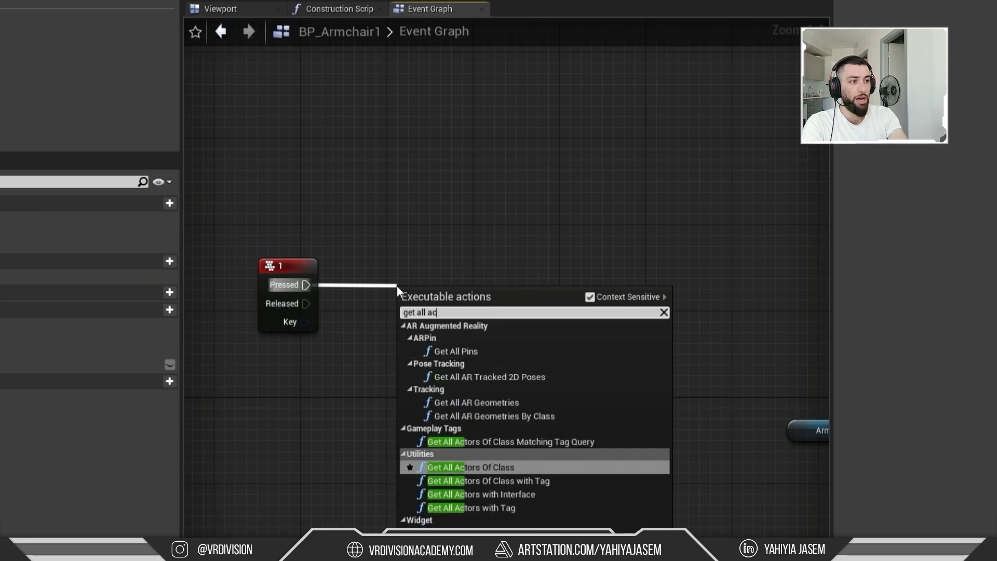
text(tor)
key(Return)
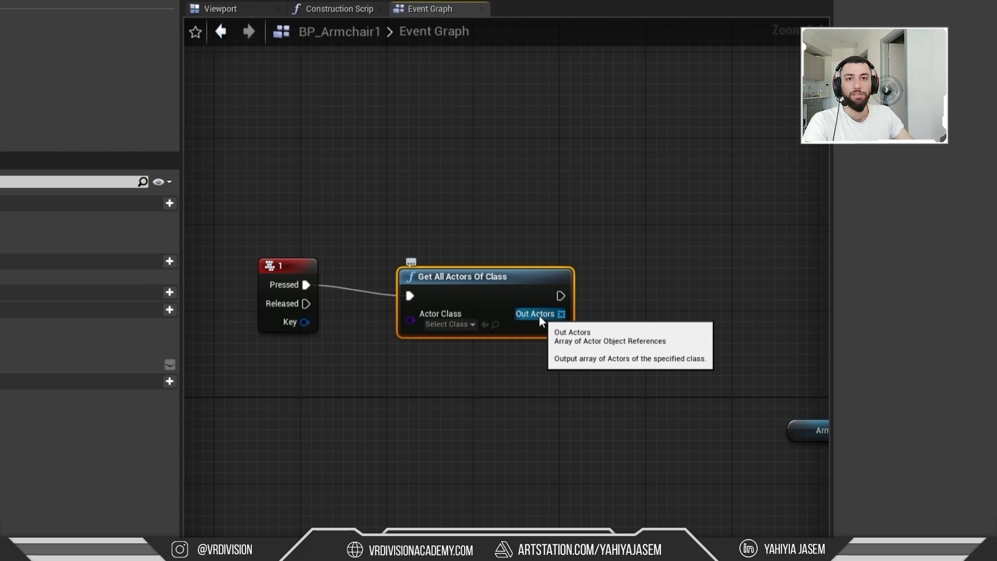
Step: Set the Actor Class of Get All Actors Of Class to BP Armchair 1
right_drag(539, 314, 475, 317)
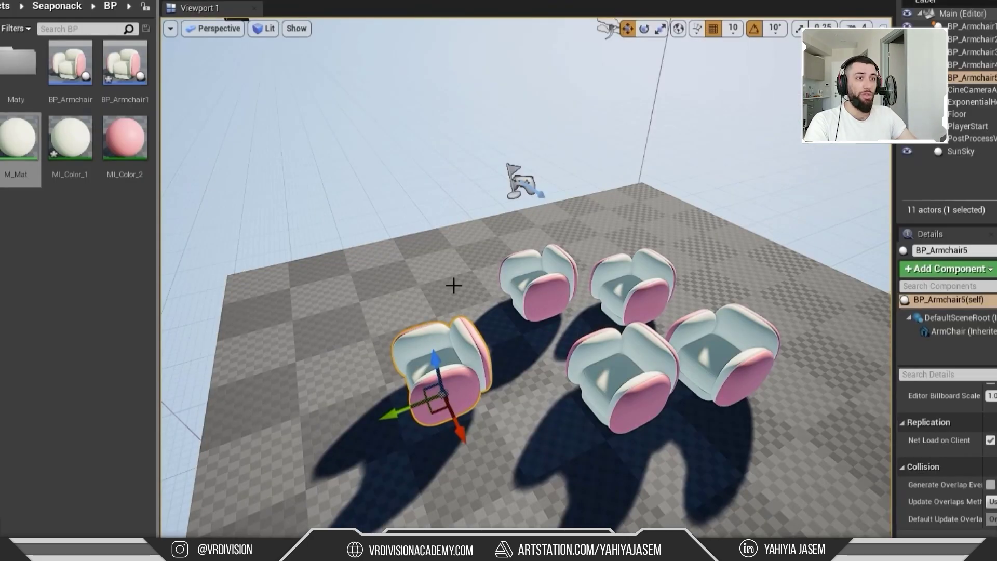
click(115, 84)
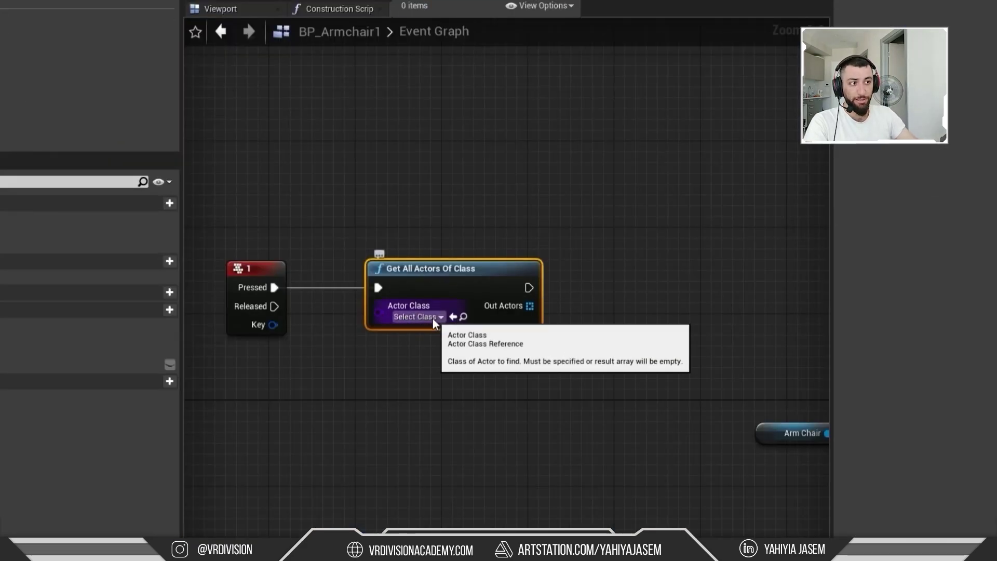
click(418, 316)
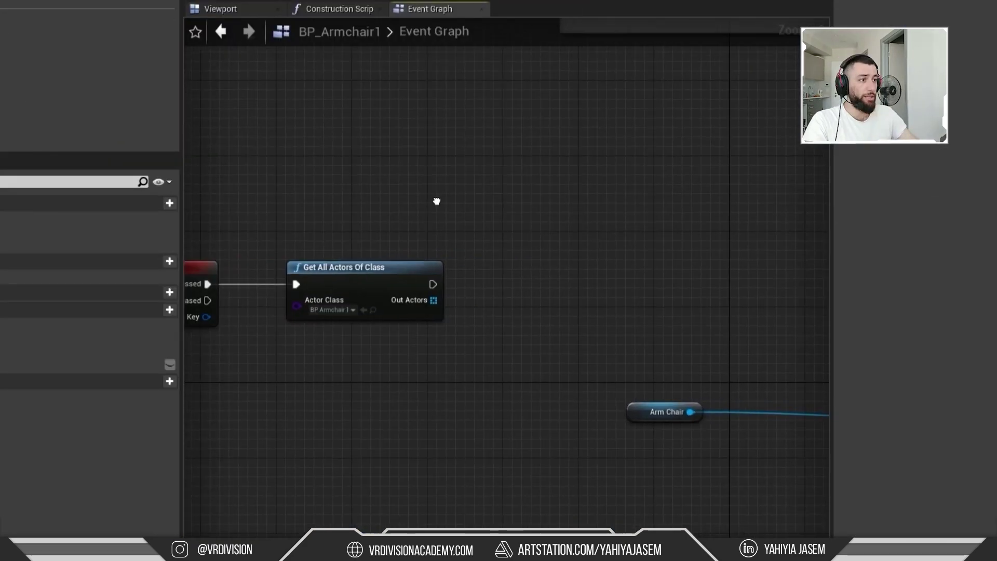
Step: Add a For Each Loop after Get All Actors Of Class and wire Out Actors into its Array
drag(355, 302, 366, 314)
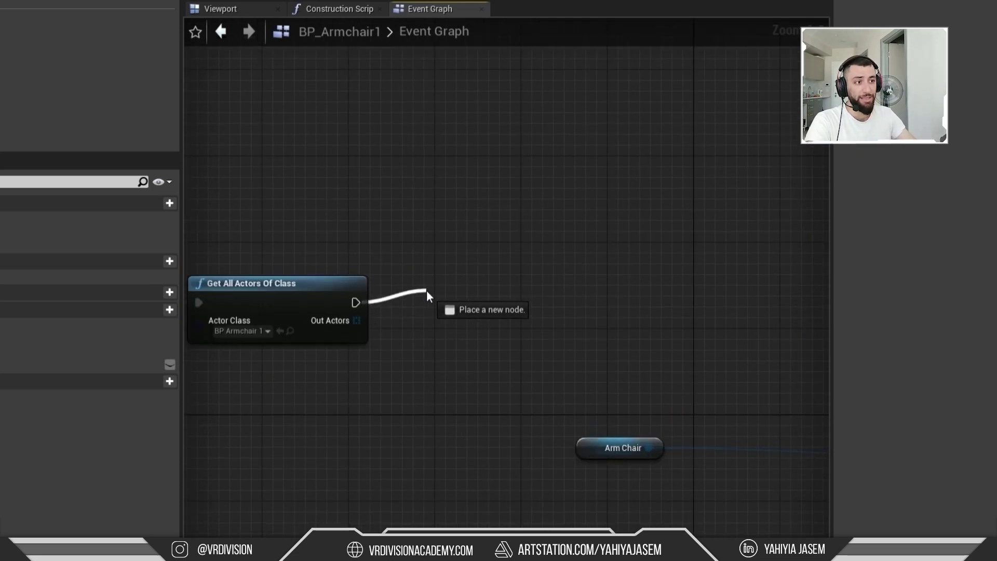
drag(427, 291, 443, 307)
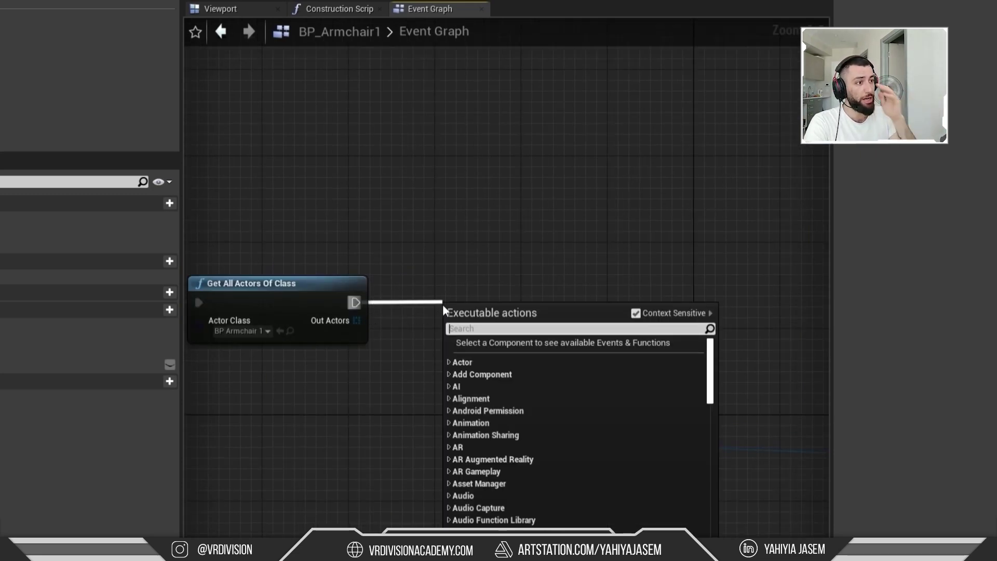
text(for each)
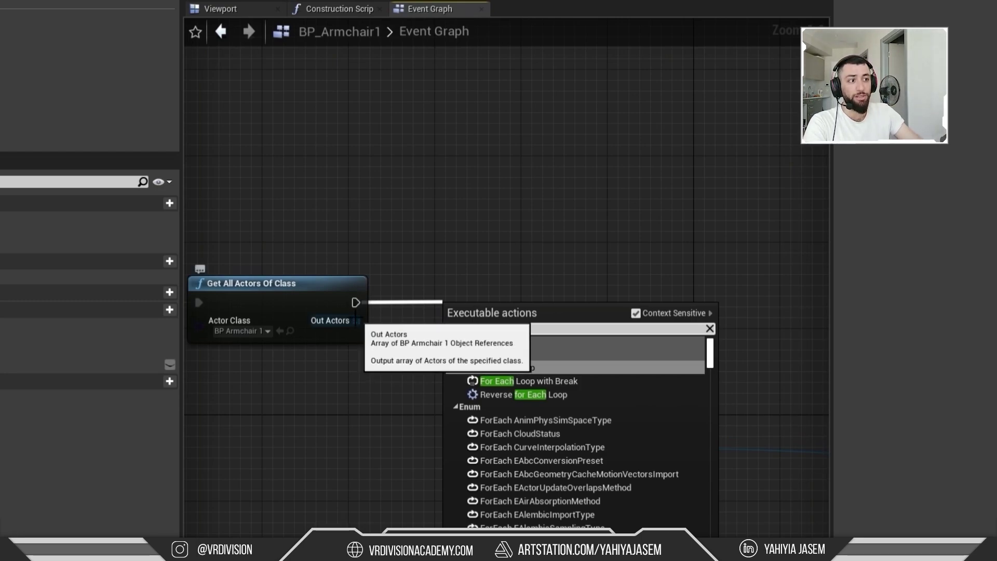
key(Return)
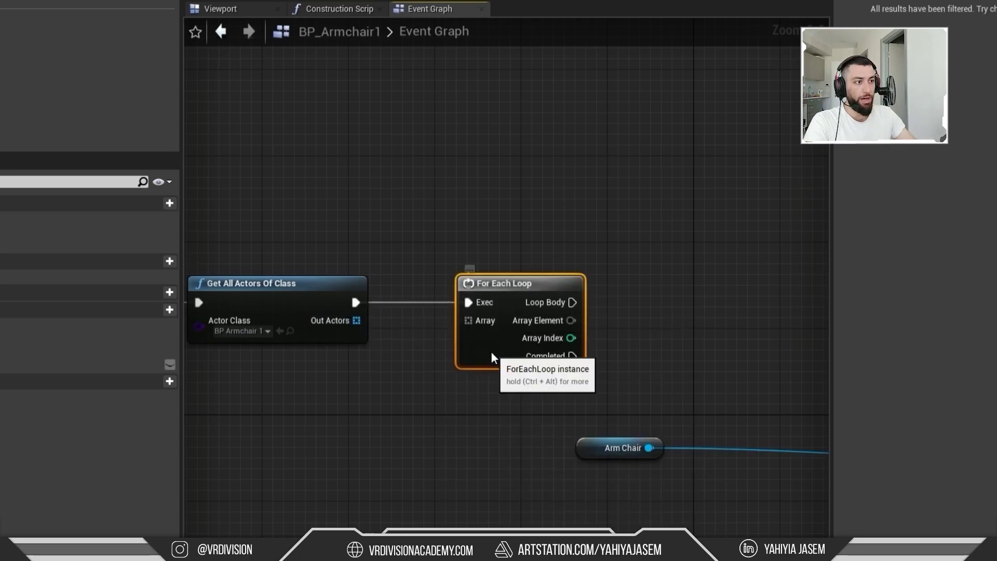
drag(354, 327, 483, 320)
Step: Connect Loop Body to the first Create Dynamic Material Instance and delete the old Arm Chair reference node
right_drag(569, 301, 334, 279)
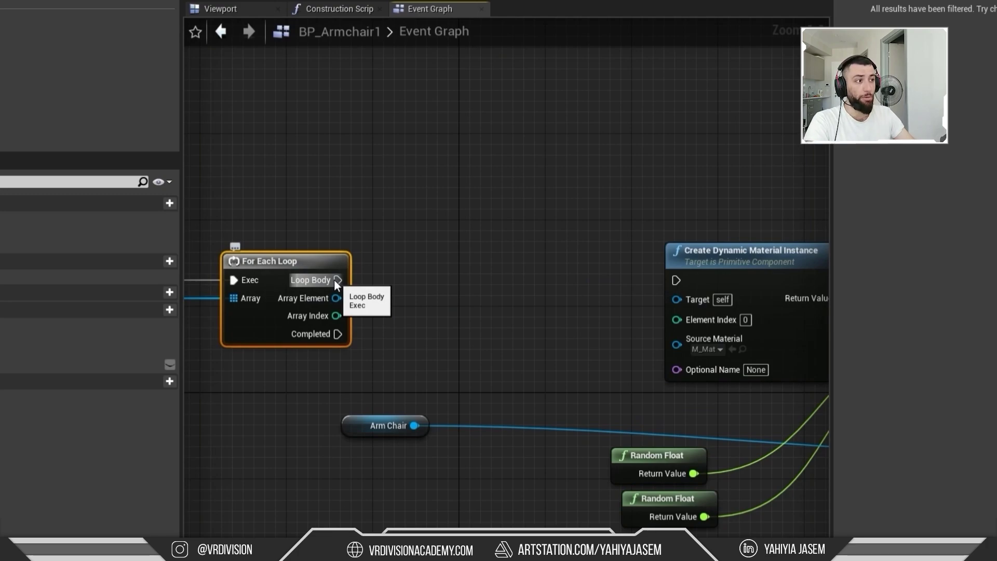
drag(334, 279, 677, 281)
scroll(610, 355, down, 5)
right_drag(482, 339, 433, 332)
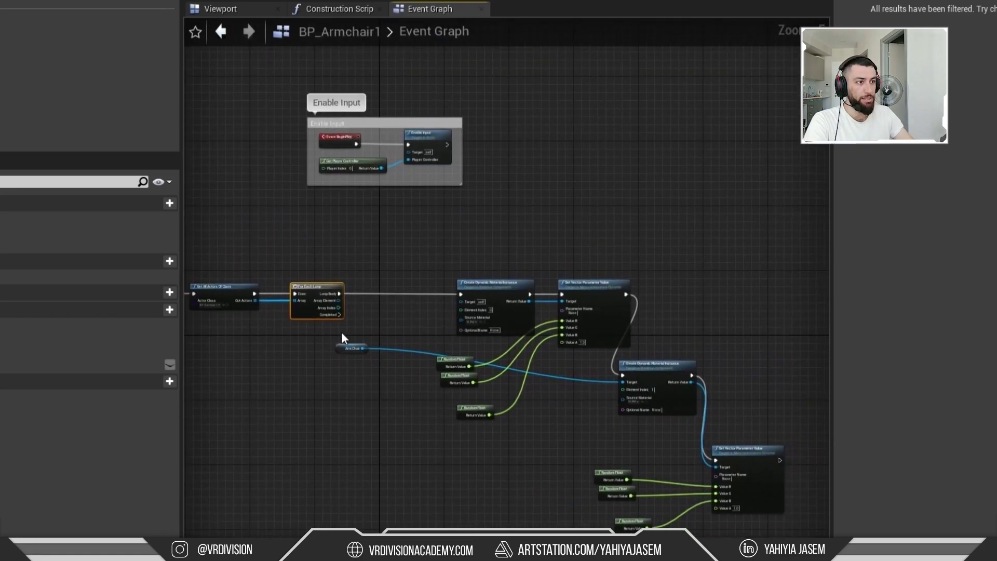
scroll(341, 334, up, 1)
click(355, 353)
key(Delete)
Step: Wire the loop's Array Element into the first Create Dynamic Material Instance's Target and move the inserted Arm Chair node below the execution wire
scroll(381, 331, up, 1)
right_drag(353, 330, 497, 357)
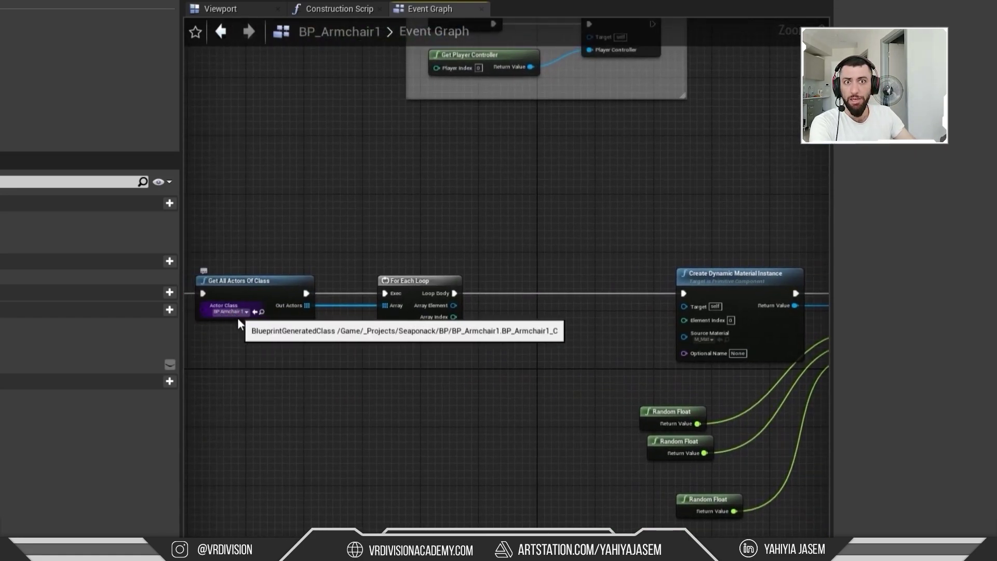
scroll(237, 321, up, 1)
scroll(375, 326, up, 2)
right_drag(375, 326, 254, 313)
drag(390, 284, 733, 291)
drag(569, 254, 563, 308)
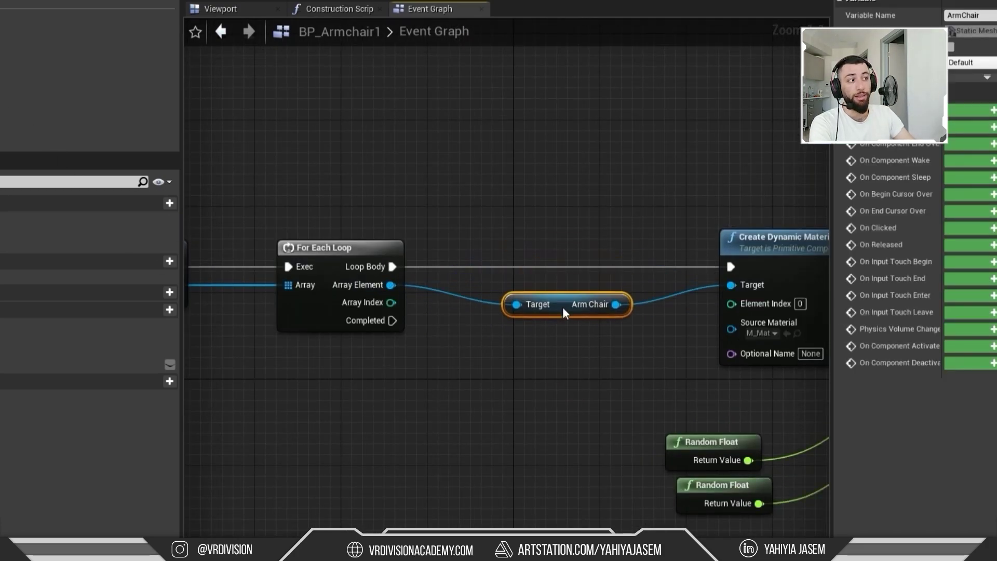
Step: Wire the Arm Chair output into the Target of the second Create Dynamic Material Instance, then compile and save the blueprint
right_drag(563, 308, 408, 286)
scroll(563, 223, down, 2)
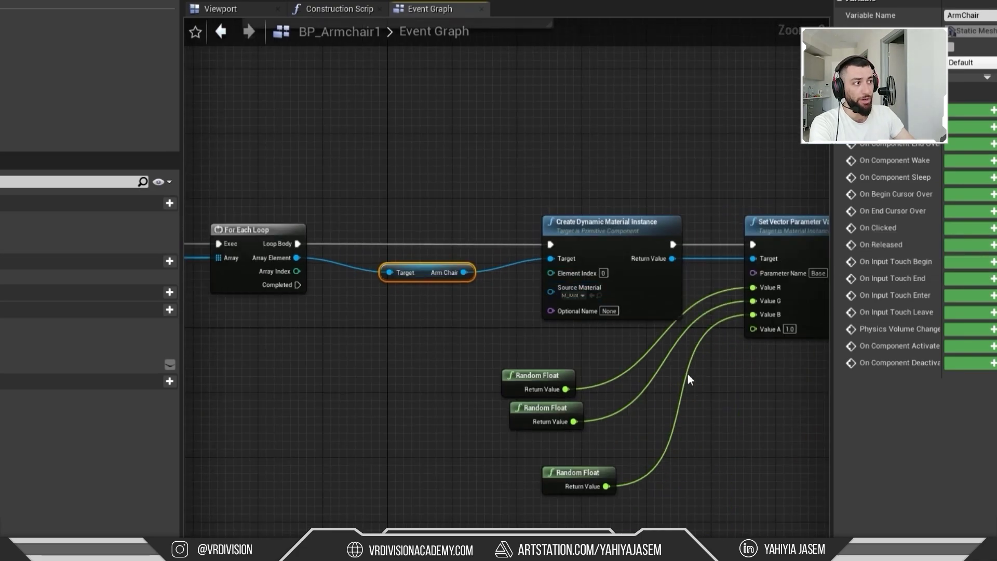
right_drag(687, 386, 593, 367)
scroll(593, 367, down, 1)
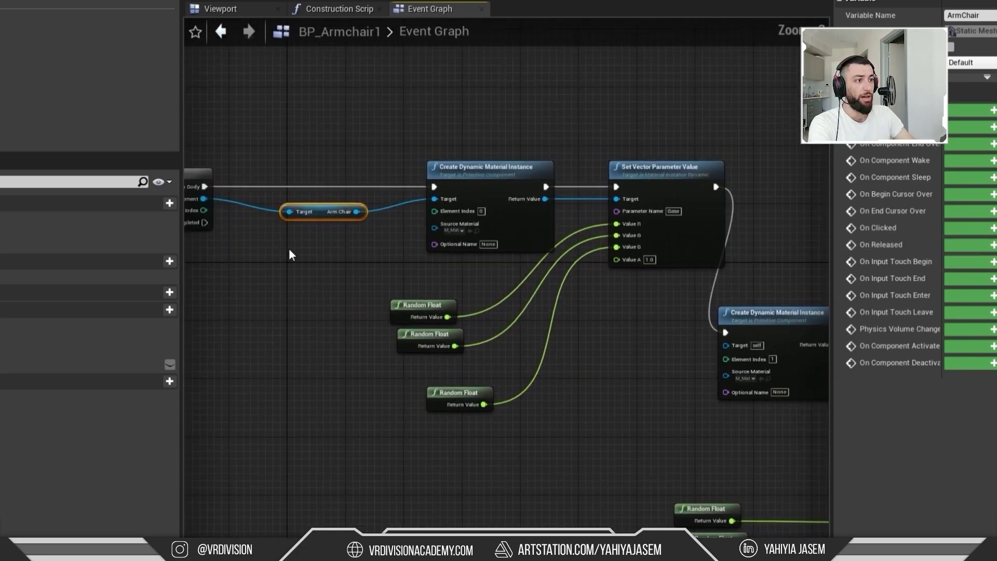
drag(358, 214, 732, 348)
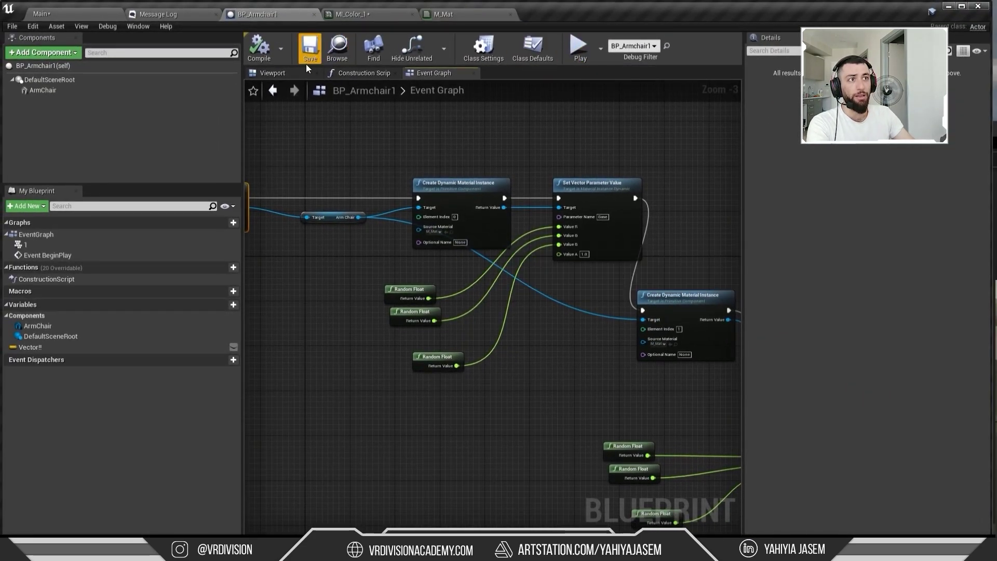
Step: Play the Main level to test the colour change on all armchairs, then return to the blueprint graph
click(92, 17)
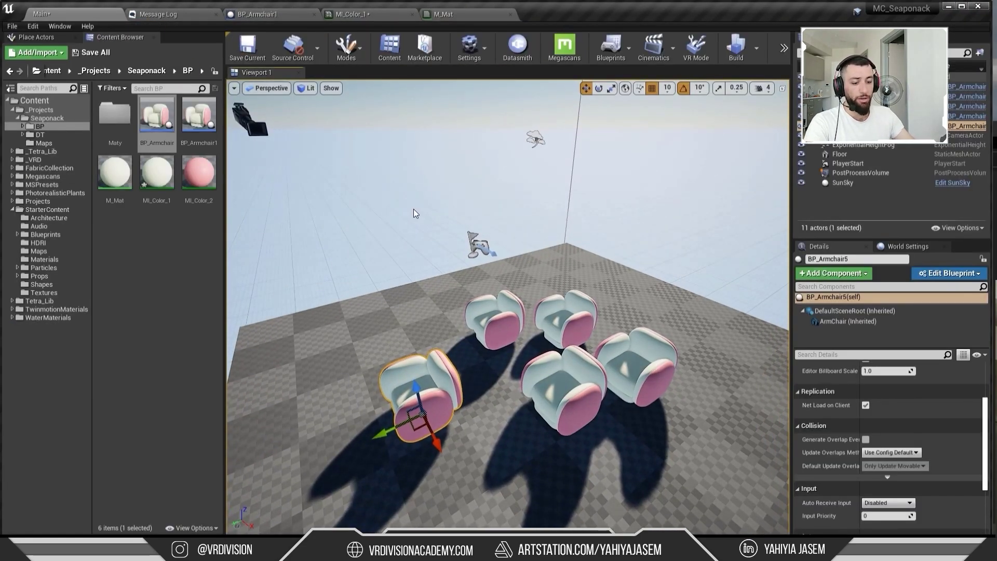
key(alt+p)
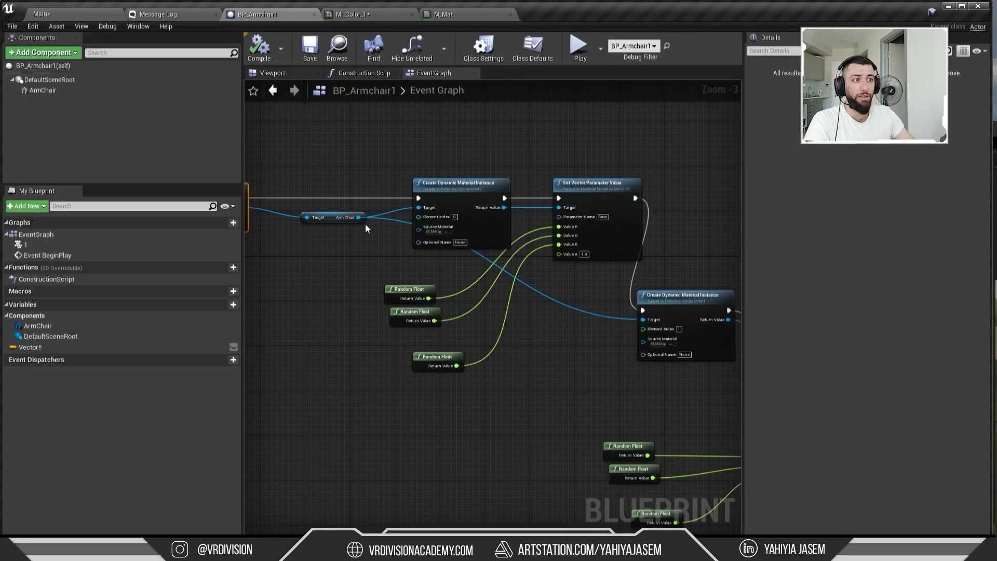
scroll(424, 231, up, 3)
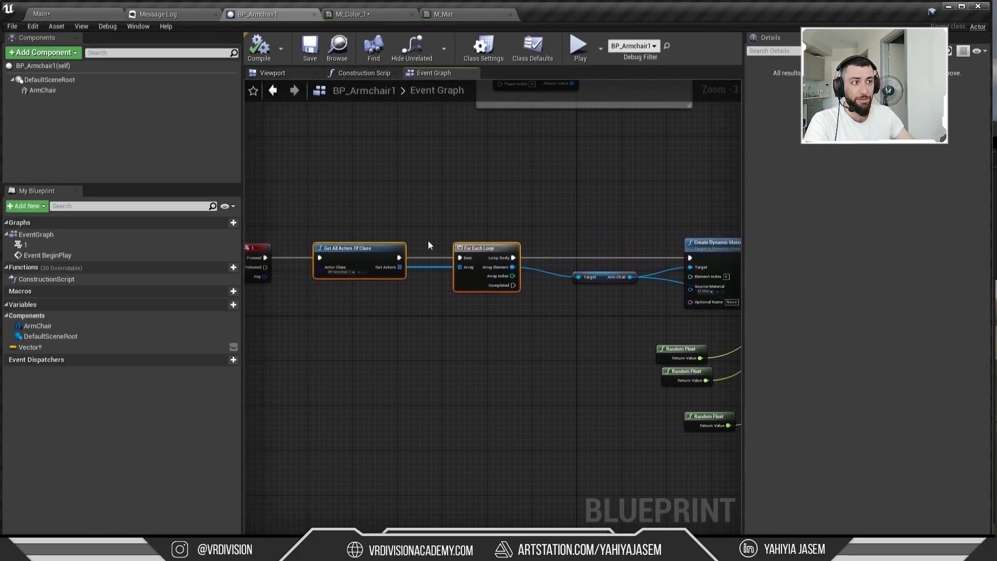
scroll(415, 249, up, 3)
click(561, 350)
click(298, 250)
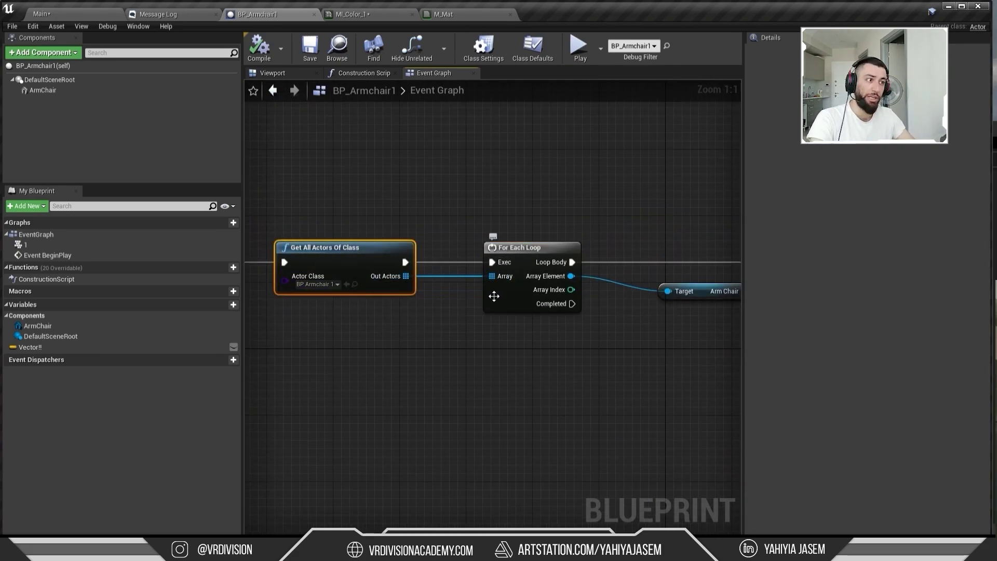
right_drag(490, 299, 424, 269)
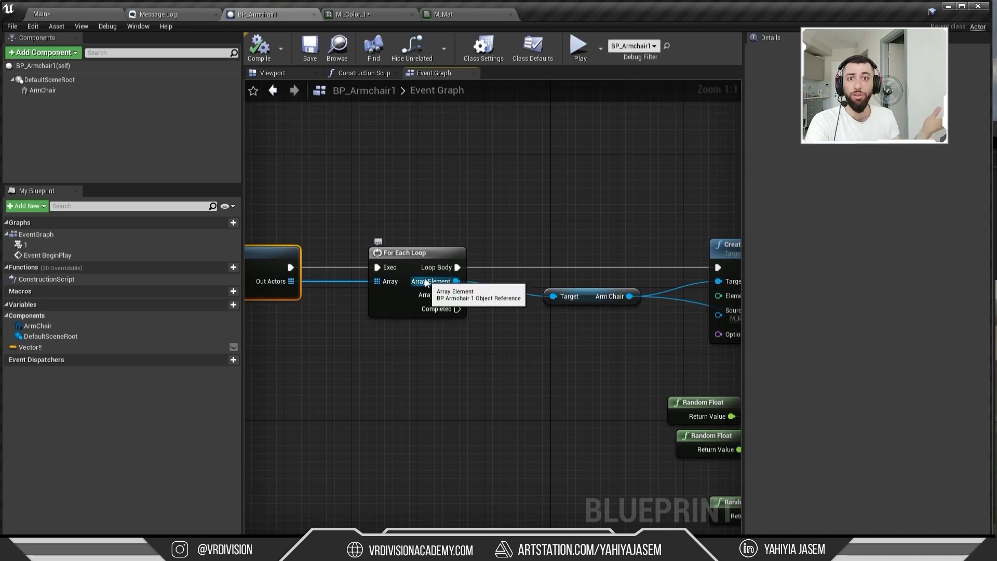
drag(42, 90, 483, 454)
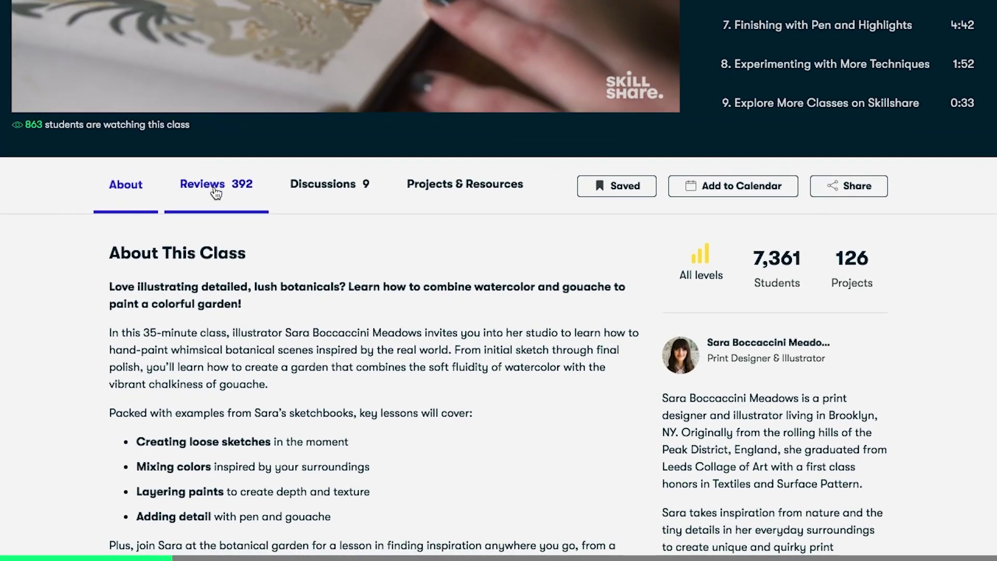
Step: Search Skillshare for "Logo Design" and open the class about secrets of shape, type and color
click(214, 190)
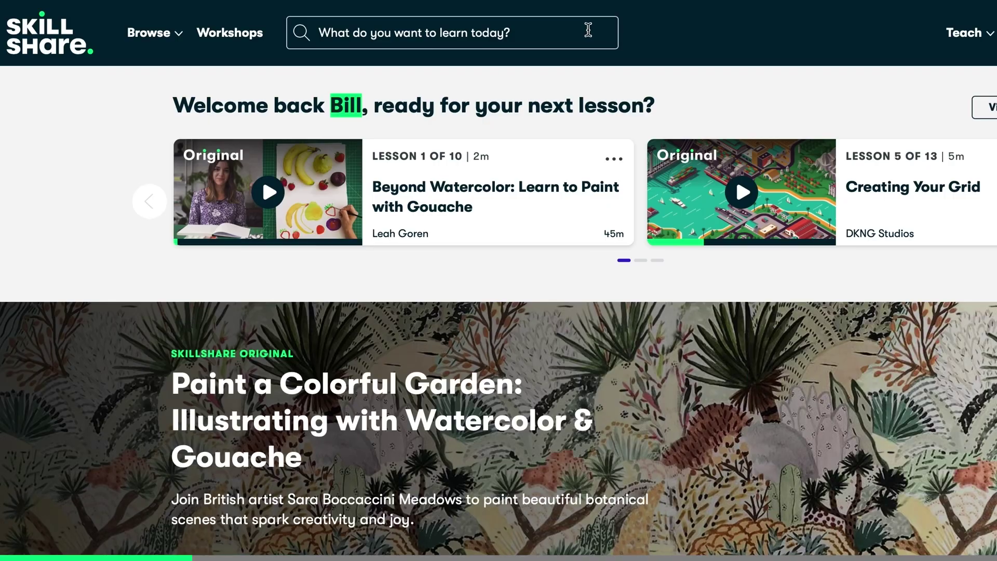
click(587, 31)
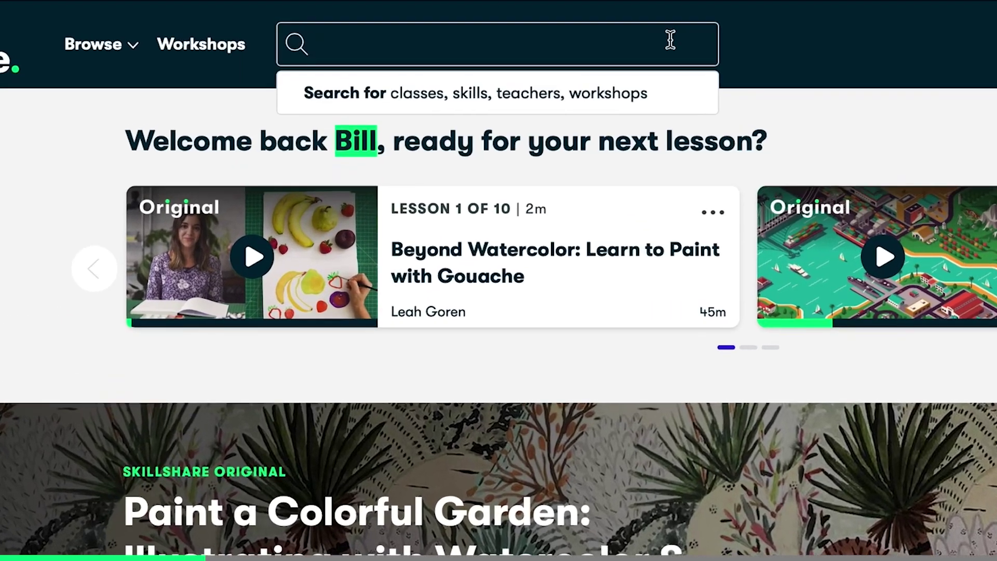
text(Logo De)
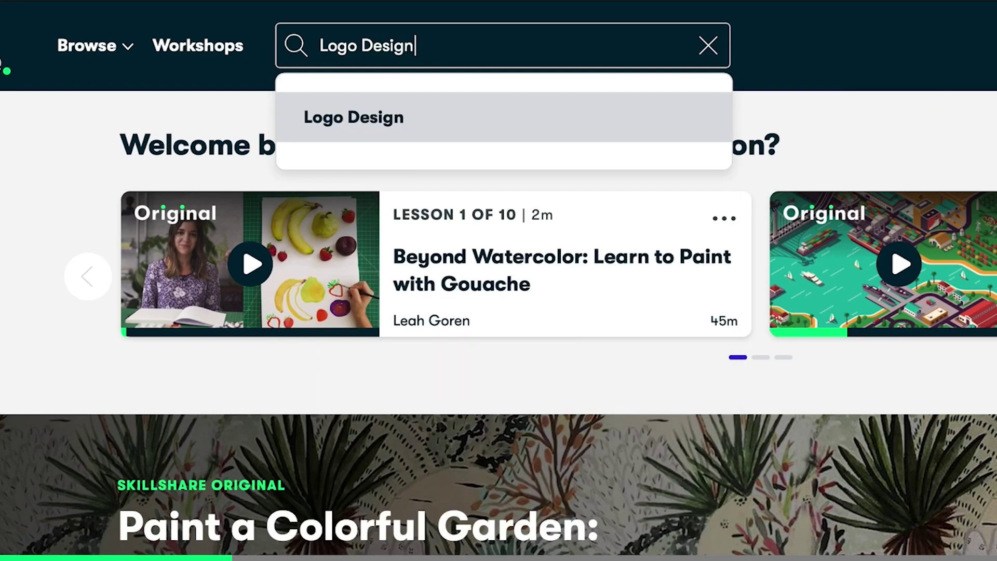
text(sign)
key(Return)
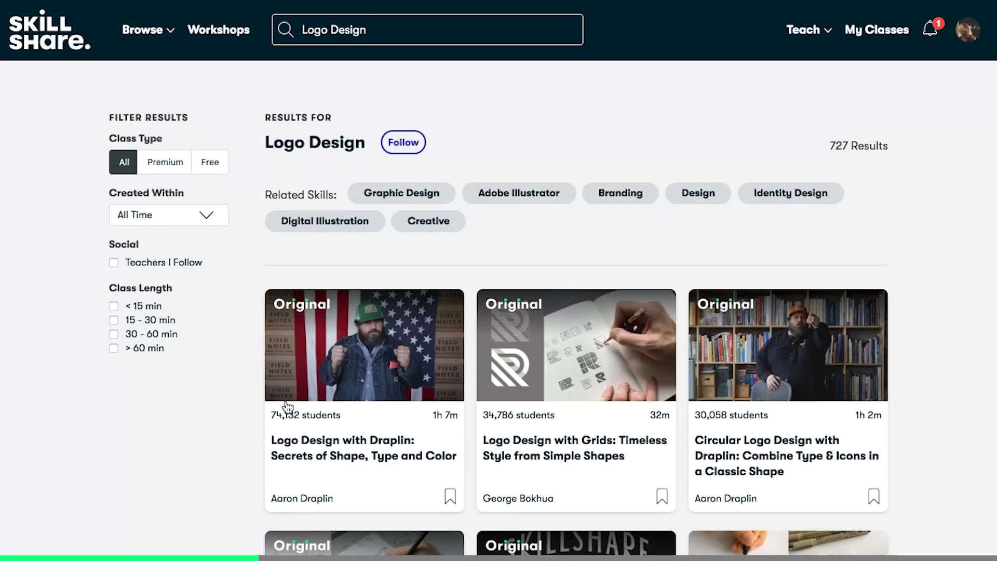
click(357, 458)
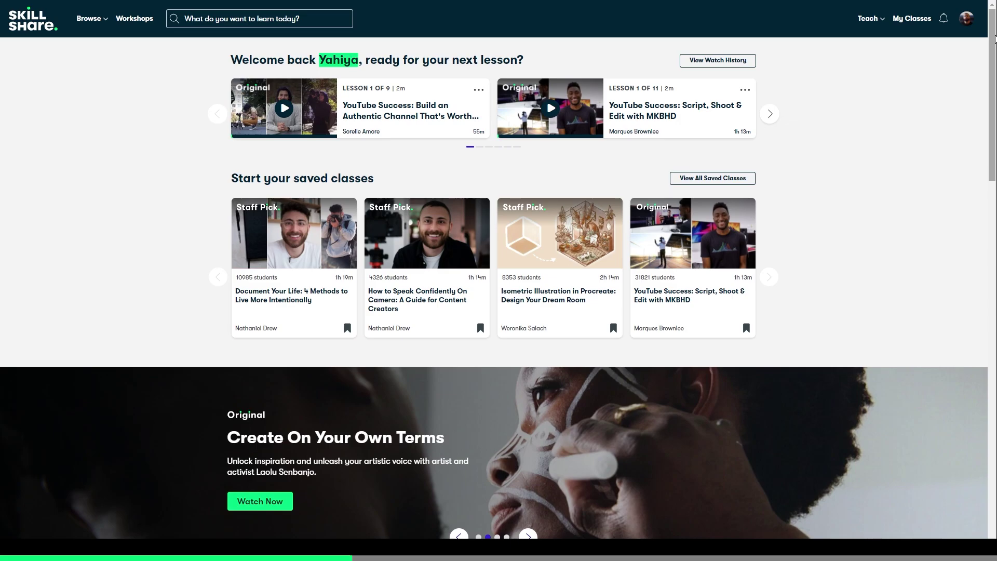
Step: Browse Skillshare's class pages, including the UI/UX Design, Freelance & Entrepreneurship and Film & Video categories
drag(995, 35, 994, 129)
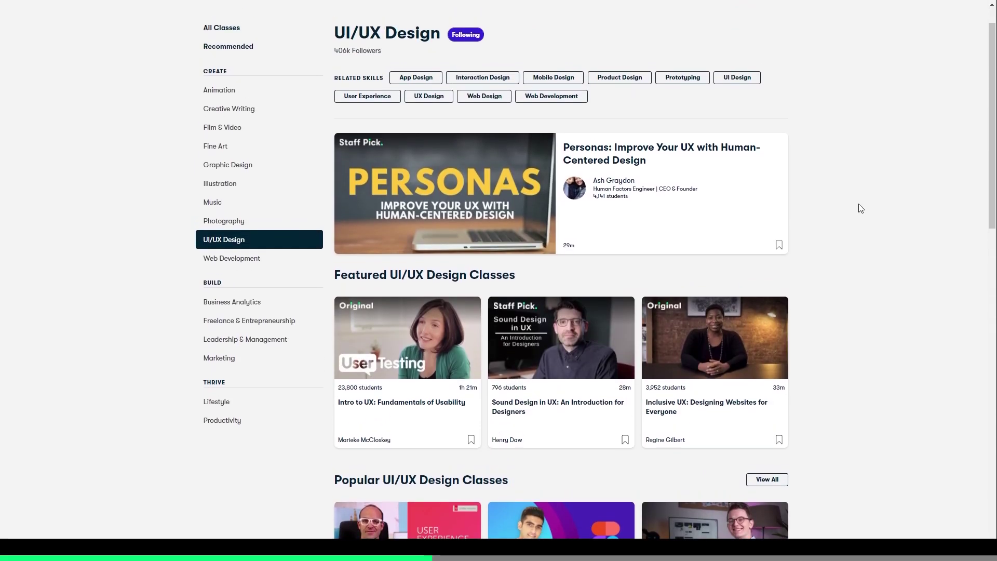
scroll(861, 209, up, 1)
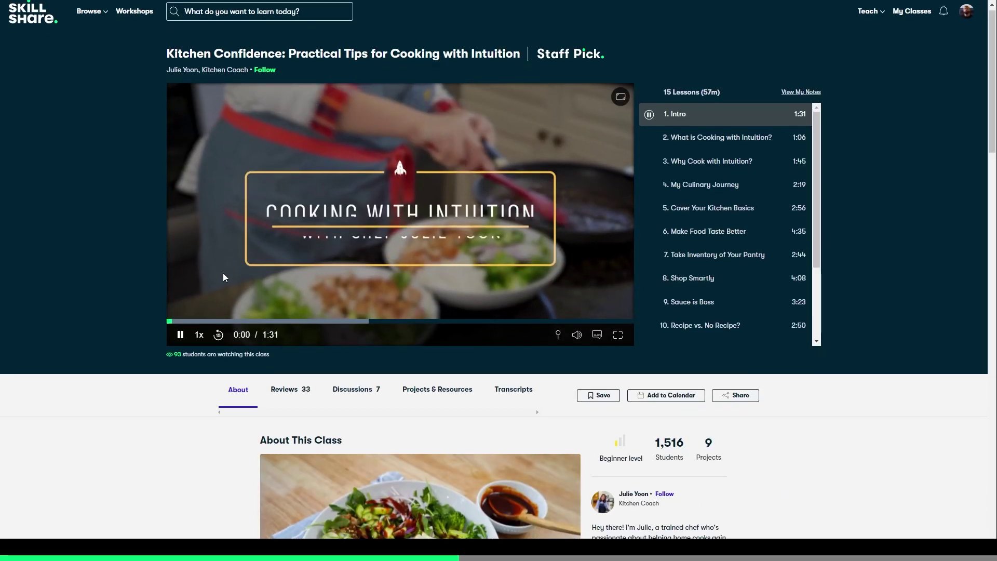
scroll(223, 273, down, 3)
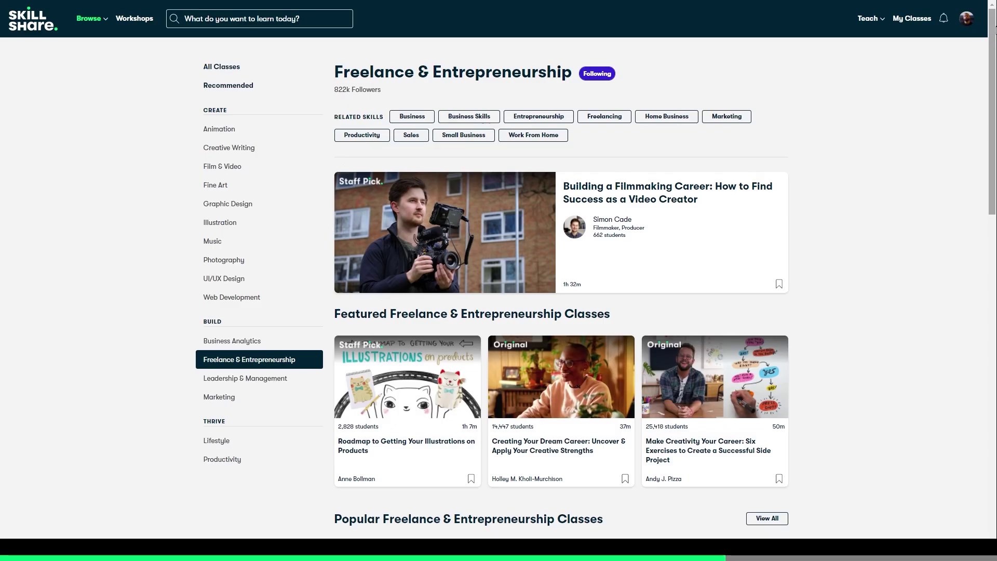
drag(996, 30, 995, 65)
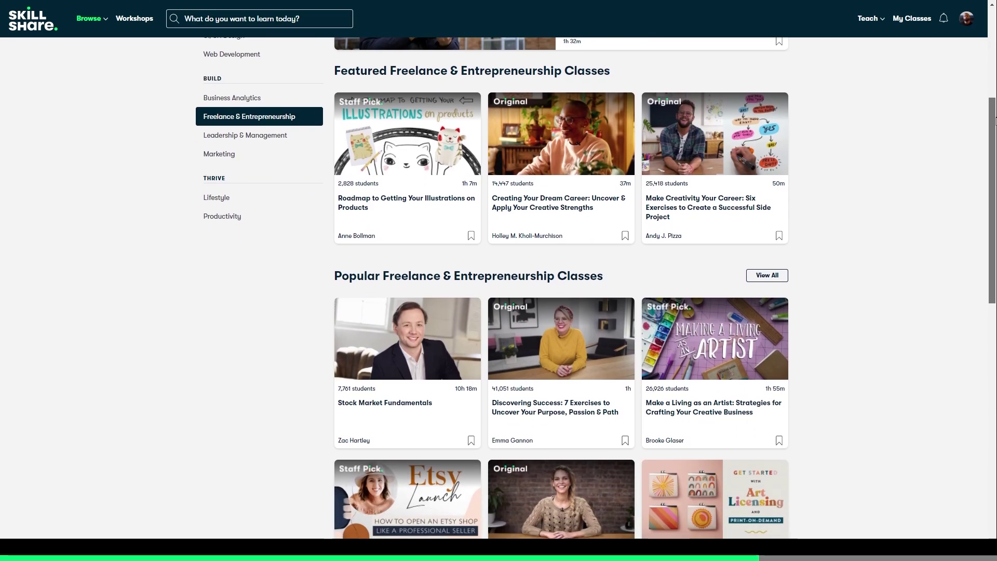
drag(996, 120, 994, 163)
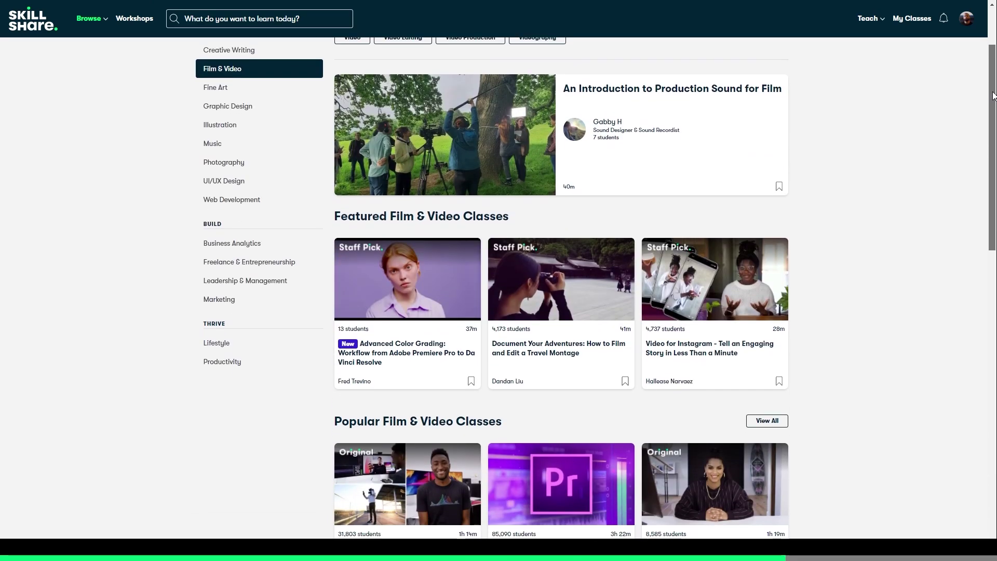
drag(993, 89, 990, 228)
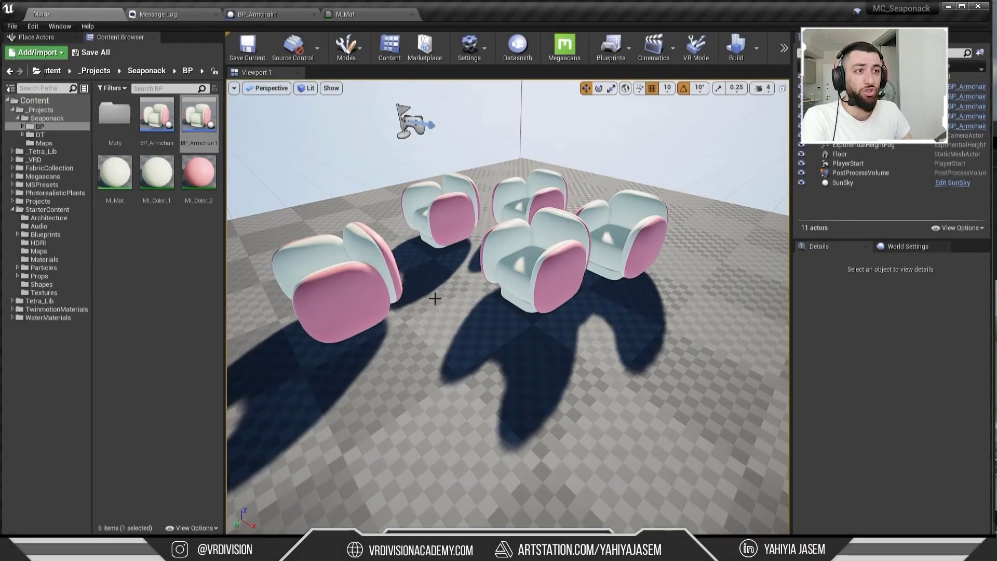
Step: Return to Unreal Editor, open the M_Mat material and add a Texture Sample node below the base colour parameter
right_drag(436, 299, 384, 298)
double_click(115, 171)
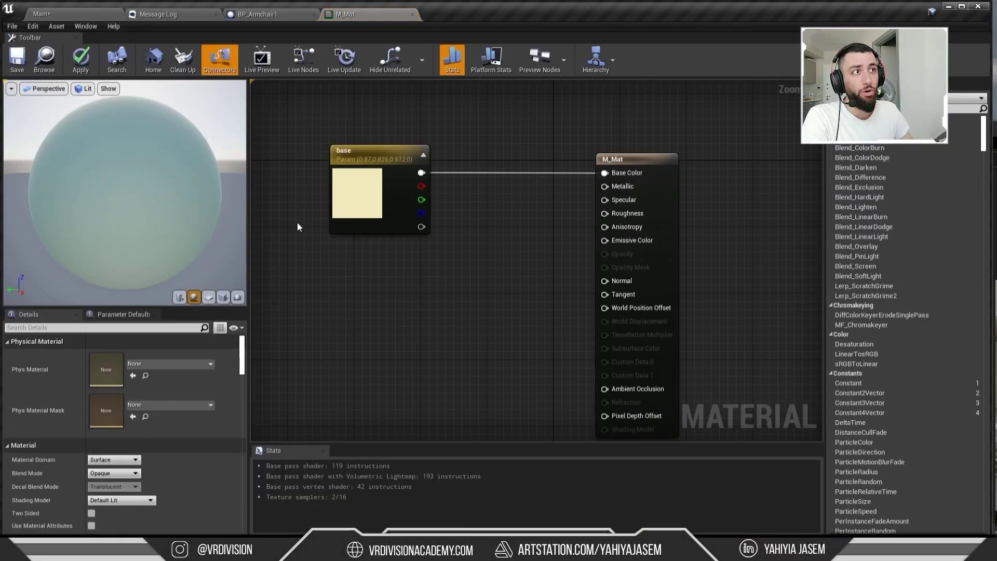
click(361, 200)
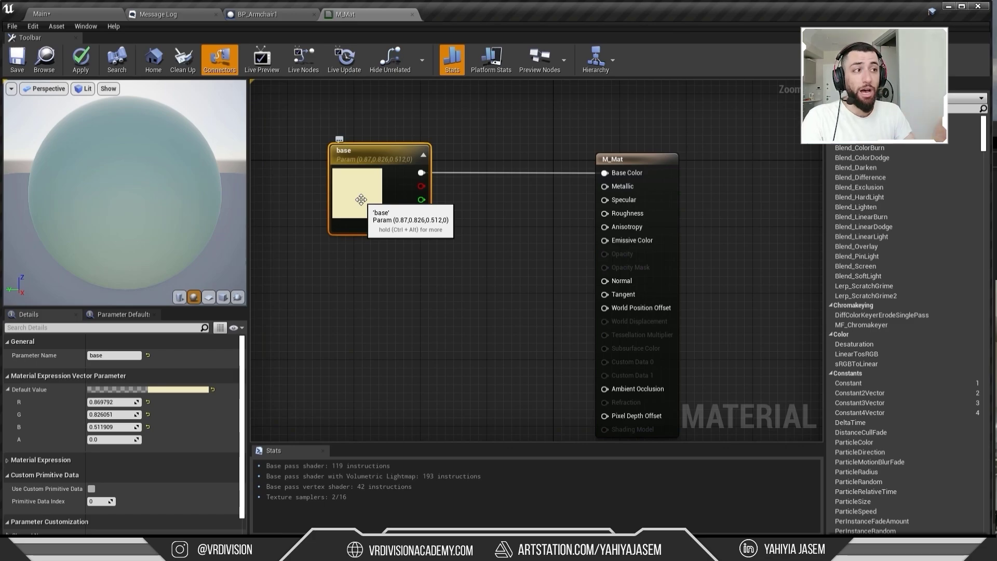
key(t)
click(385, 270)
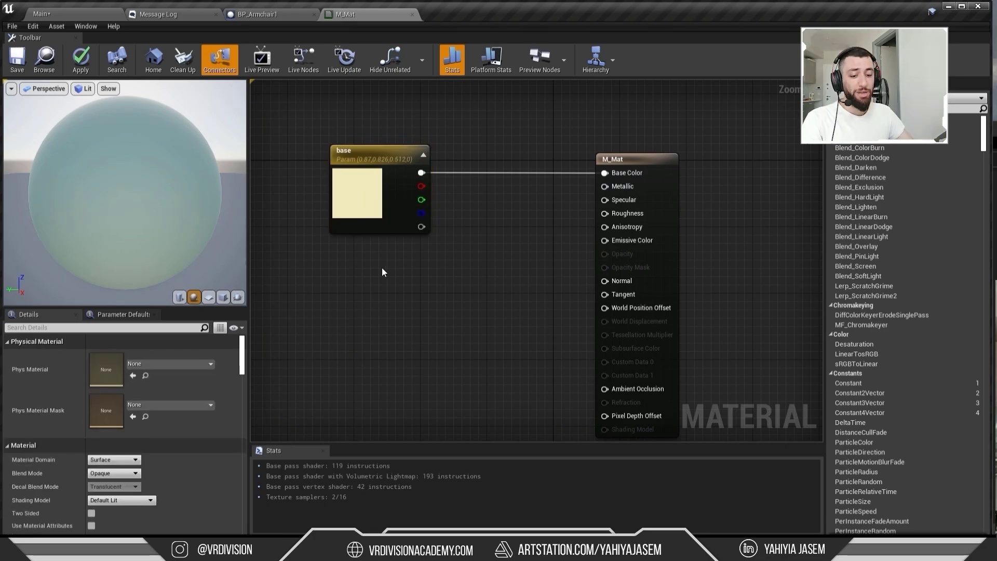
drag(416, 363, 380, 350)
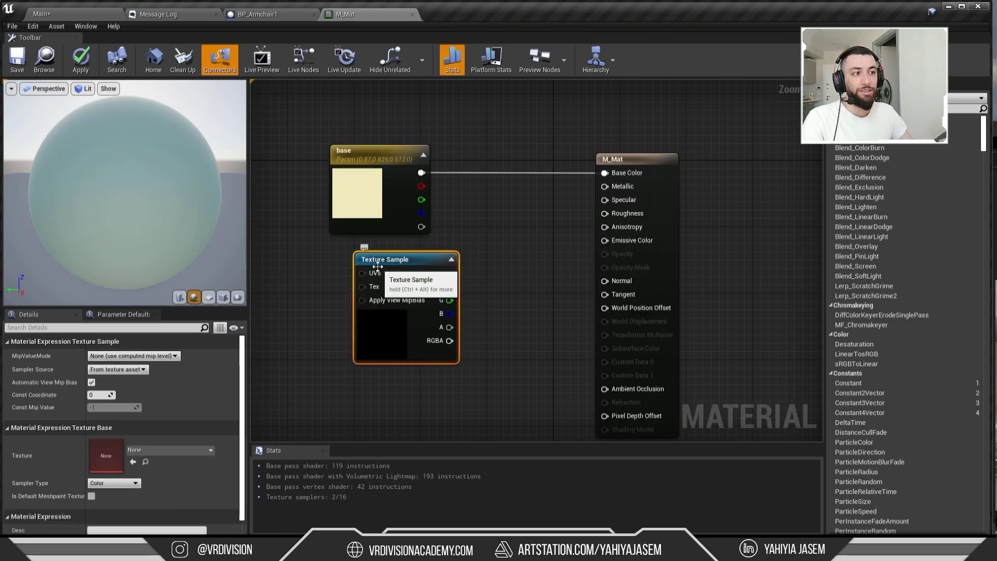
Step: Assign the 3_2_4_b_2_2_Tex texture to the Texture Sample and align the node under the base parameter
click(166, 449)
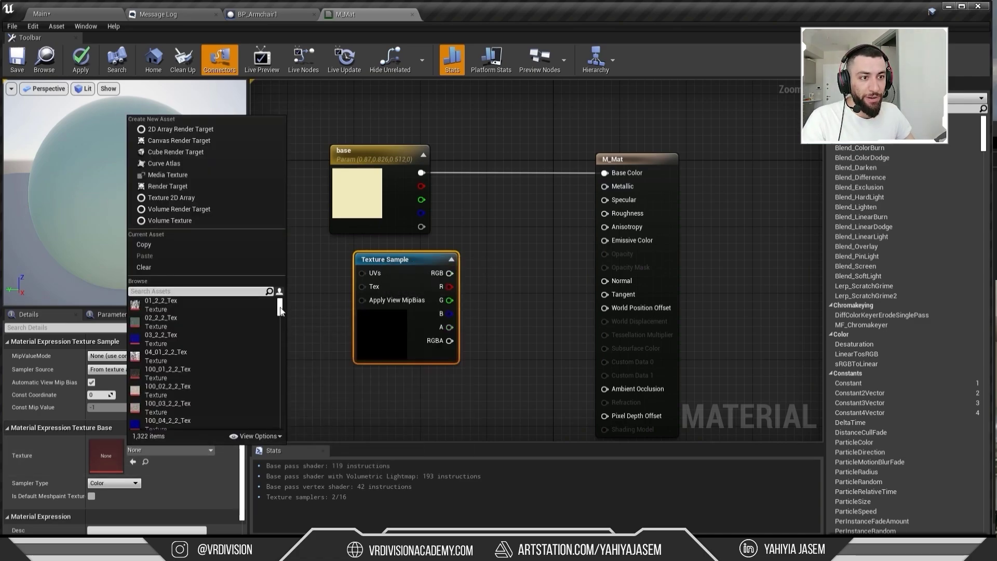
scroll(219, 374, down, 5)
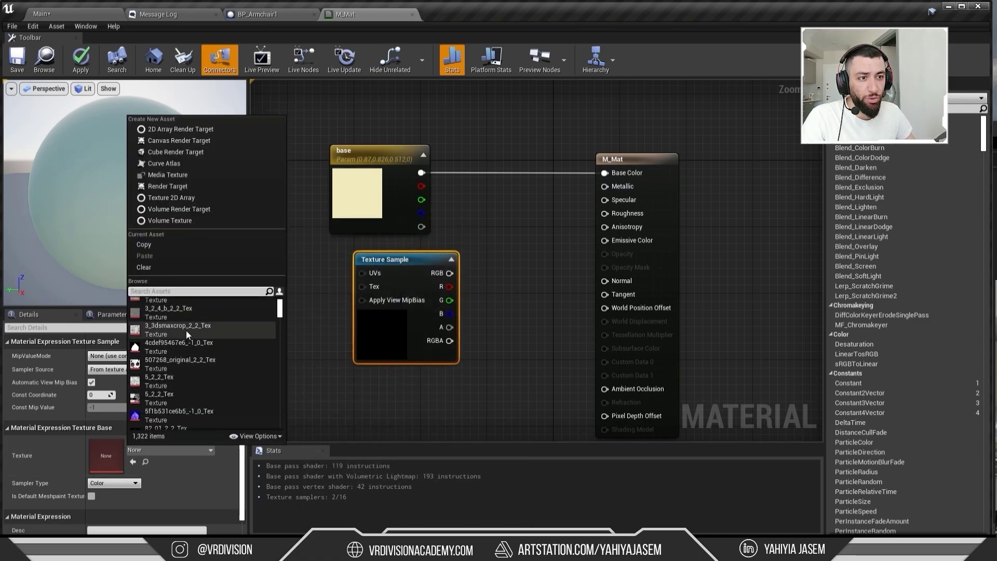
click(185, 328)
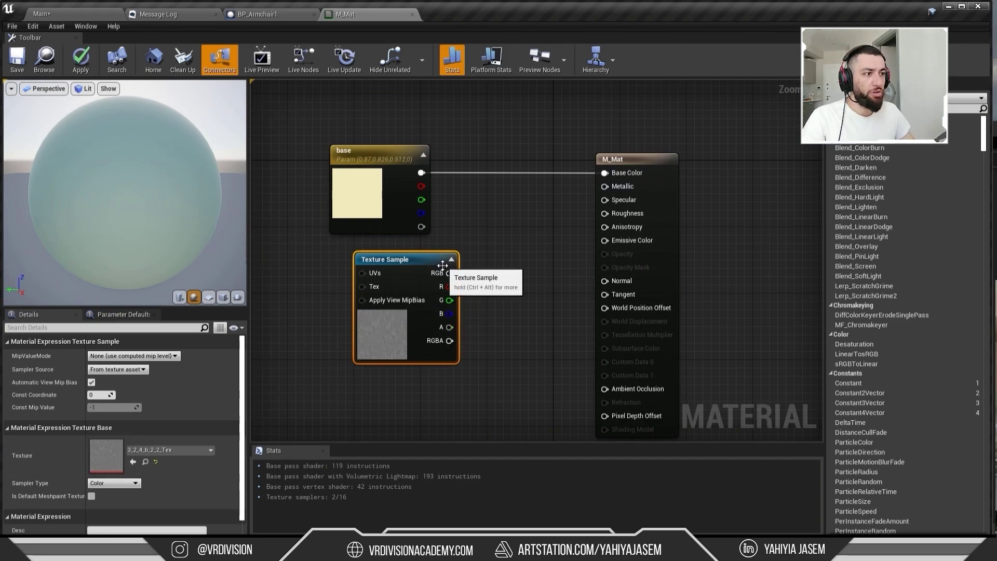
click(483, 240)
drag(393, 311, 368, 303)
Step: Multiply the base colour by the texture's RGB, feed the result into M_Mat's Base Color, and save the material
key(m)
click(494, 232)
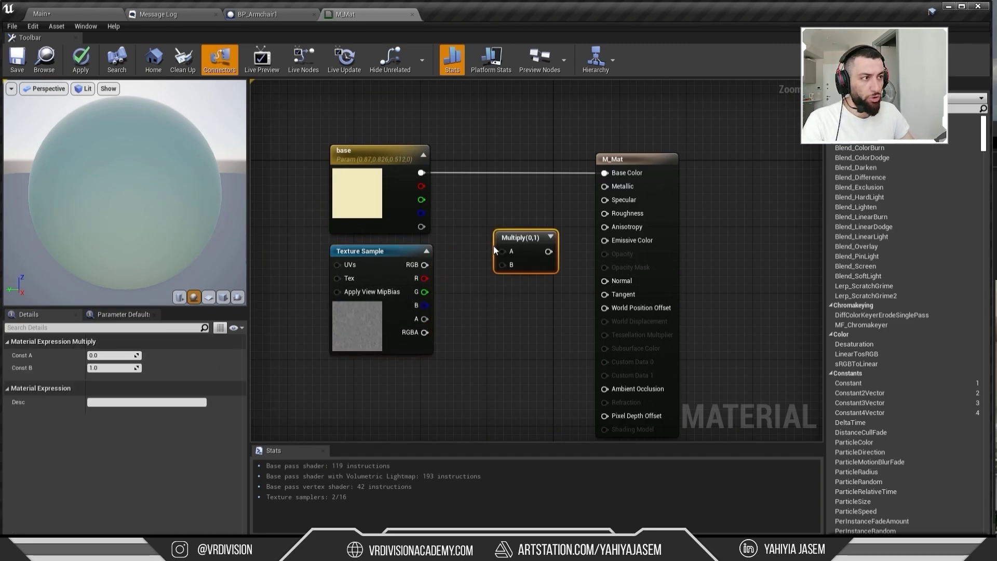
drag(422, 176, 421, 173)
drag(502, 265, 425, 264)
drag(535, 251, 605, 172)
drag(630, 160, 705, 226)
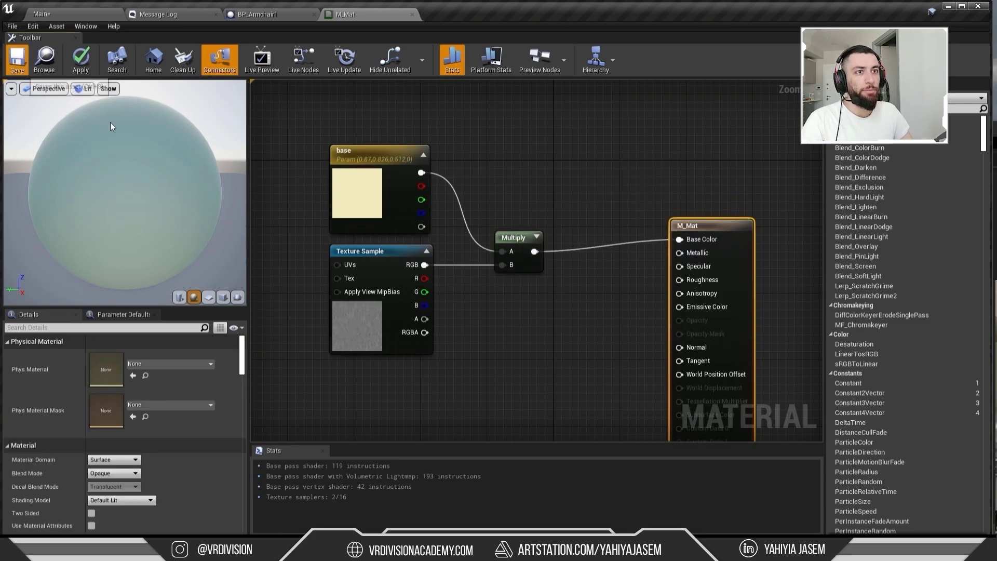
drag(150, 159, 118, 199)
Step: Convert the Texture Sample node to a parameter named texture
click(387, 333)
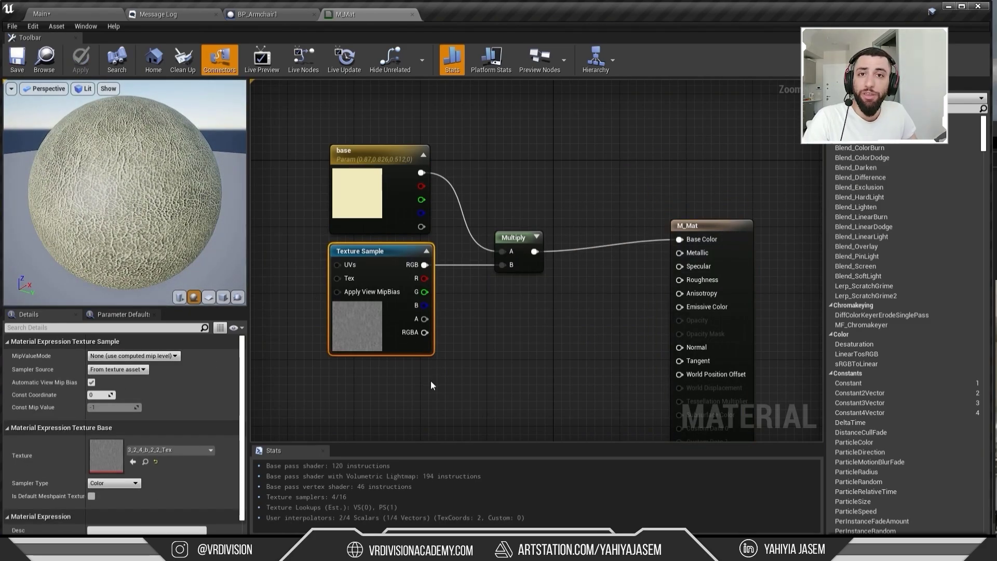
right_click(379, 312)
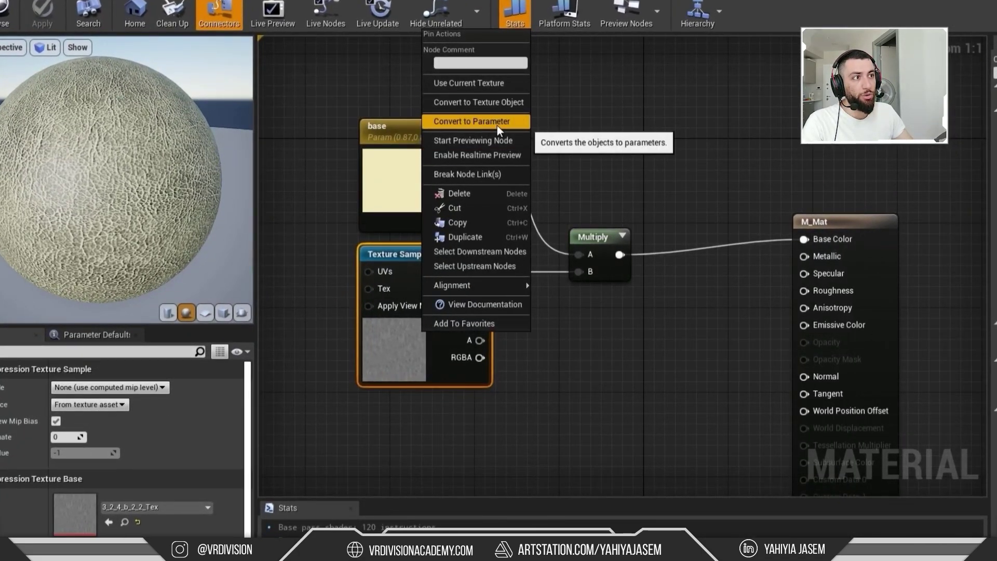
click(491, 123)
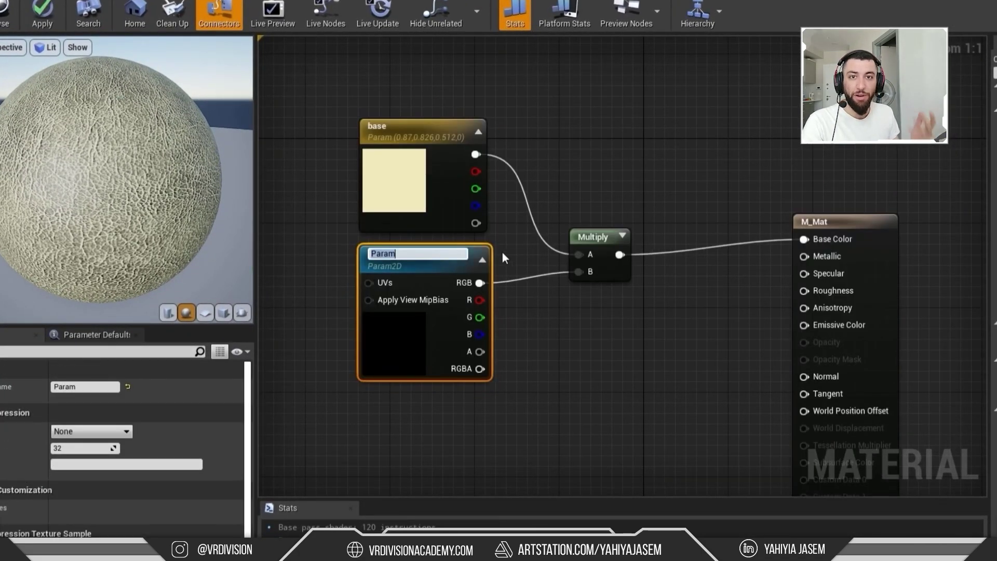
text(texture)
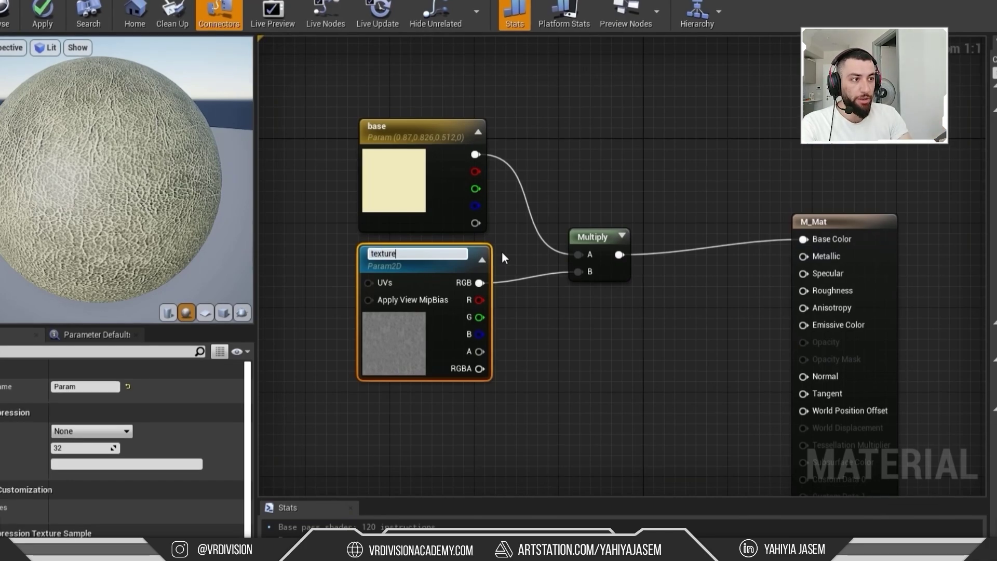
key(Return)
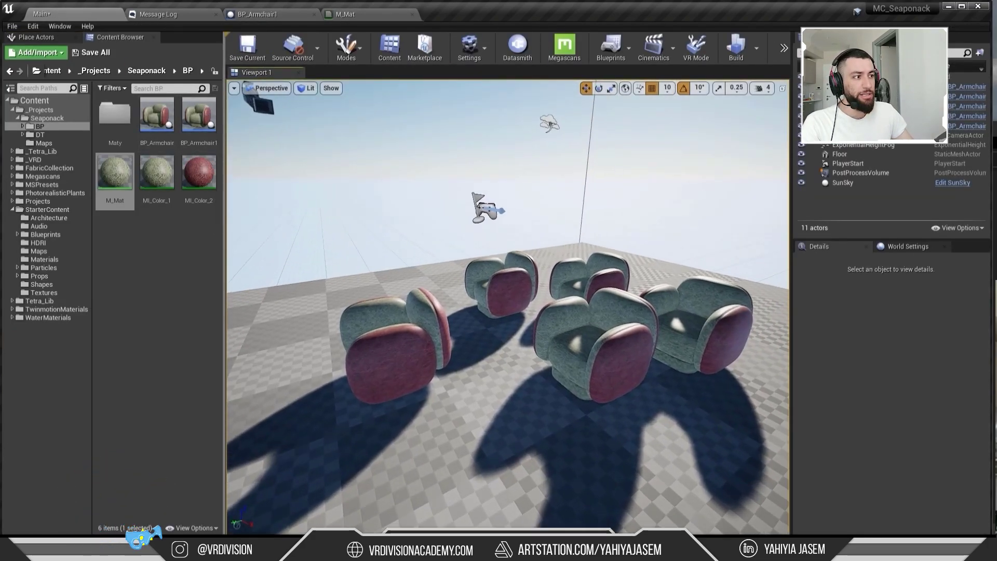
Step: Play the Main level to test the random colours on the textured armchairs, then stop the play session
right_drag(398, 170, 399, 218)
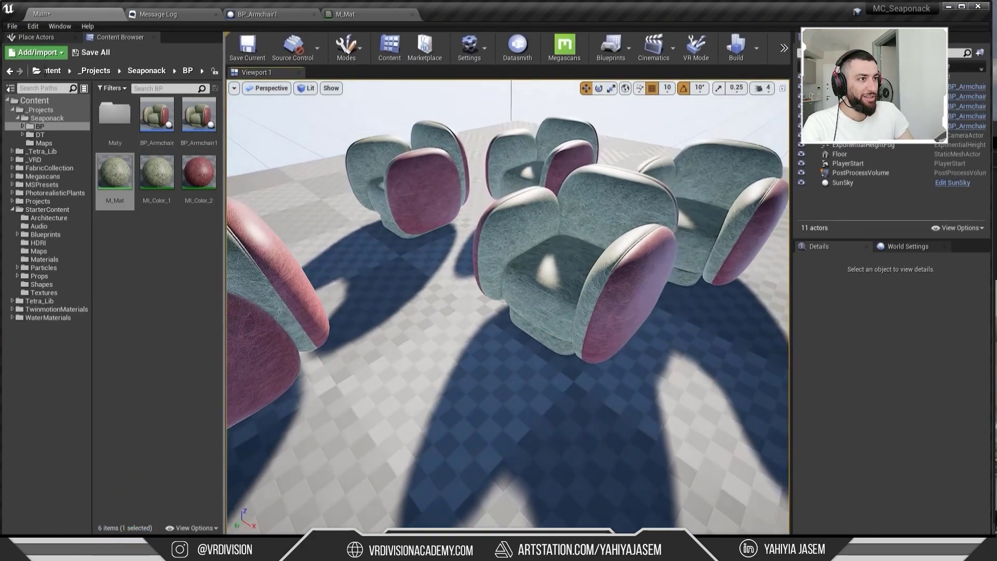
key(alt+p)
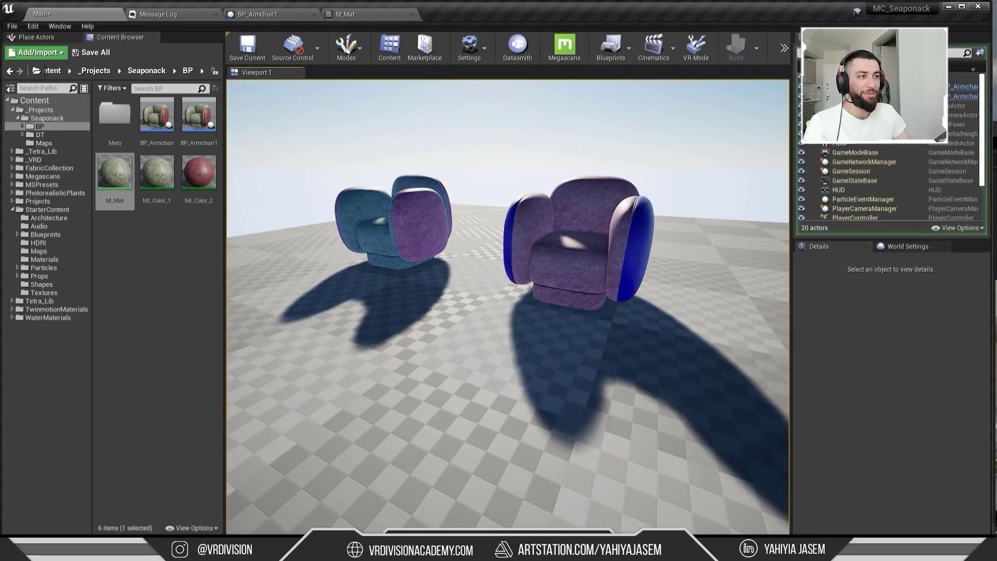
key(Escape)
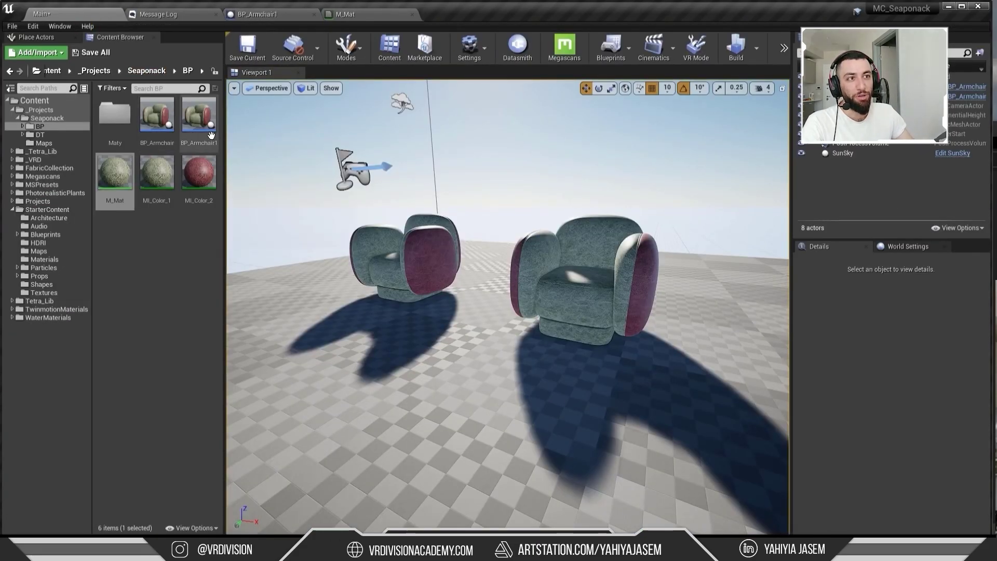
Step: Reopen BP_Armchair1 and review its loop, Create Dynamic Material Instance and Set Vector Parameter Value nodes
double_click(199, 117)
scroll(520, 244, up, 5)
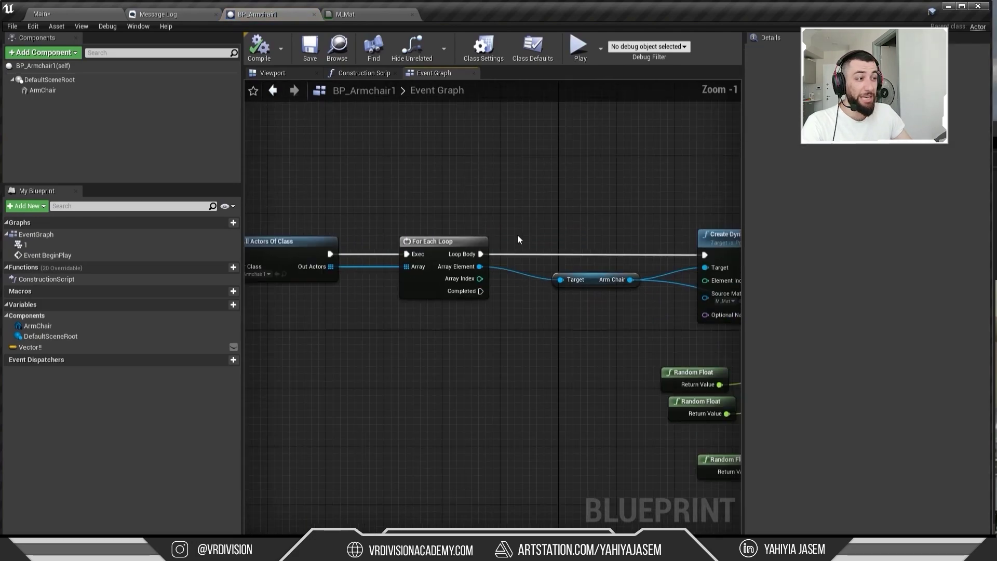
scroll(511, 240, down, 1)
right_drag(679, 300, 467, 283)
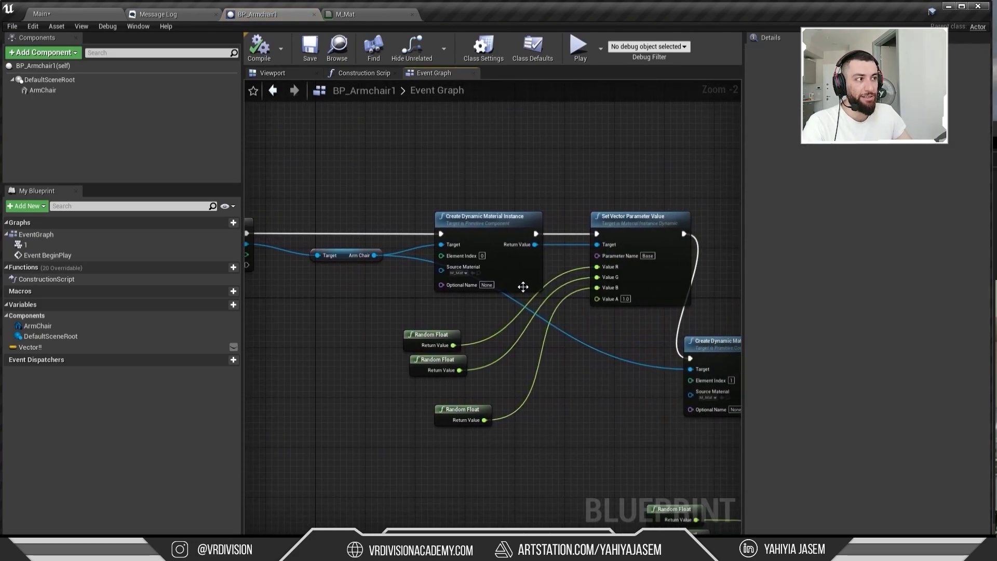
right_drag(587, 322, 414, 309)
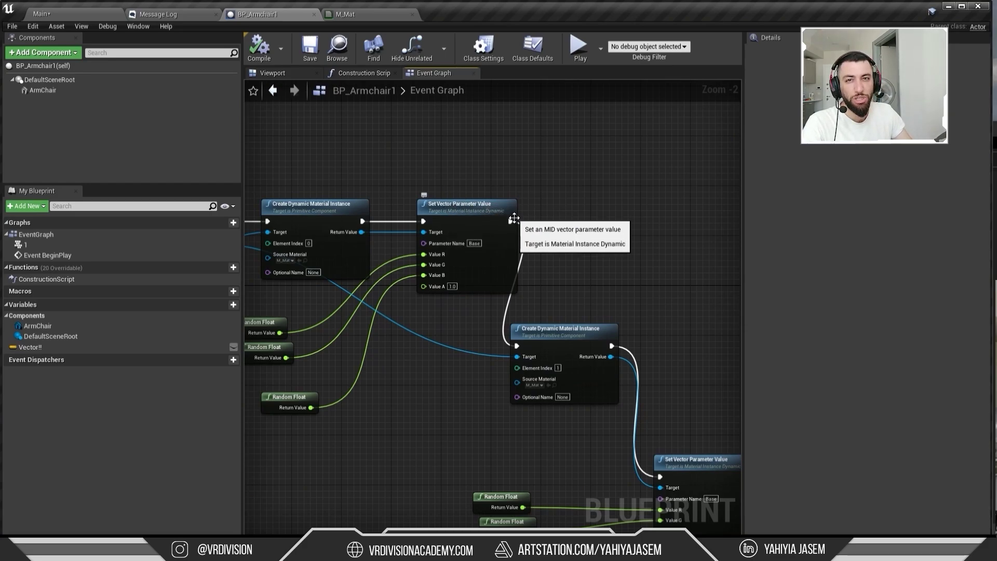
right_drag(396, 332, 531, 306)
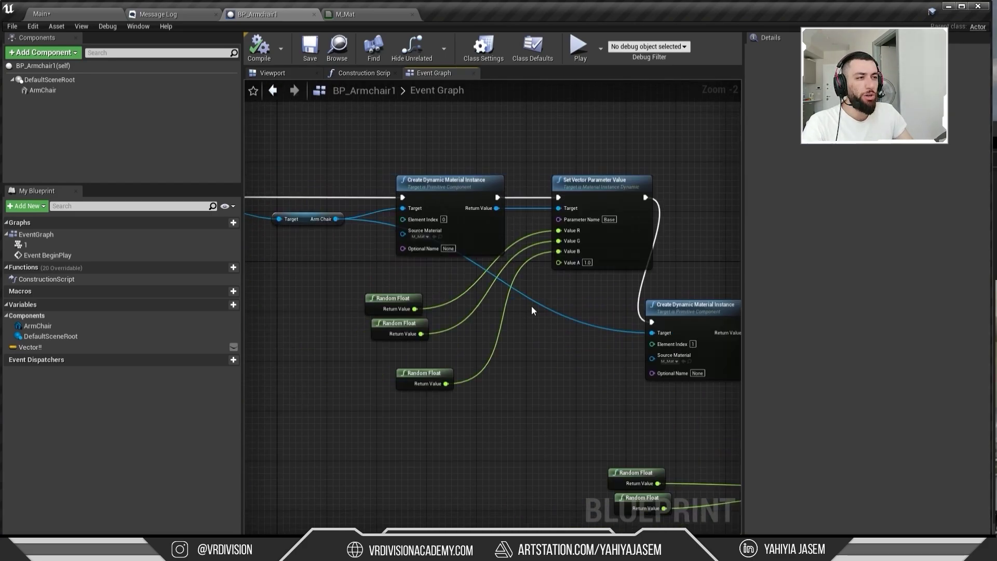
Step: Add a keyboard event for the 2 key below the 1 key event in the armchair's event graph
right_drag(287, 219, 737, 267)
right_drag(511, 279, 406, 267)
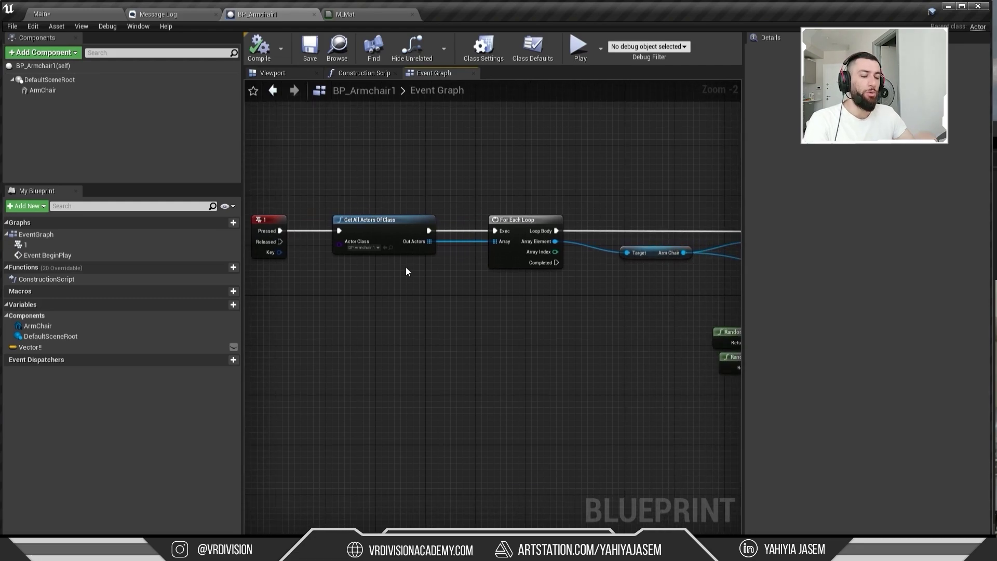
right_click(316, 341)
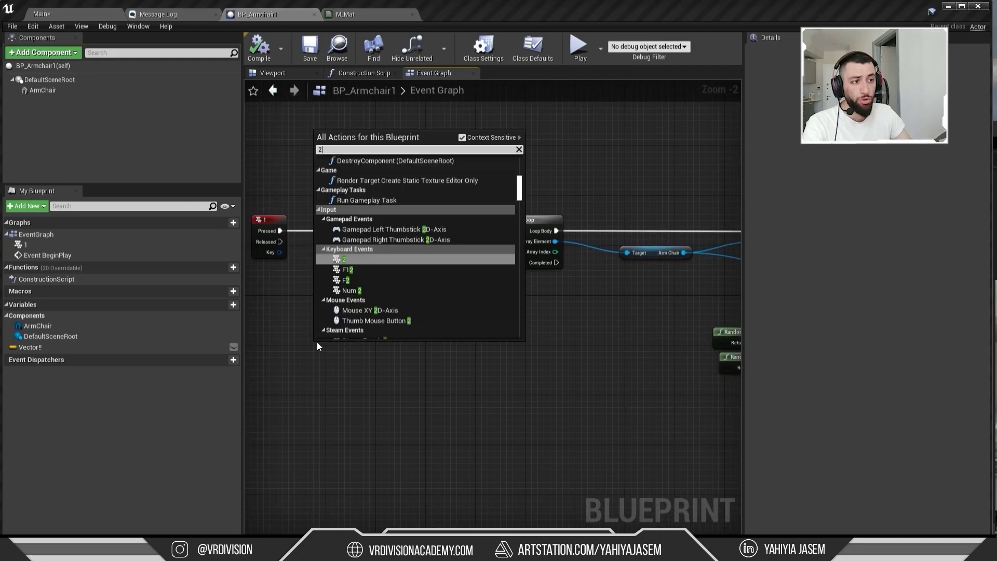
click(353, 268)
right_drag(338, 307, 445, 304)
drag(430, 344, 368, 337)
Step: Duplicate Get All Actors Of Class and For Each Loop below the originals and connect them to the 2 key's Pressed output
right_drag(681, 192, 558, 185)
drag(558, 188, 348, 287)
key(ctrl+v)
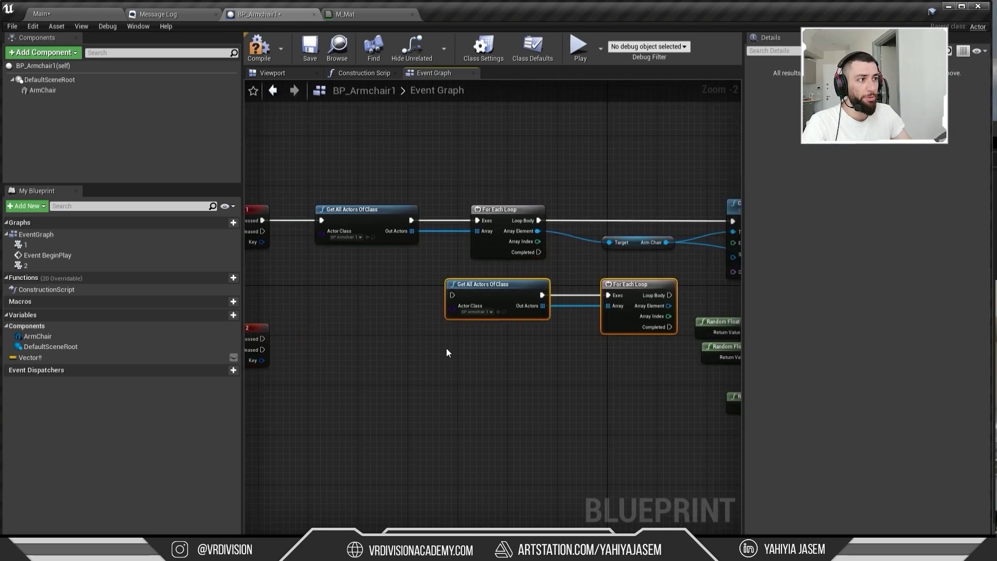
drag(473, 304, 348, 362)
right_drag(363, 326, 392, 280)
drag(291, 293, 357, 305)
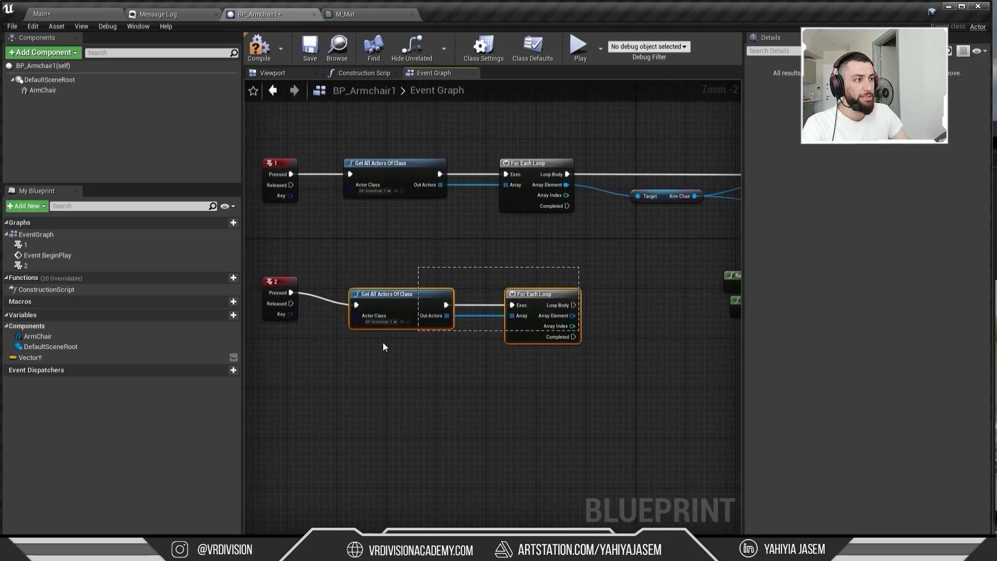
drag(370, 345, 364, 347)
drag(384, 295, 372, 289)
Step: Copy the Arm Chair reference and Create Dynamic Material Instance nodes and attach the copies to the new For Each Loop
right_drag(675, 218, 443, 205)
click(540, 182)
key(ctrl+c)
key(ctrl+v)
drag(390, 326, 373, 297)
Step: Spread out the 1 key chain's material nodes in a row and move the 2 key chain further below it
click(406, 274)
scroll(571, 251, down, 4)
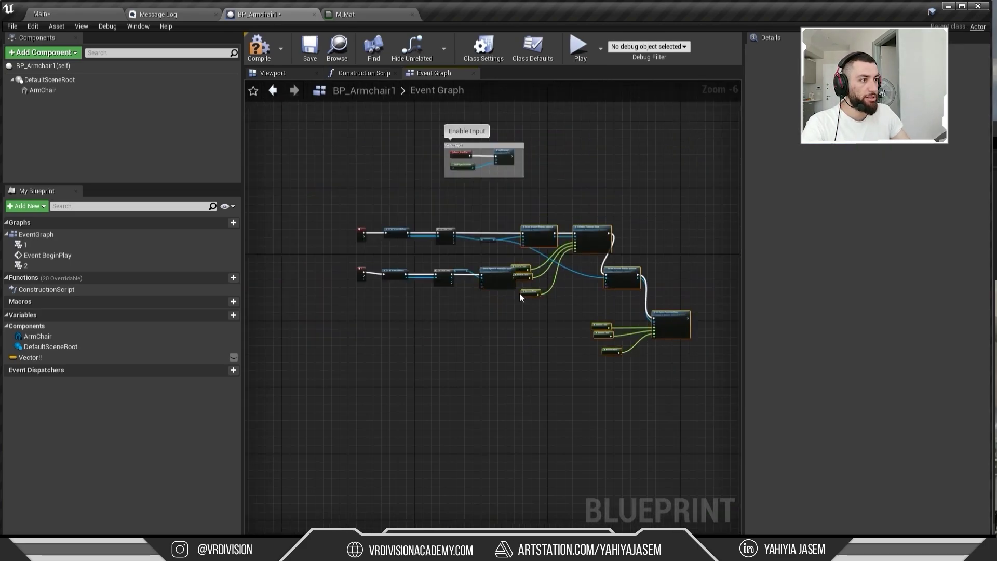
drag(521, 267, 631, 269)
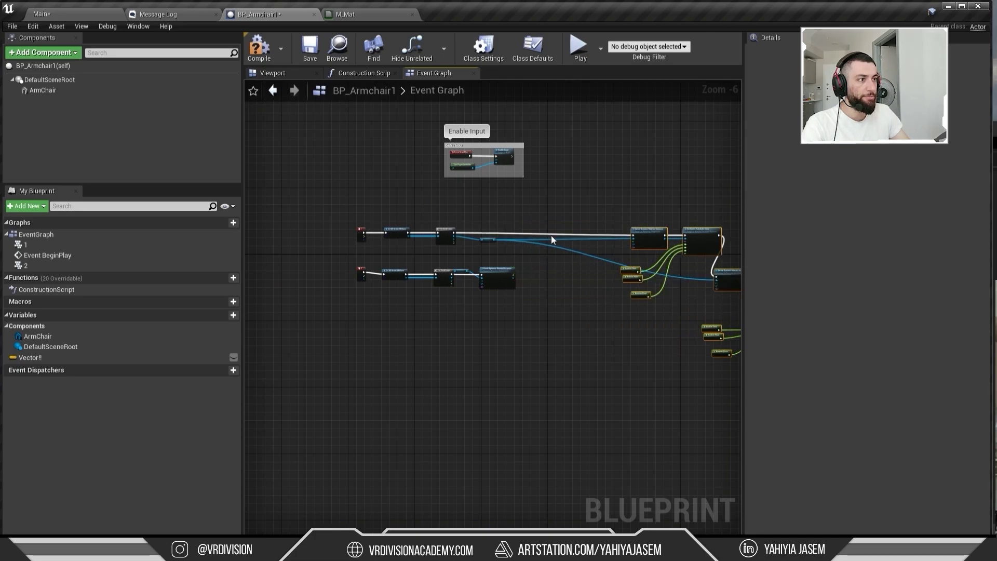
scroll(579, 246, down, 2)
right_drag(579, 246, 495, 239)
drag(690, 216, 478, 397)
drag(461, 252, 243, 340)
drag(344, 268, 346, 373)
click(693, 280)
scroll(694, 281, up, 2)
drag(698, 288, 573, 347)
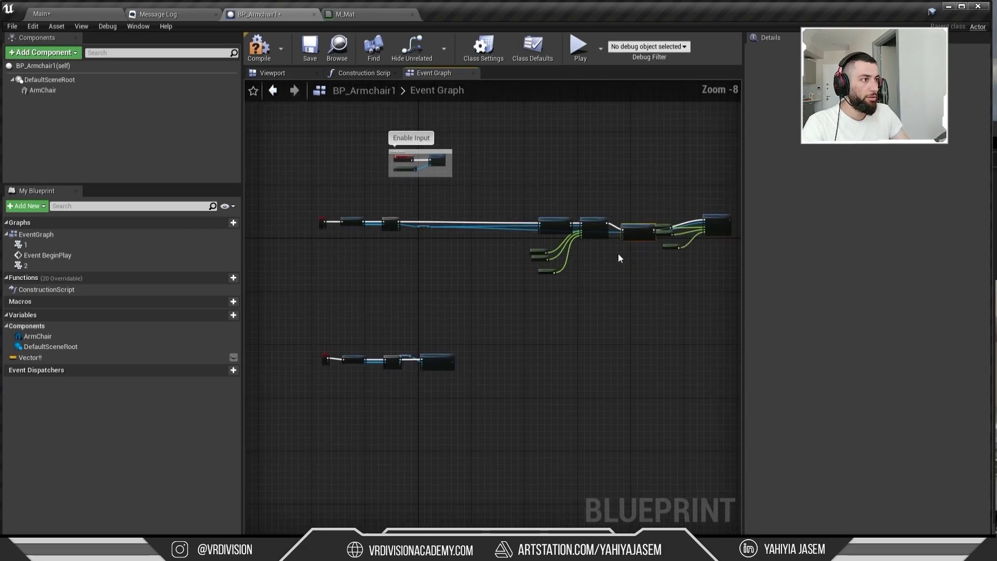
Step: Wrap the 1 key chain in a comment box titled "press 1 to change colors"
drag(713, 199, 282, 268)
key(c)
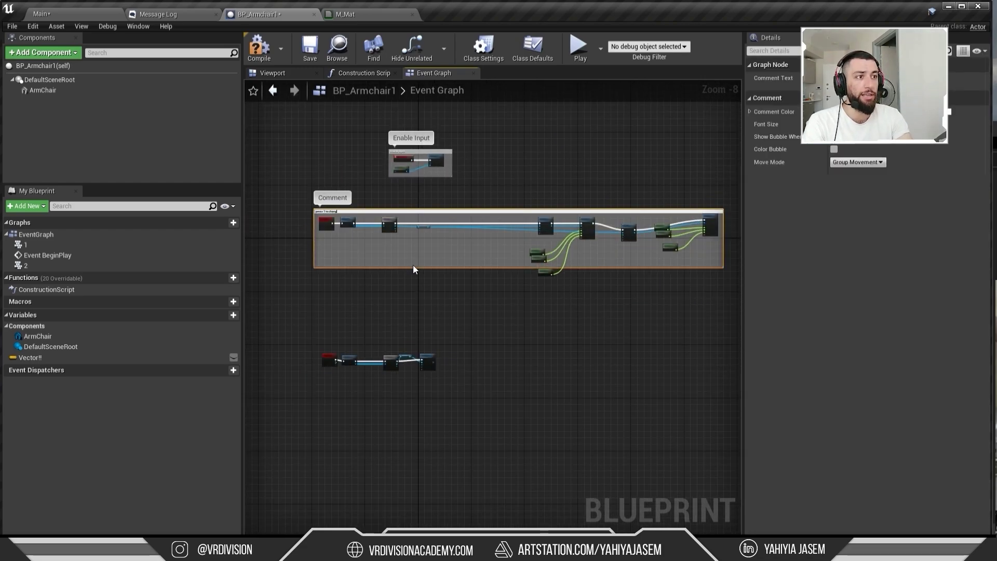
key(Return)
click(400, 301)
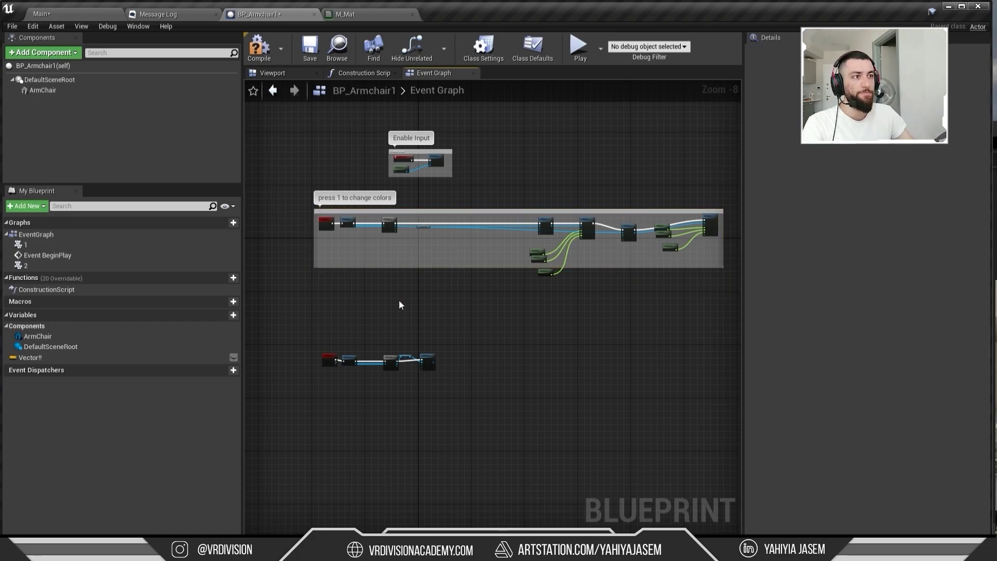
Step: Space out the 2 key chain, placing Create Dynamic Material Instance further along and the Arm Chair reference below the execution wire
scroll(363, 337, up, 7)
right_drag(326, 357, 490, 264)
drag(388, 313, 380, 320)
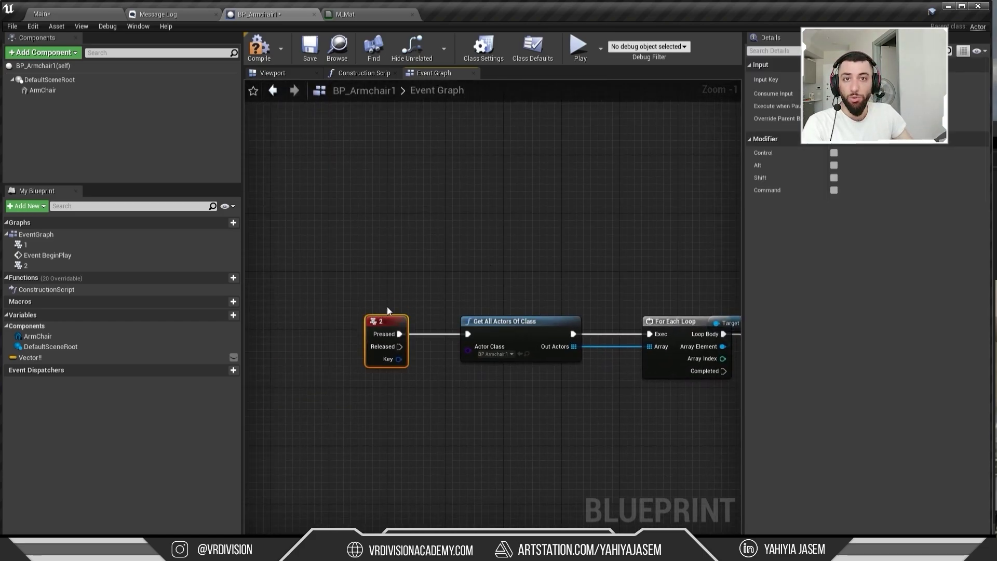
right_drag(569, 283, 394, 266)
right_drag(600, 277, 401, 249)
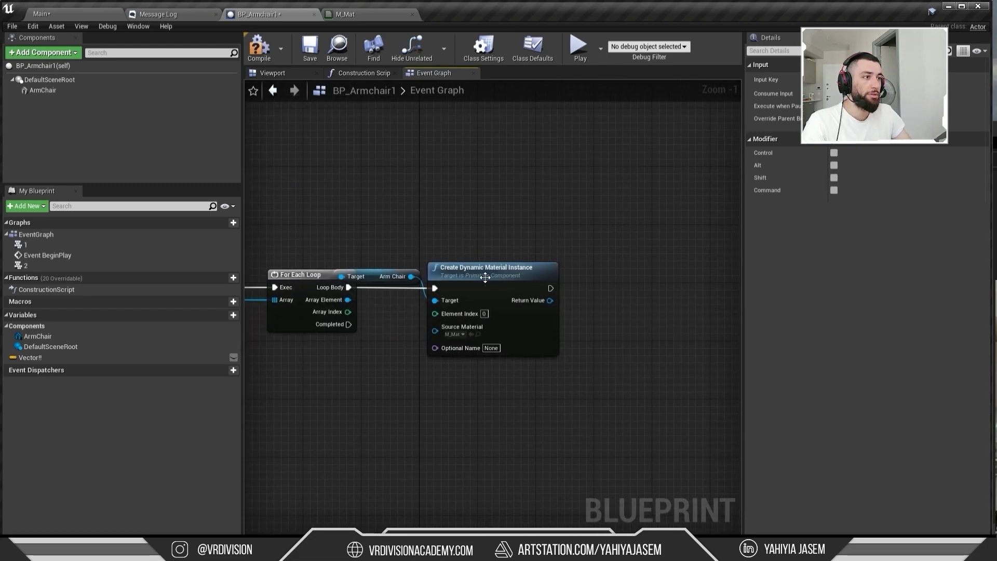
drag(484, 275, 603, 275)
drag(445, 223, 436, 225)
drag(370, 273, 443, 325)
drag(618, 271, 618, 263)
right_drag(615, 229, 529, 234)
right_drag(530, 274, 447, 274)
Step: Add a Set Texture Parameter Value node after the 2 key chain's Create Dynamic Material Instance
drag(476, 272, 590, 228)
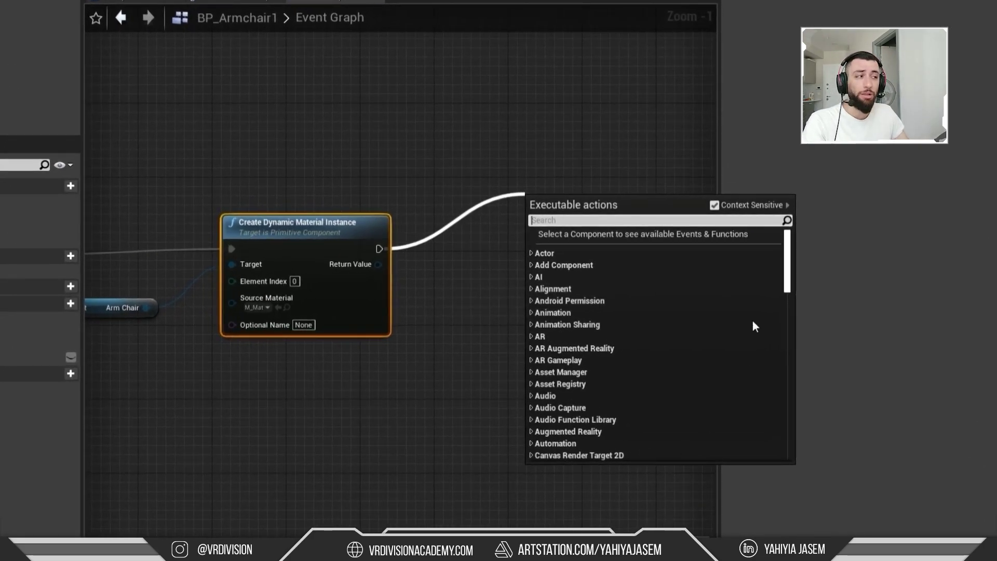
click(737, 207)
text(tex)
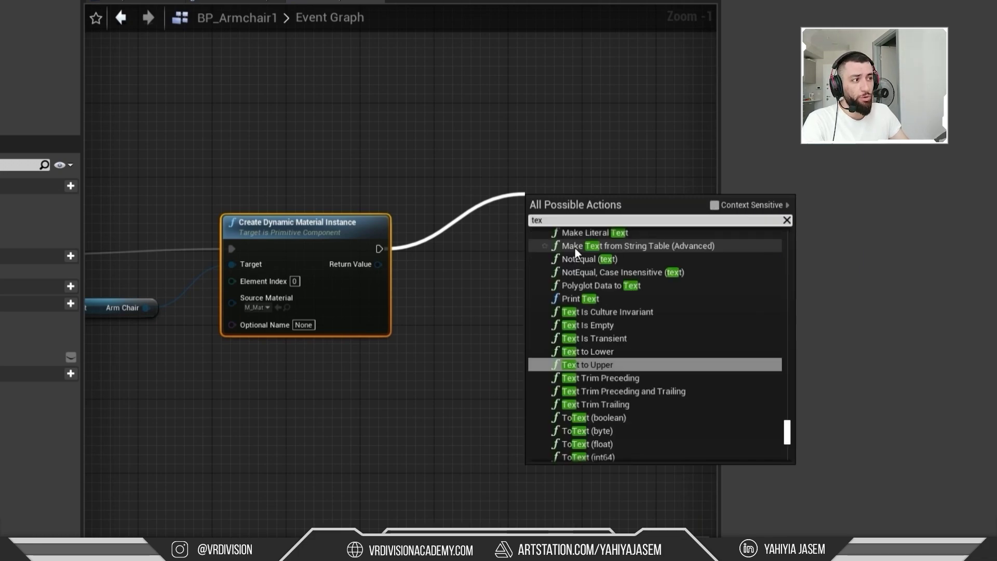
text(t)
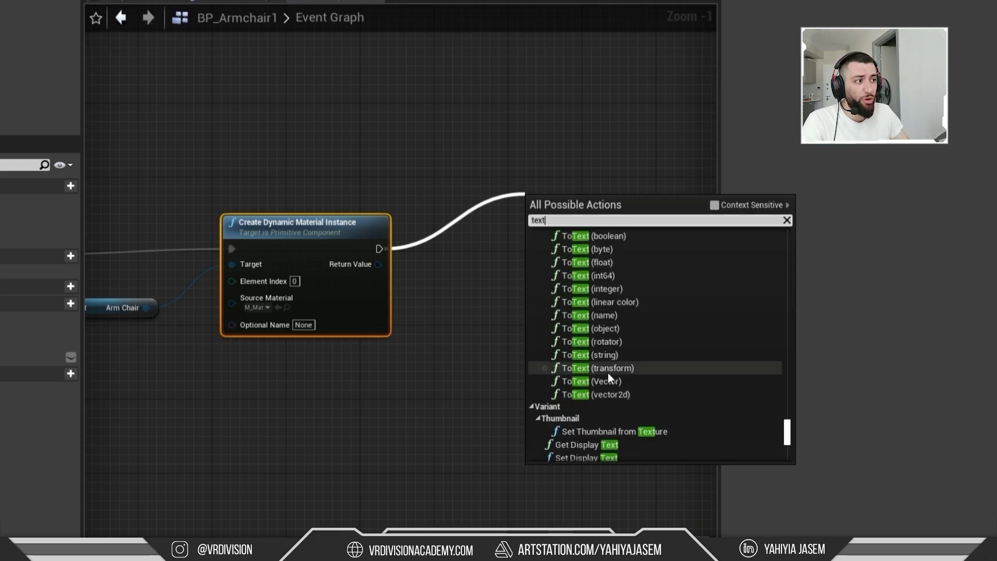
scroll(605, 385, down, 5)
scroll(634, 406, down, 2)
text(ure)
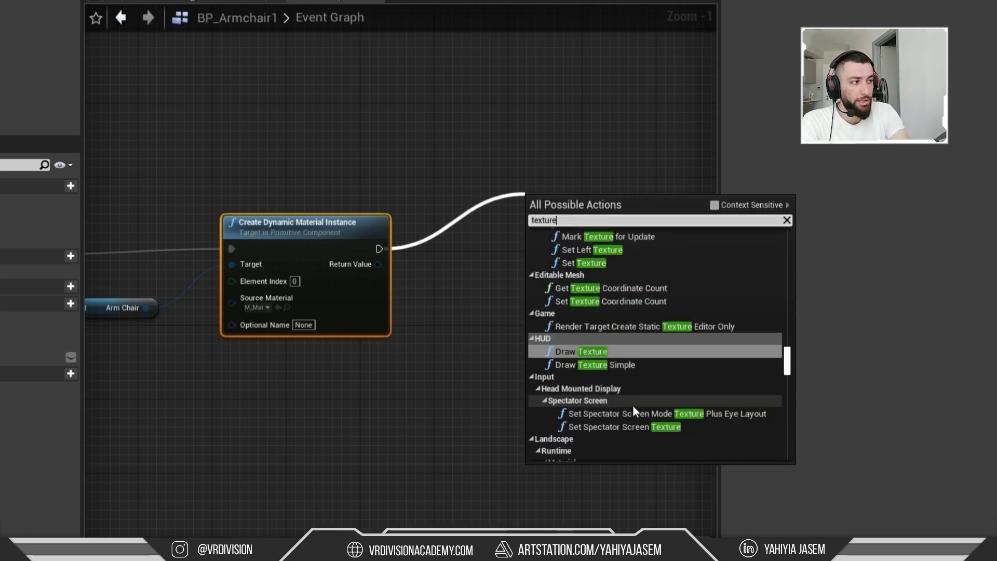
scroll(655, 378, down, 2)
click(715, 206)
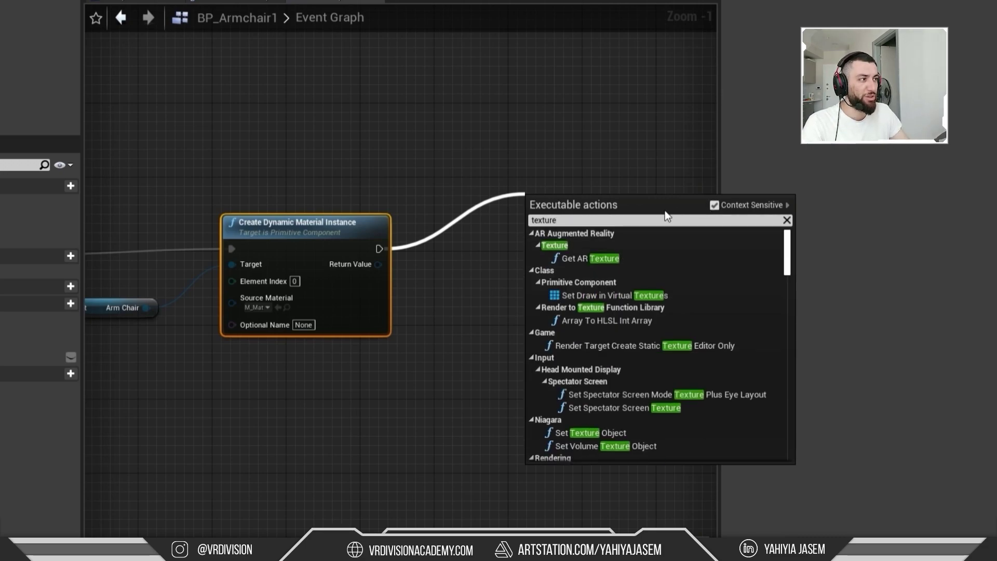
scroll(719, 295, down, 5)
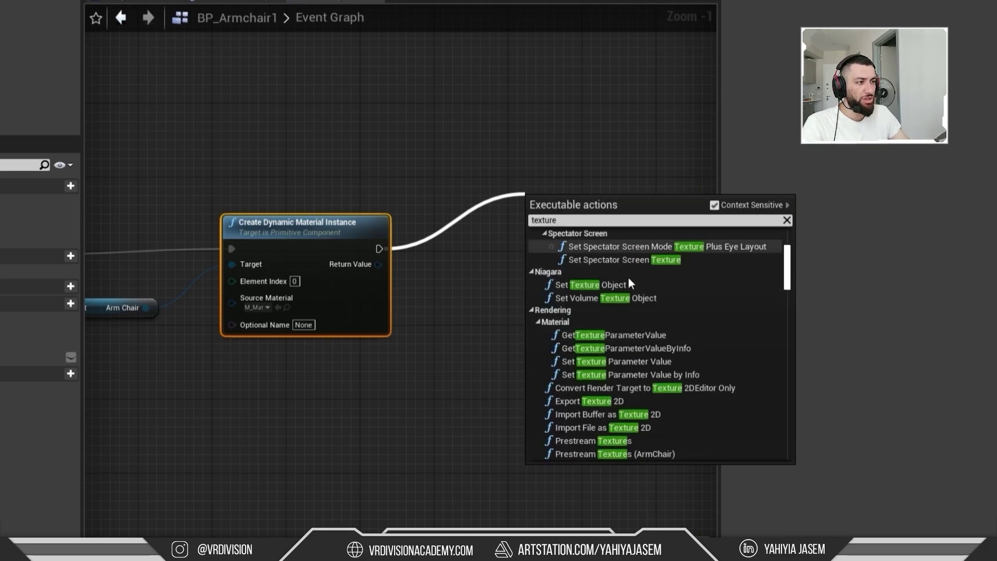
scroll(628, 297, down, 6)
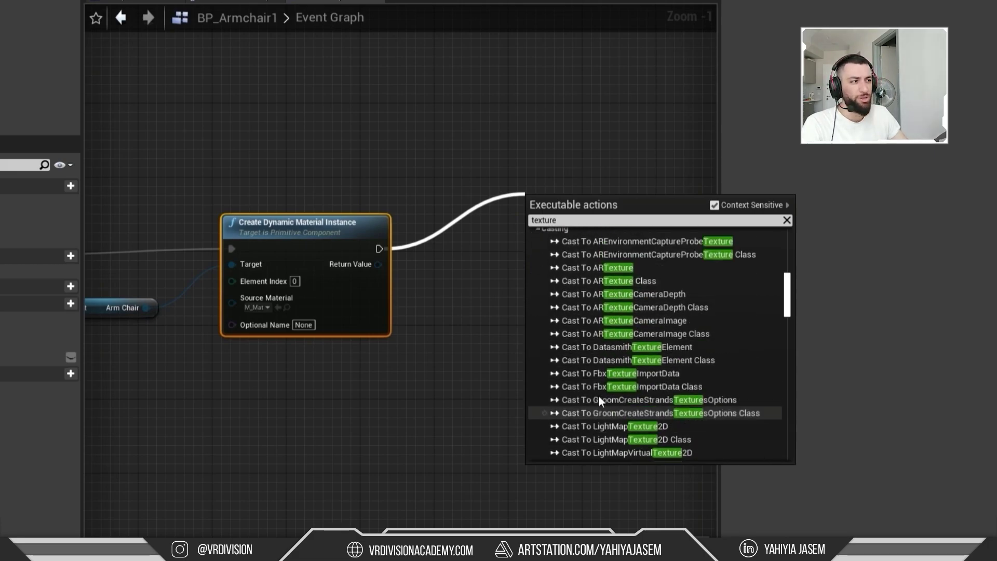
scroll(600, 393, up, 5)
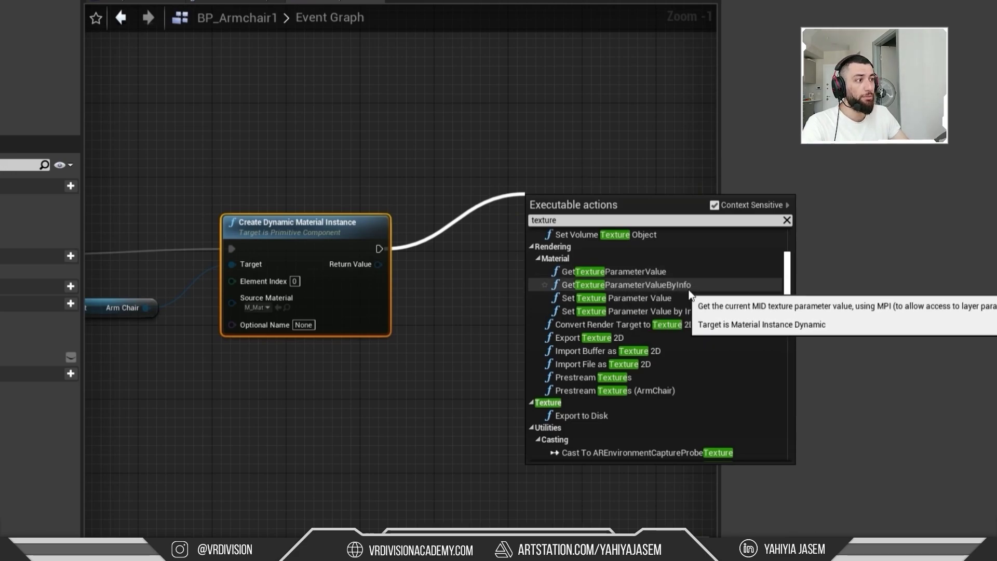
click(653, 302)
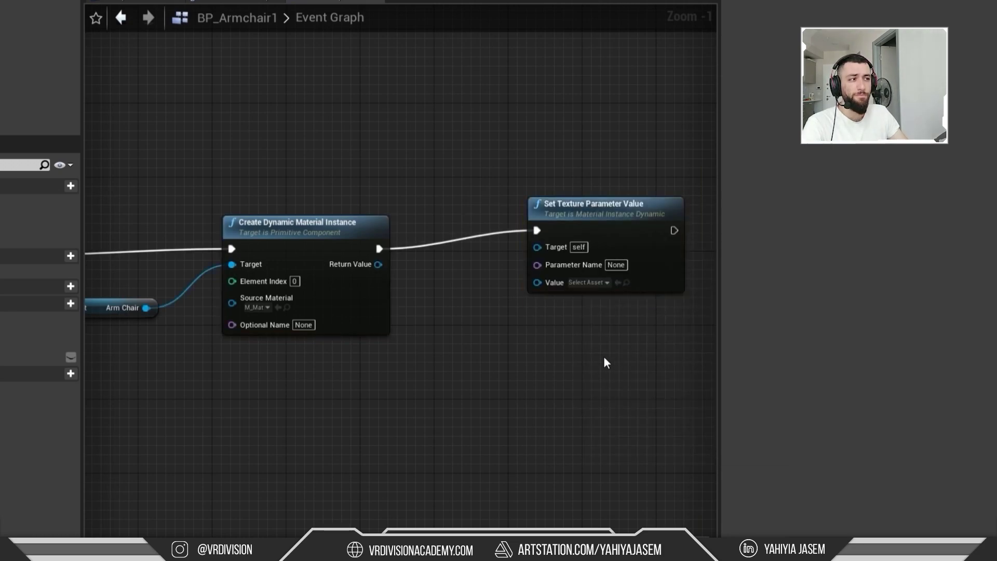
Step: Connect the material instance's Return Value to the Set Texture Parameter Value target and set the parameter name to texture
drag(546, 265, 378, 265)
click(625, 281)
text(texture)
click(646, 422)
right_drag(572, 363, 431, 362)
scroll(385, 319, up, 1)
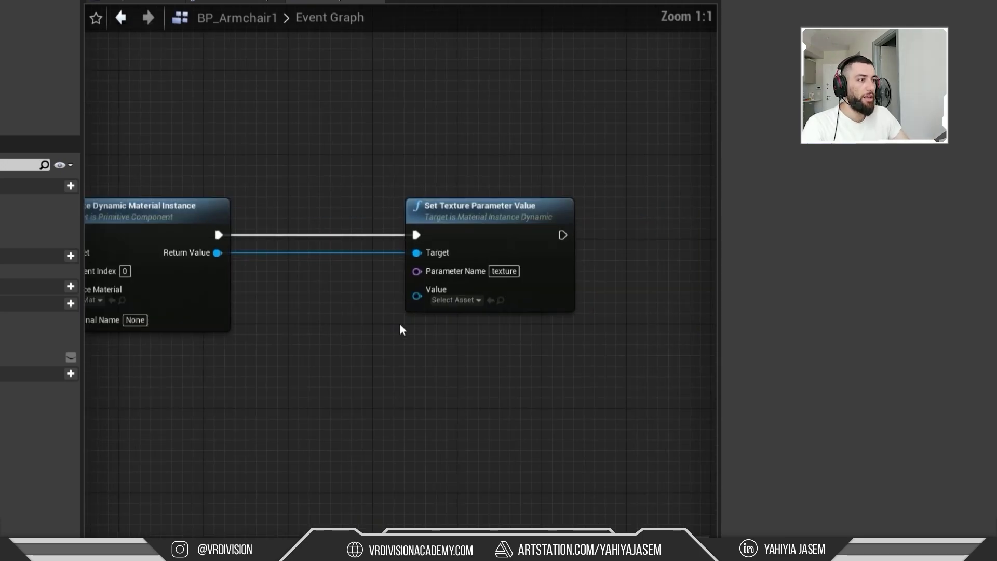
Step: Assign an mpm_vol_06 texture as the value of the Set Texture Parameter Value node
click(439, 301)
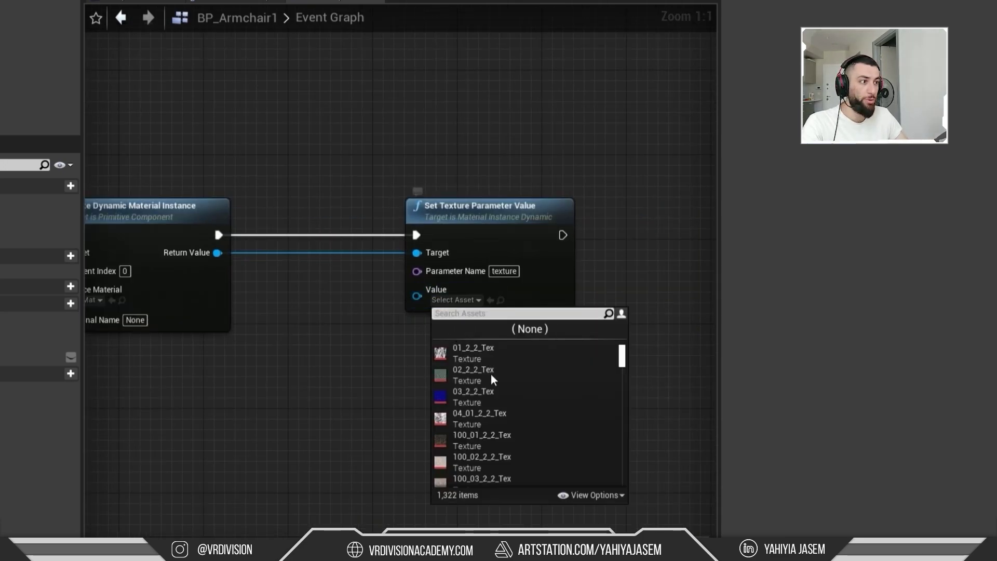
scroll(512, 387, down, 3)
drag(622, 361, 572, 410)
scroll(581, 413, up, 1)
click(494, 363)
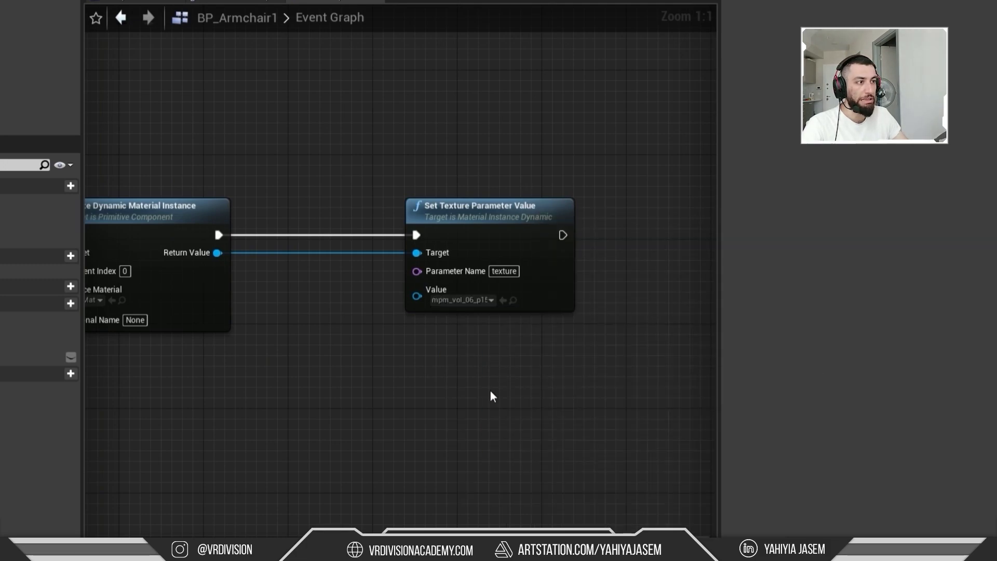
Step: Compile and save the BP_Armchair1 blueprint
click(260, 60)
right_drag(368, 154, 545, 183)
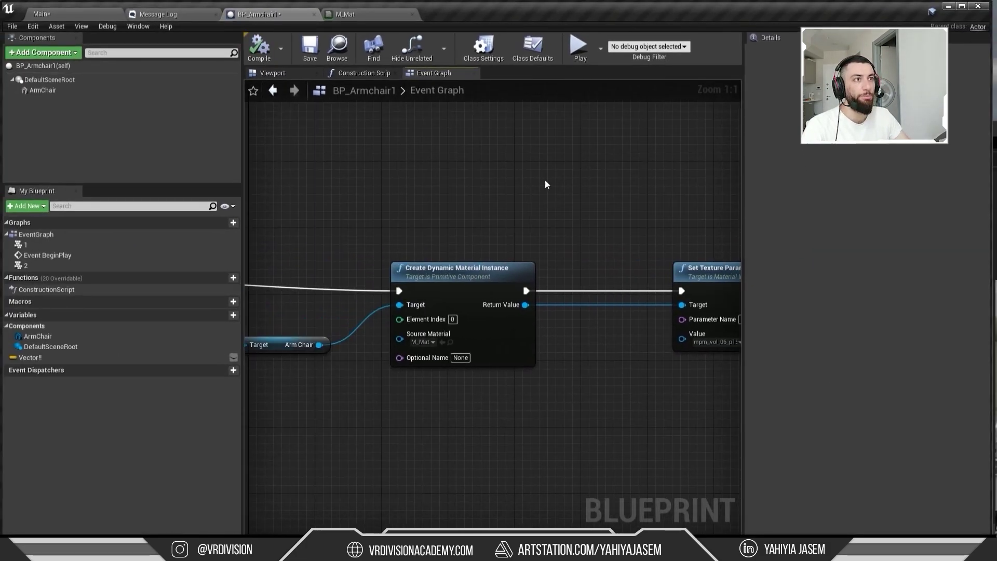
click(309, 49)
Step: Play the Main level to test the 2 key's texture swap on the armchairs, then stop the play session
click(75, 18)
key(alt+p)
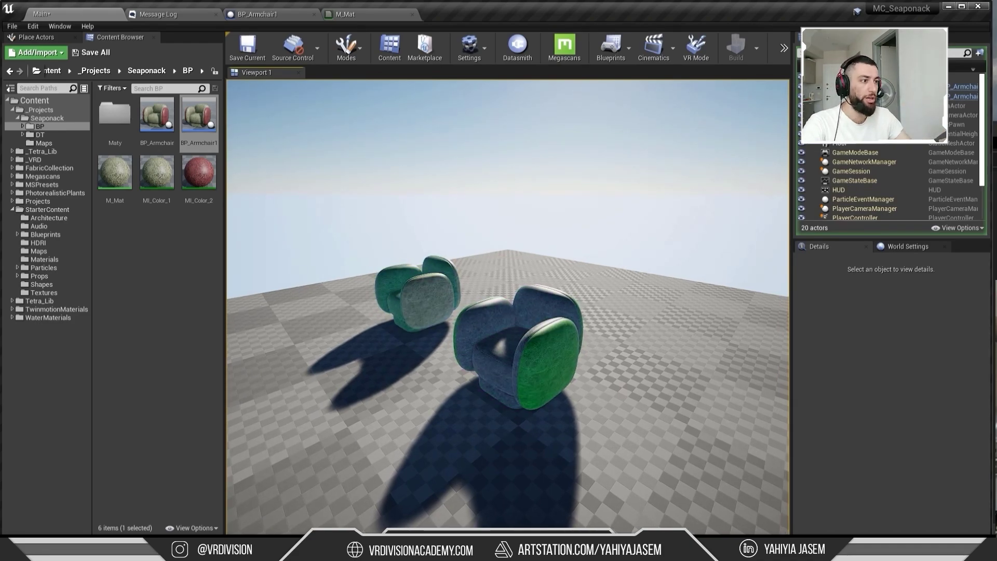
key(w)
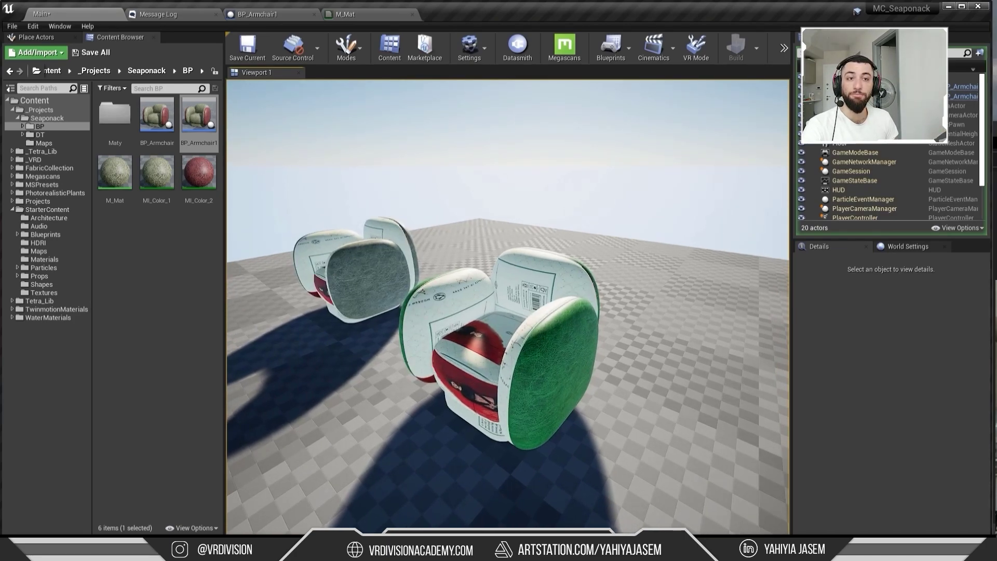
key(Escape)
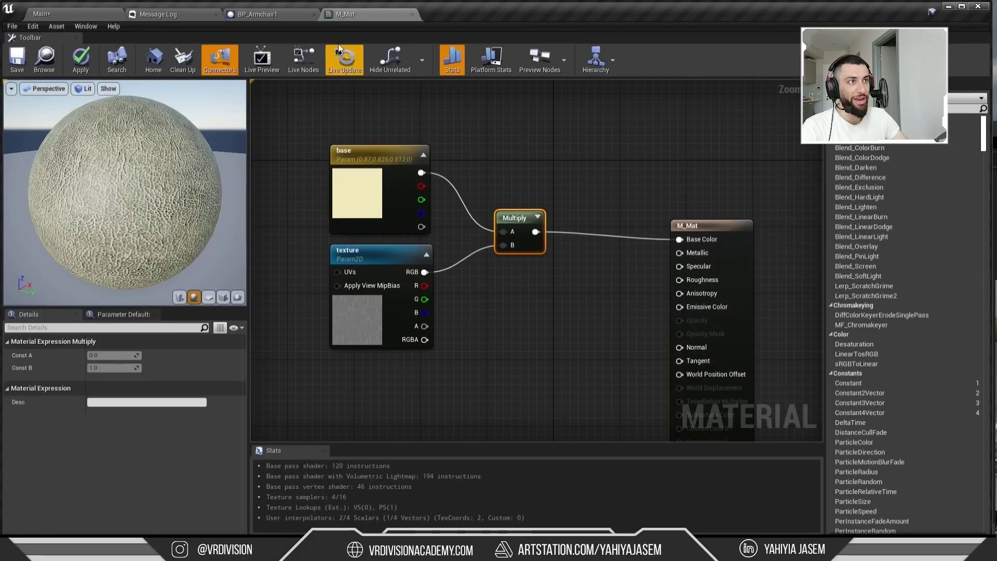
Step: Reopen BP_Armchair1 and duplicate the complete 2 key texture chain below the original
click(283, 16)
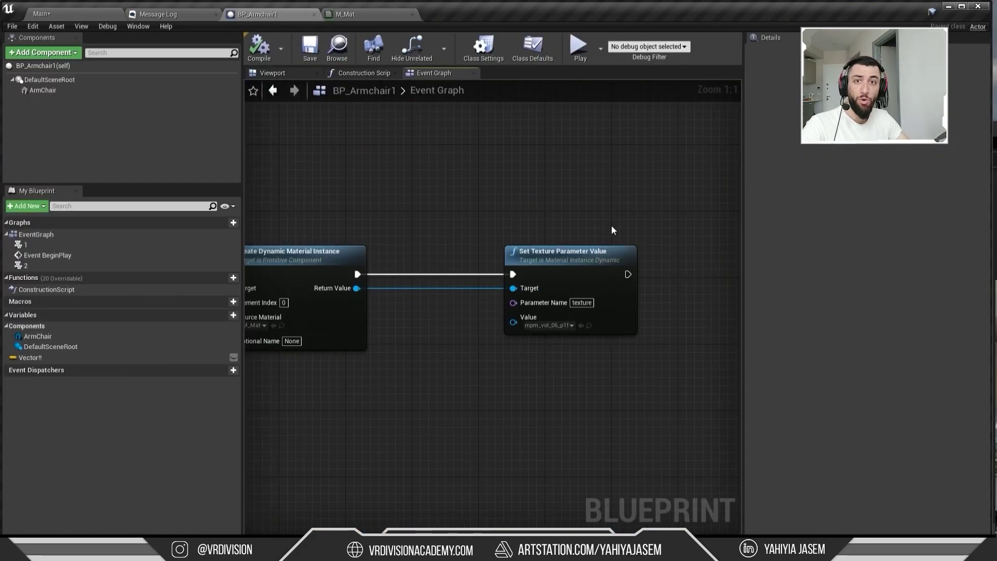
scroll(611, 225, down, 3)
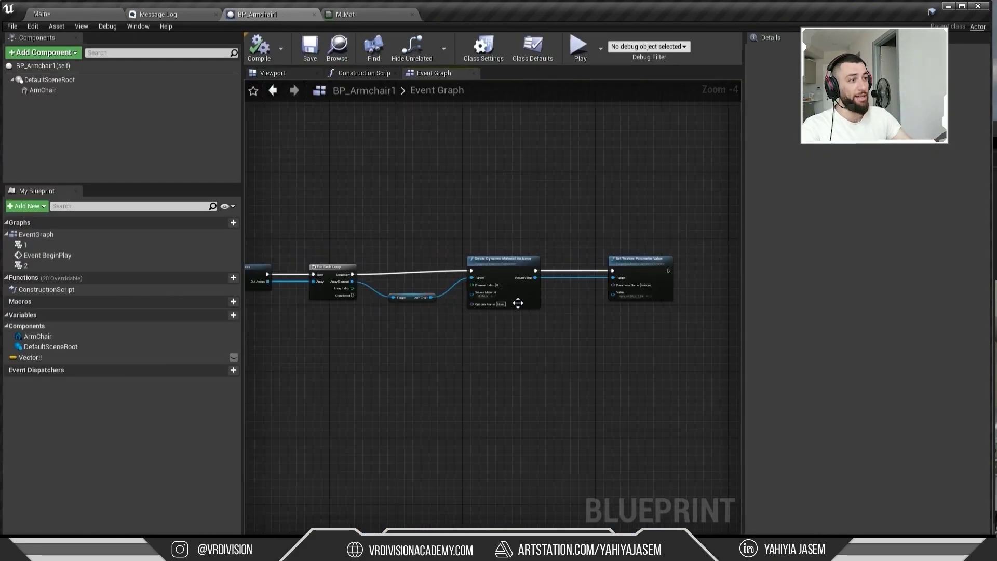
scroll(503, 311, up, 4)
right_drag(593, 324, 398, 270)
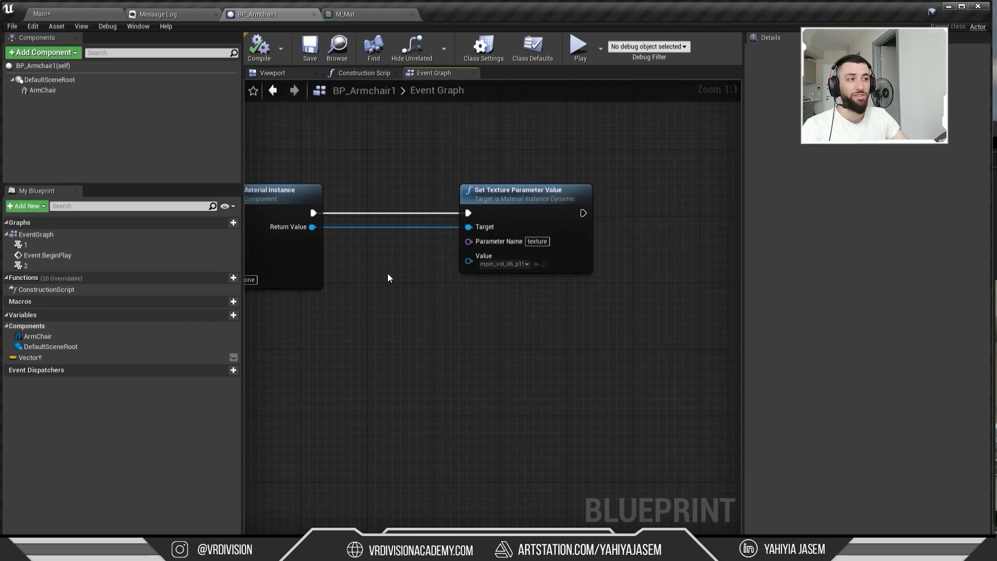
click(504, 264)
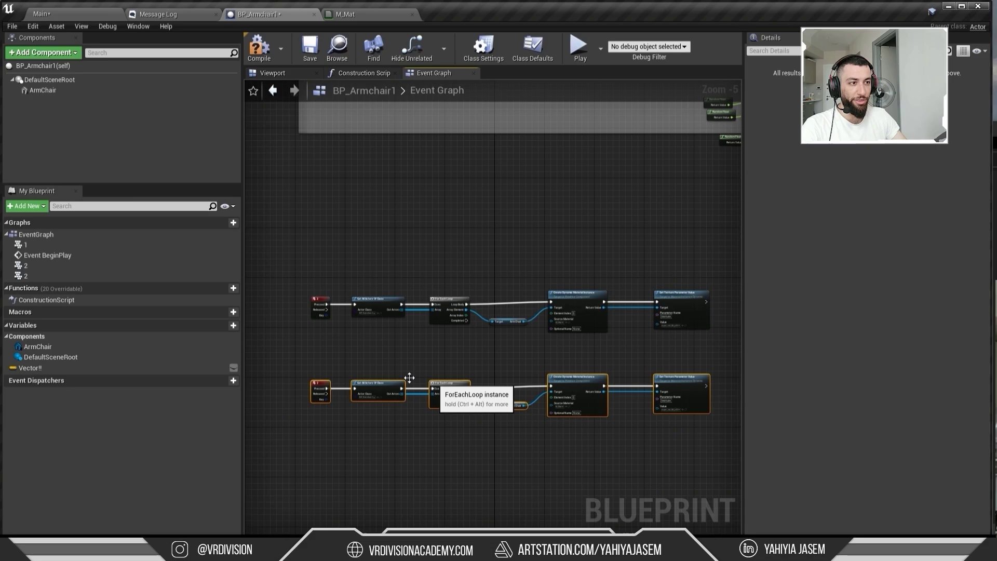
Step: Replace the duplicated chain's 2 key event with a 3 key event wired to Get All Actors Of Class
scroll(317, 422, up, 3)
click(327, 395)
key(Delete)
right_click(320, 407)
text(3)
click(350, 306)
drag(348, 425, 403, 411)
Step: Paste another copy of the texture chain and line it up below the 3 key chain
scroll(327, 366, down, 5)
key(ctrl+v)
scroll(343, 443, up, 5)
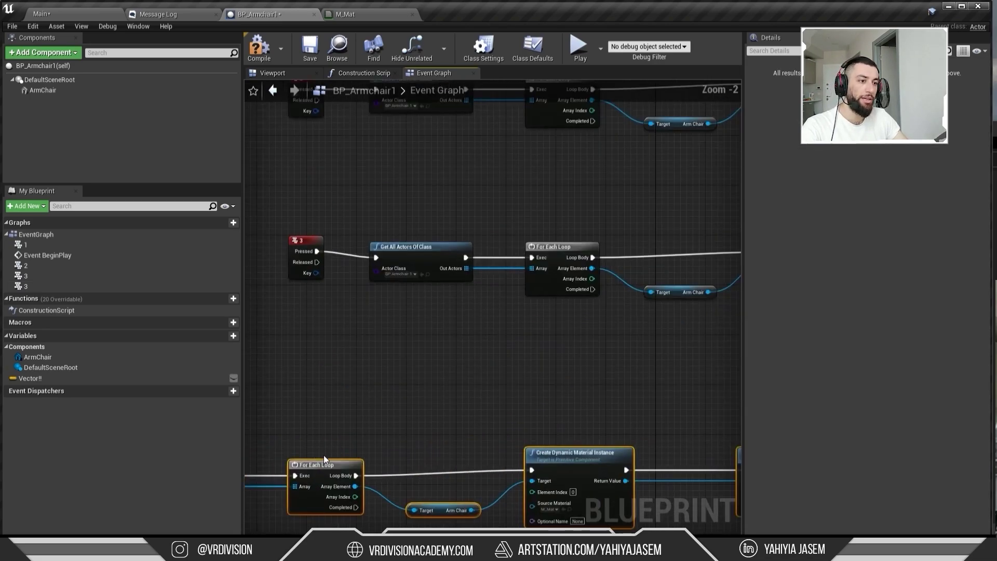
drag(323, 459, 549, 429)
Step: Replace the pasted chain's key event with a 4 key event wired to its Get All Actors Of Class node
drag(314, 385, 251, 470)
key(Delete)
right_click(302, 422)
text(4)
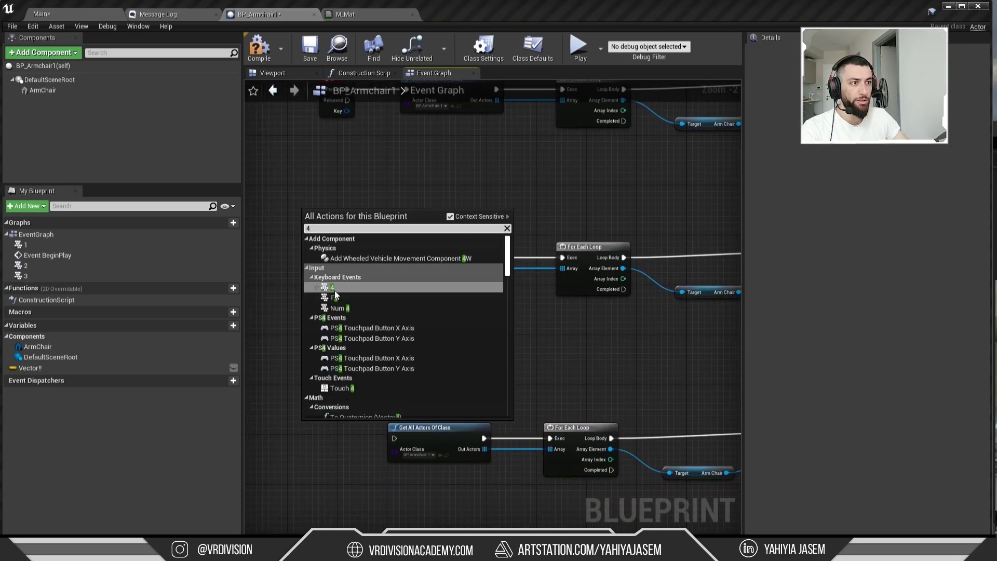
click(334, 291)
drag(329, 438, 395, 438)
Step: Assign a different texture, the plants one, to the Set Texture Parameter Value node in the 3 key chain
right_drag(675, 333, 402, 310)
right_drag(691, 303, 494, 325)
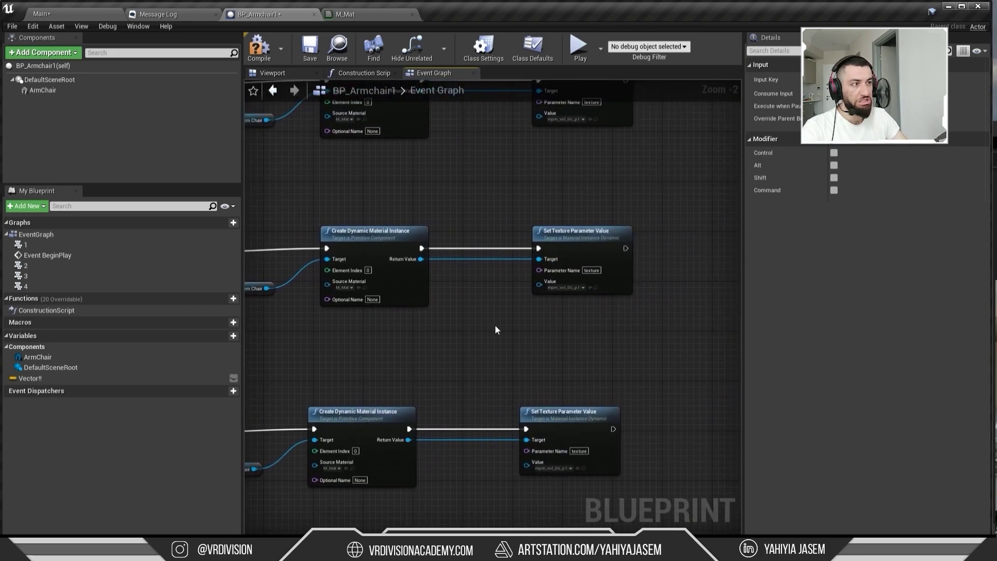
drag(554, 285, 565, 287)
click(566, 287)
scroll(616, 353, down, 10)
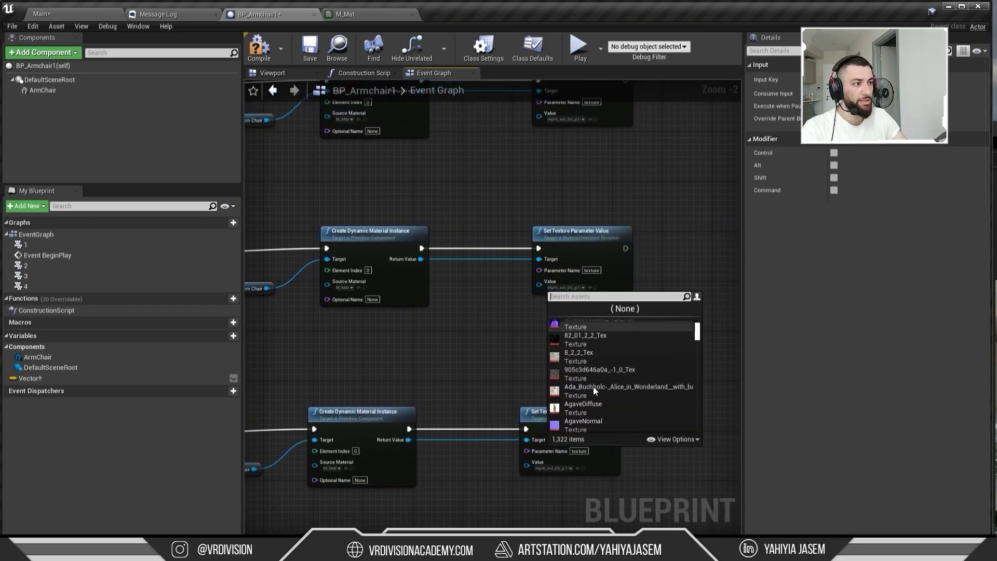
click(587, 380)
Step: Assign the mpm_vol_06_p21_cover_01_diff_2_2_Tex texture to the 4 key chain's Set Texture Parameter Value node and compile the blueprint
right_drag(559, 466, 534, 388)
click(534, 390)
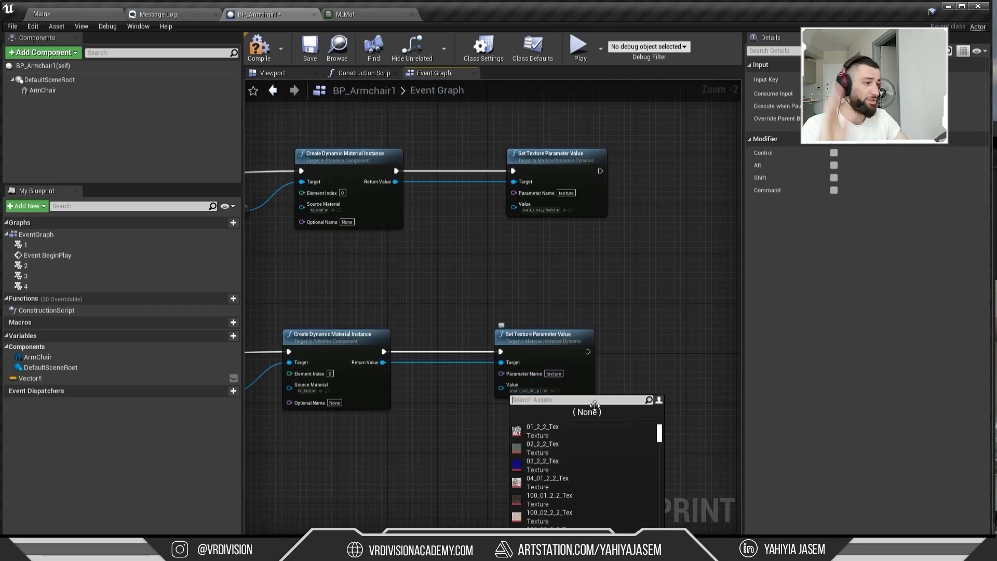
drag(660, 442, 659, 499)
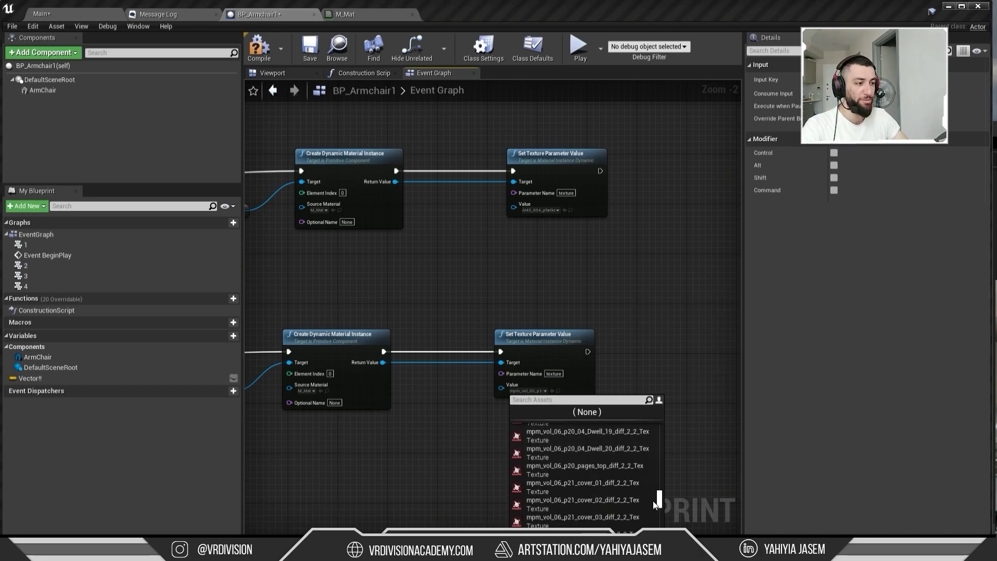
click(581, 483)
click(260, 45)
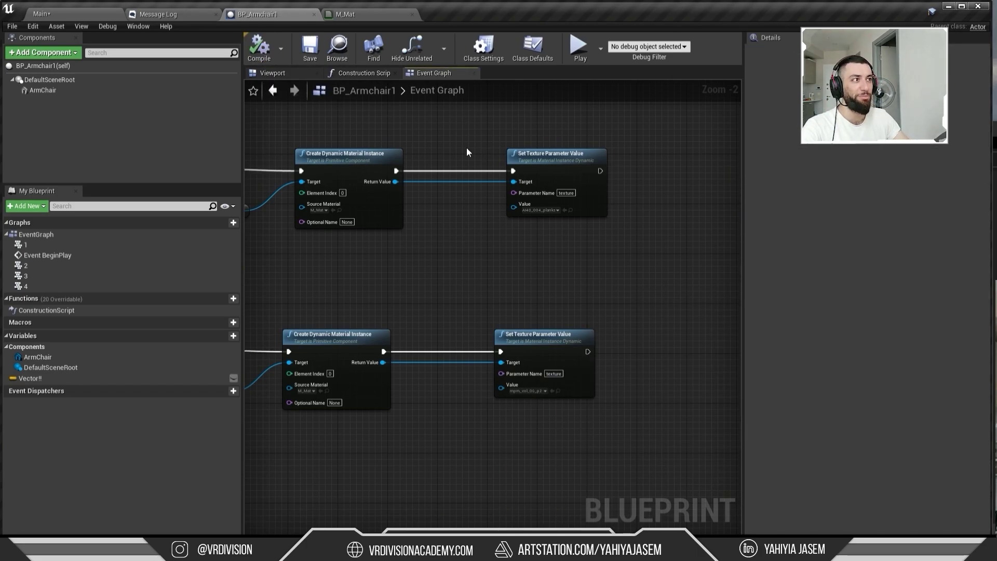
Step: Play the level and test the armchairs' colour and texture changes with the 1, 2 and 3 key events
right_drag(363, 249, 484, 292)
click(46, 19)
click(257, 14)
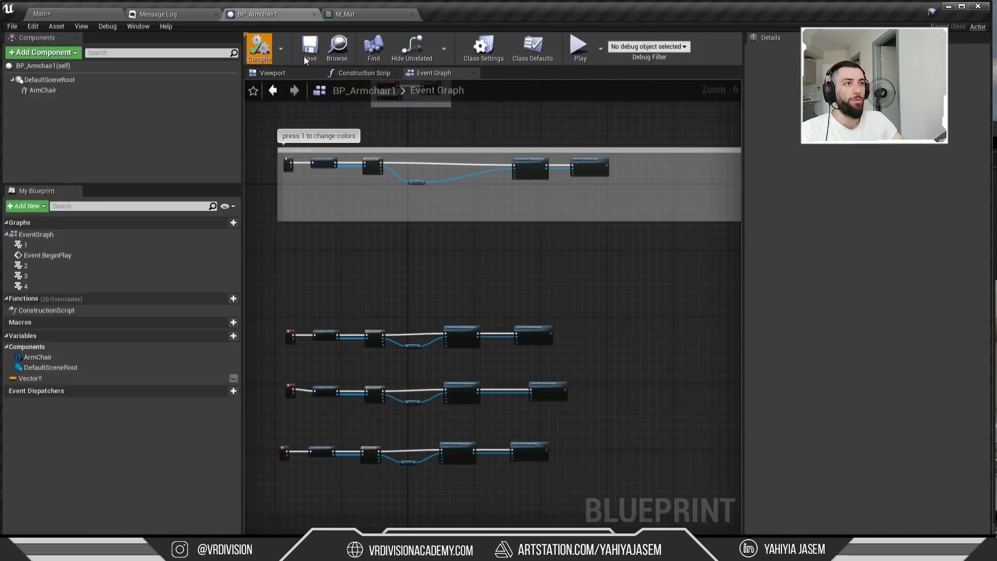
click(576, 49)
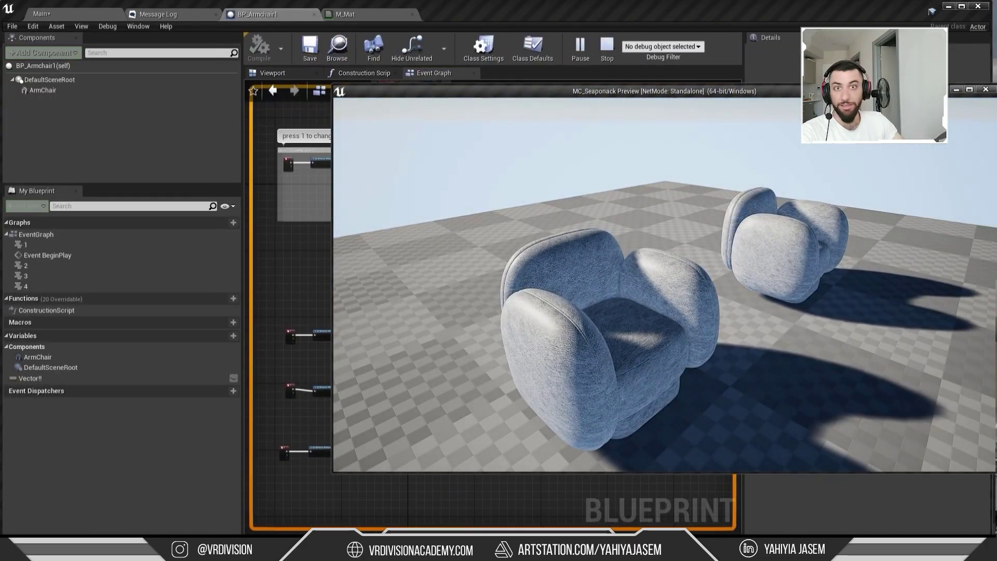
key(1)
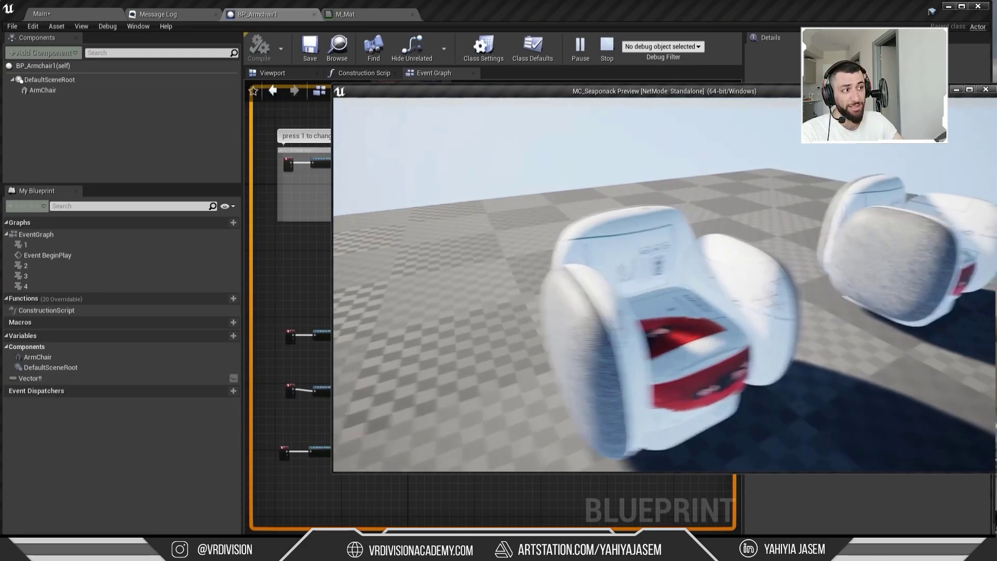
key(d)
key(2)
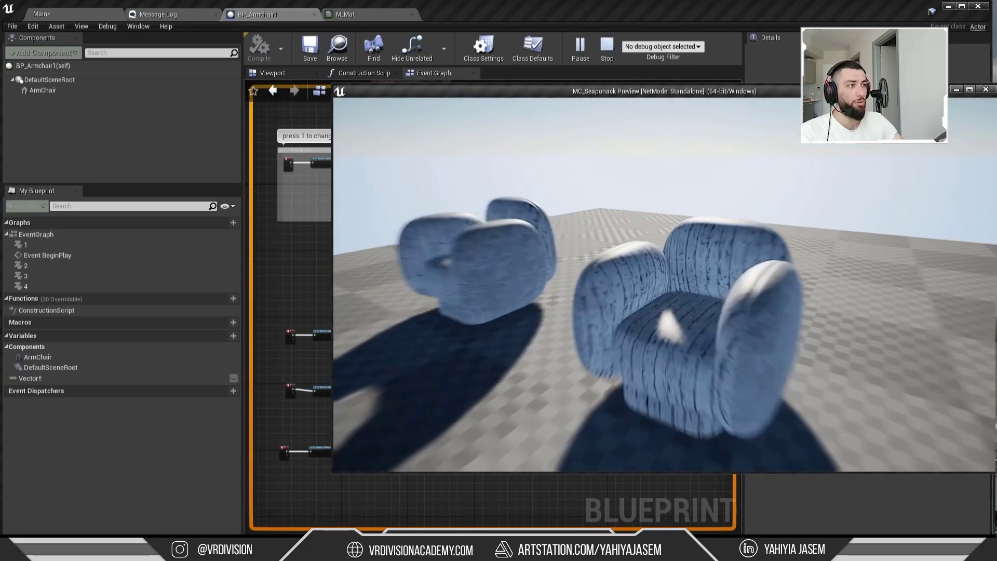
key(3)
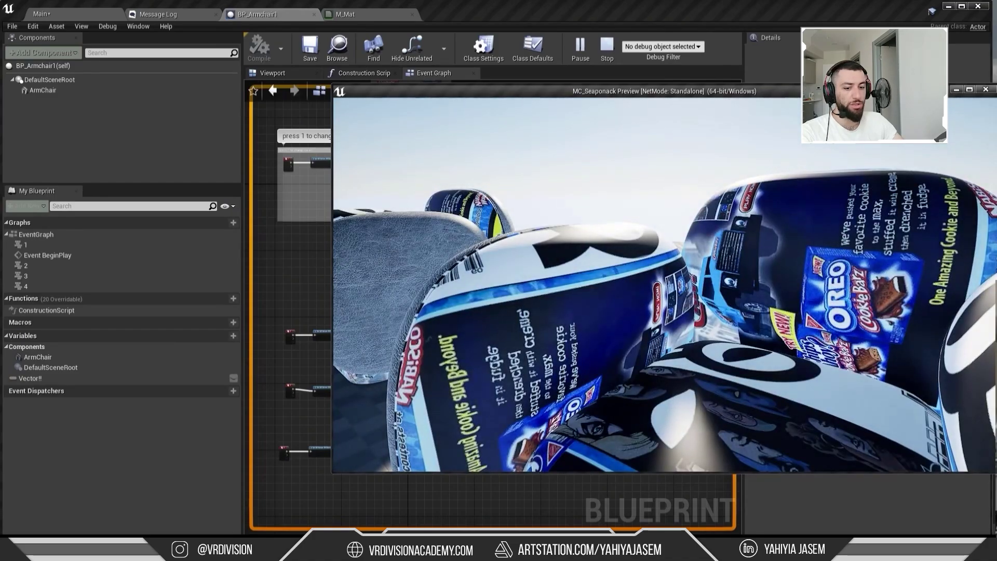